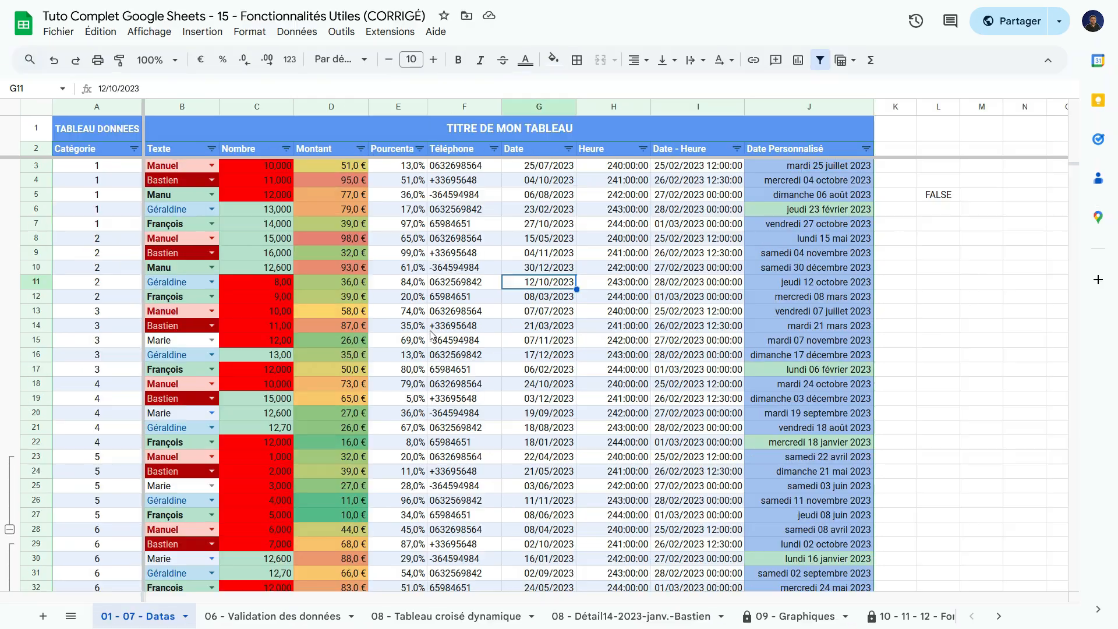
click(432, 326)
click(446, 283)
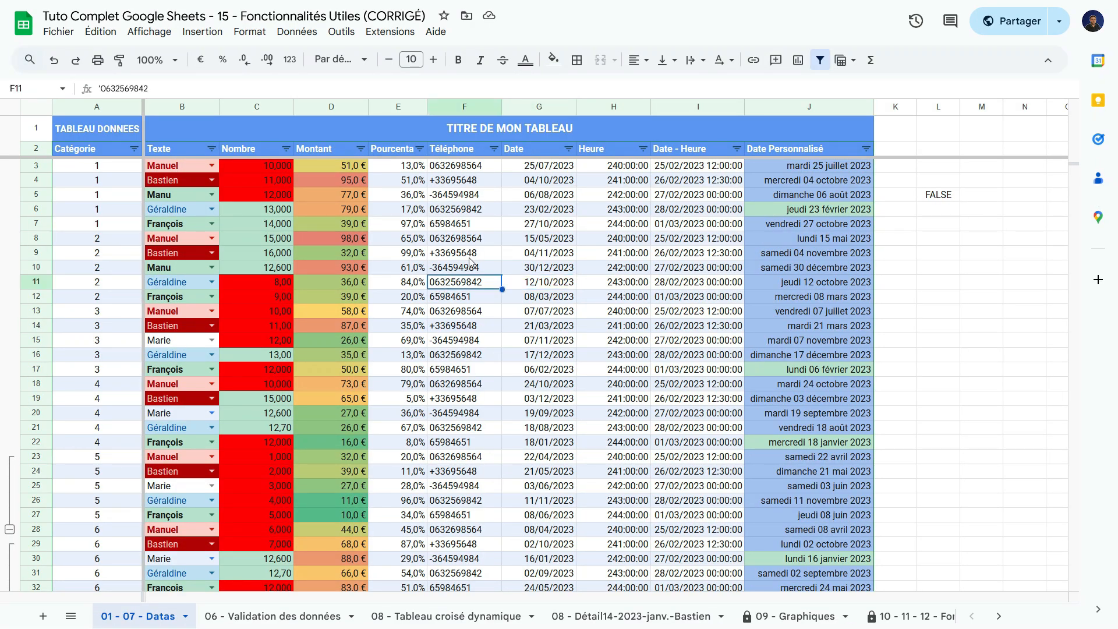
click(471, 255)
click(477, 239)
click(479, 220)
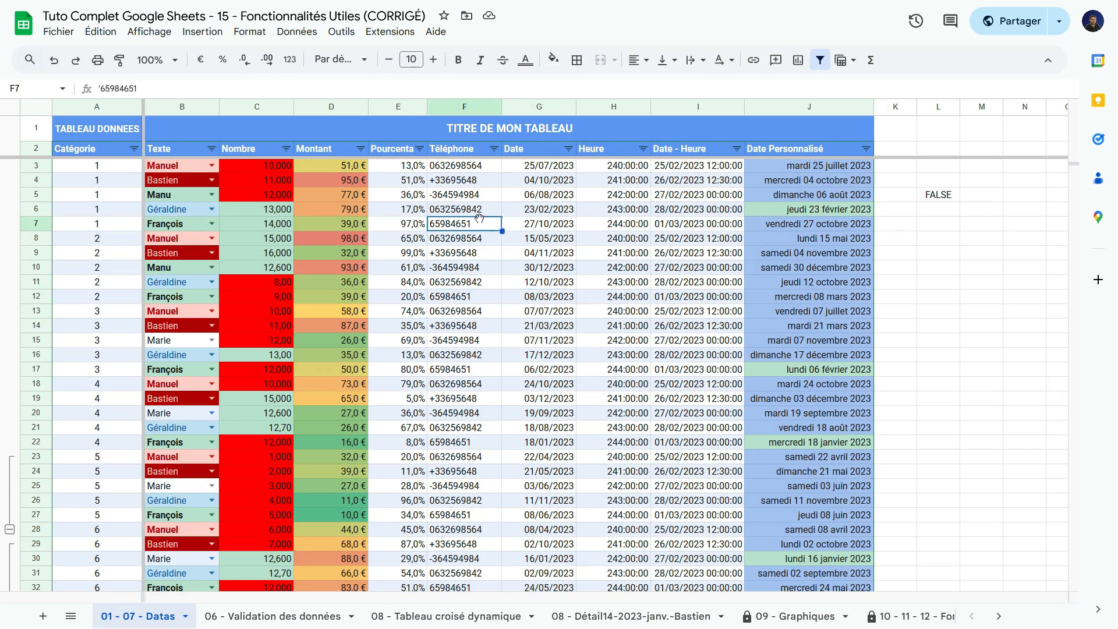
click(466, 155)
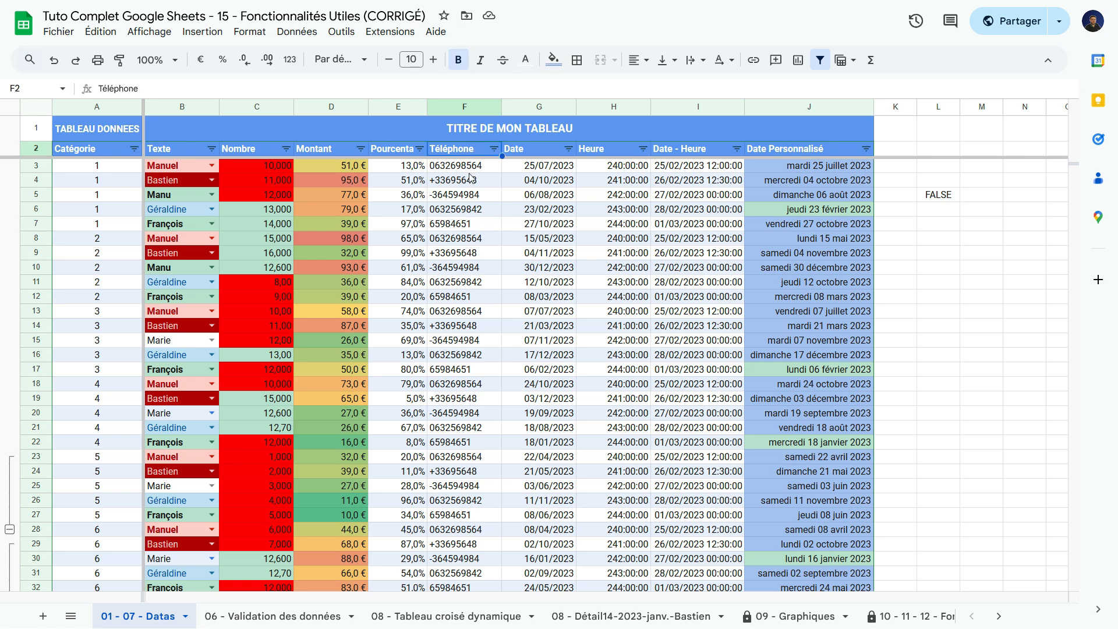
click(461, 166)
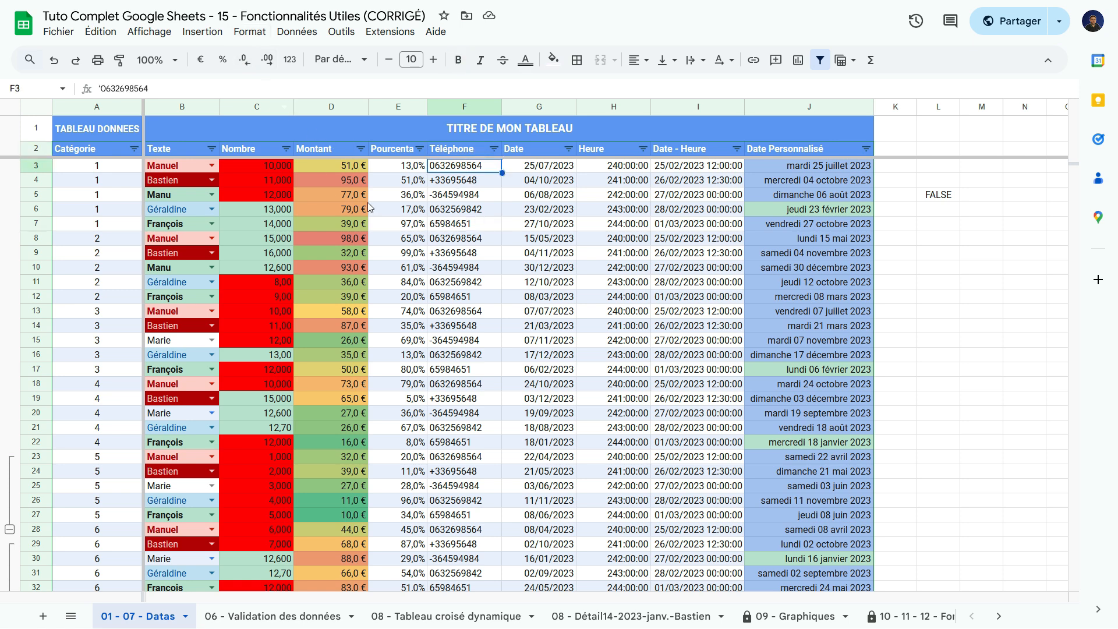
- Convert the data range on the Datas sheet into a formatted table
click(469, 238)
click(249, 31)
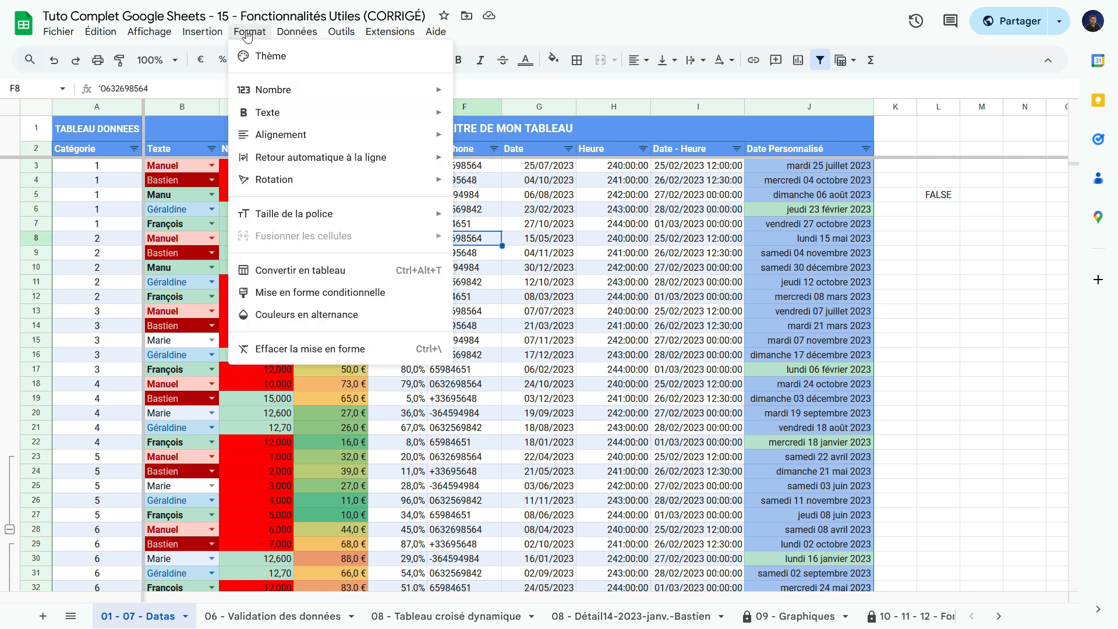
click(326, 271)
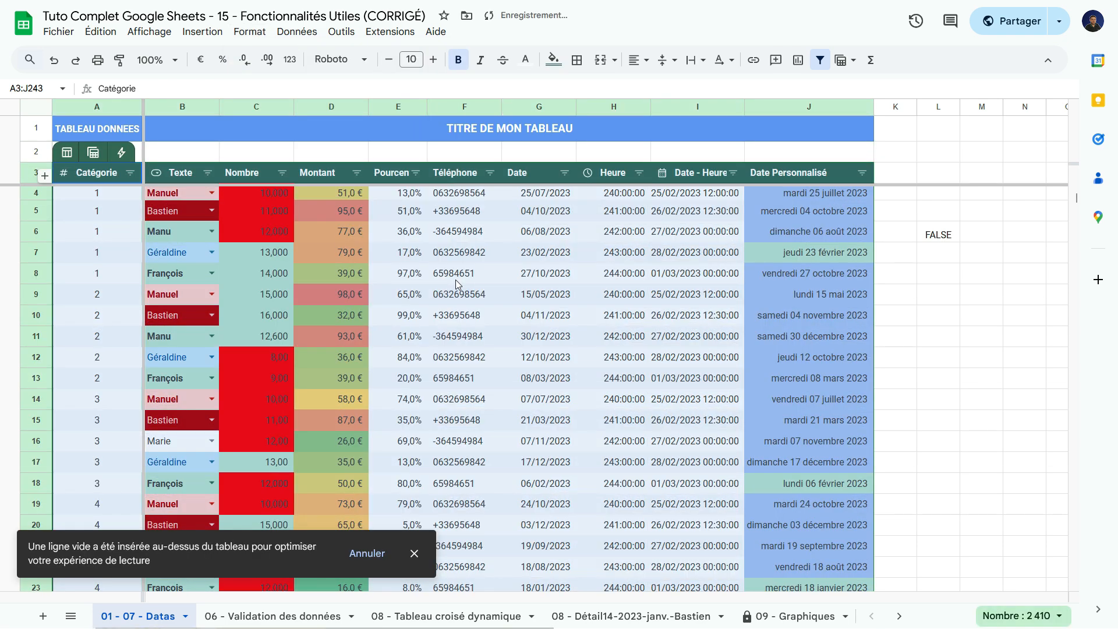
- Undo the insertion of the blank row above the converted table while keeping the table itself
scroll(492, 299, down, 20)
scroll(491, 301, down, 20)
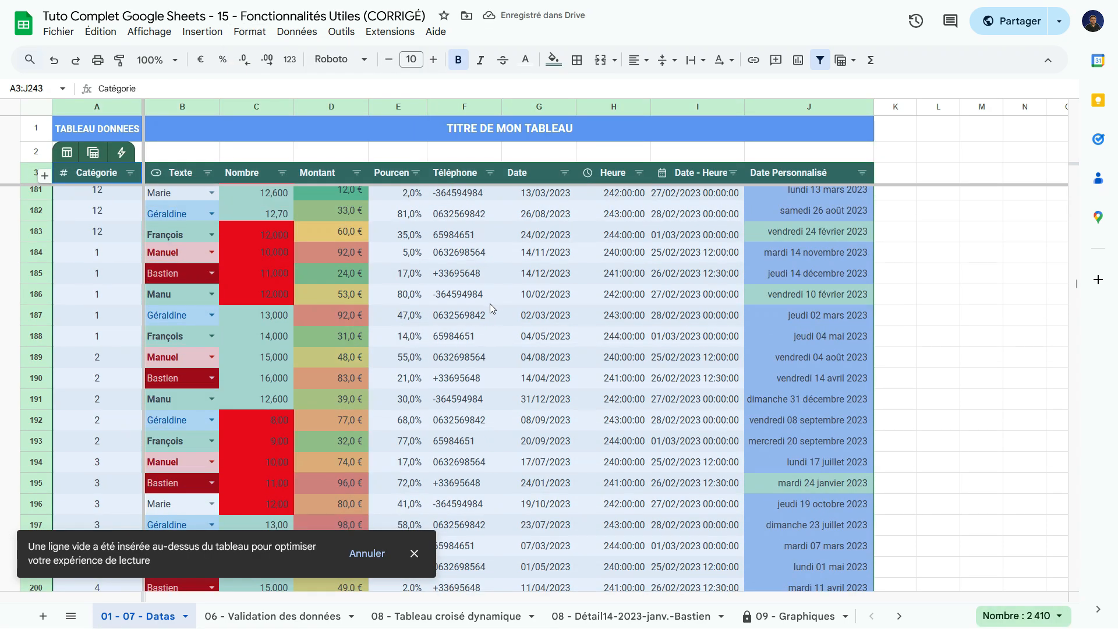
scroll(491, 303, up, 20)
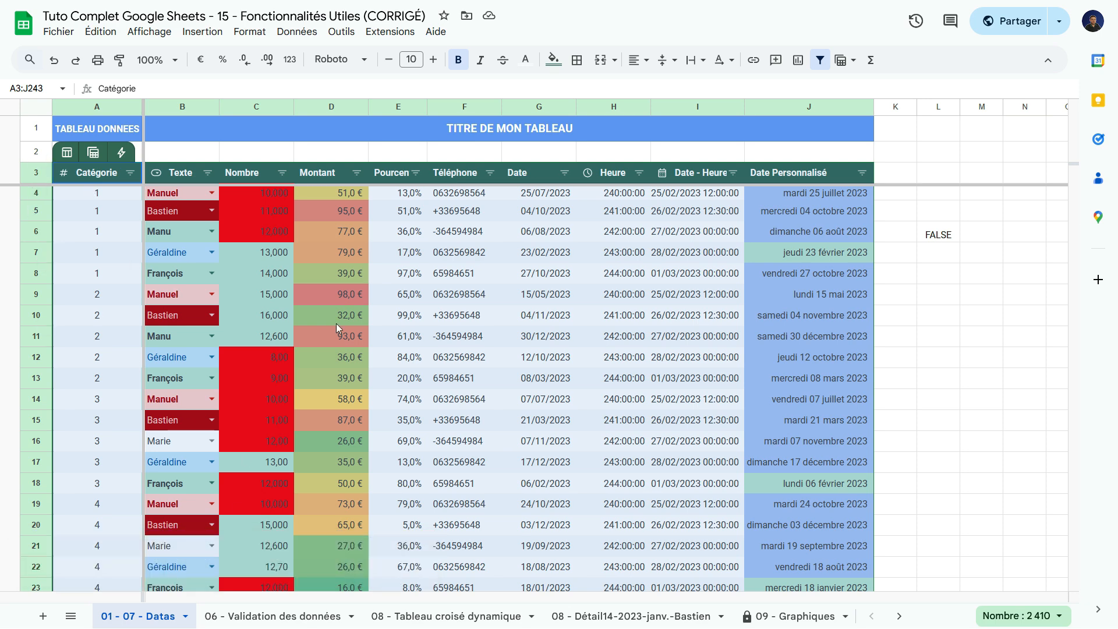
key(ctrl+z)
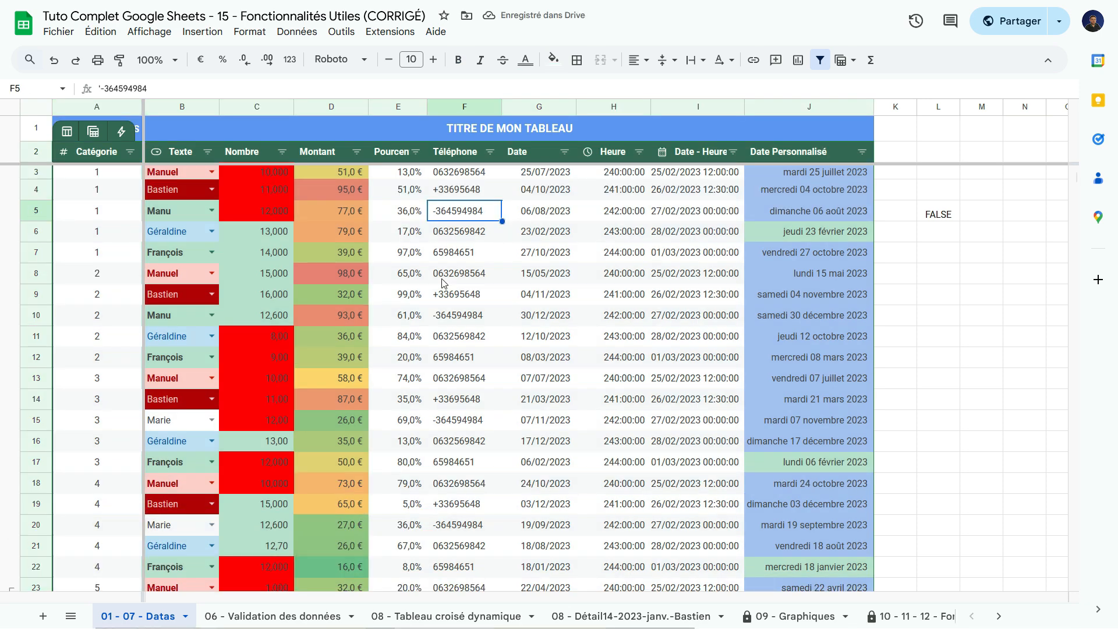
click(385, 251)
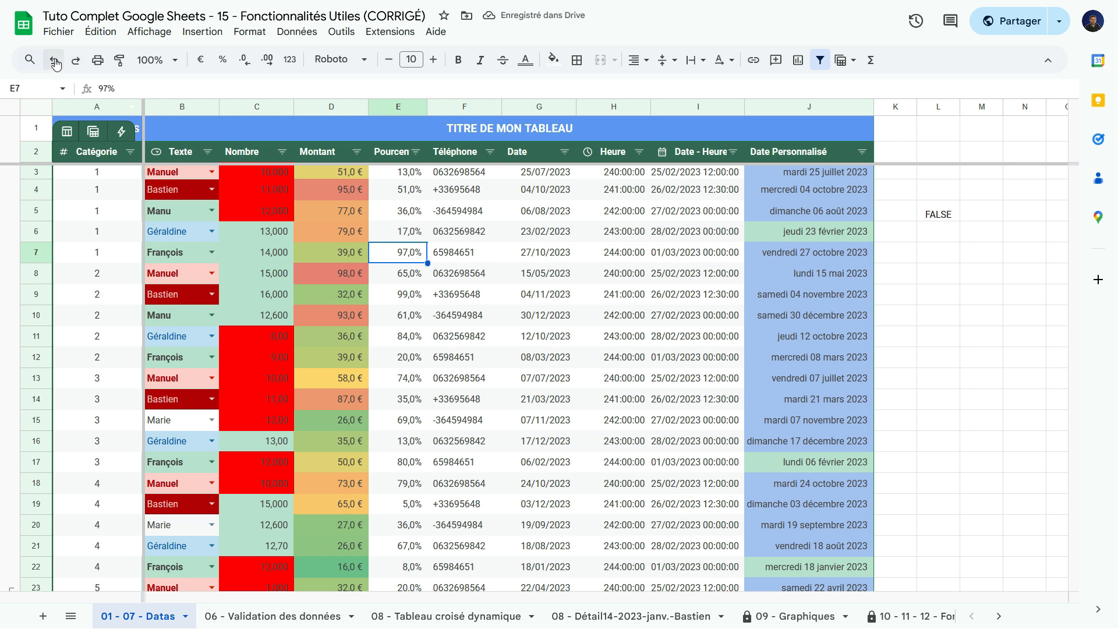
click(493, 361)
click(480, 317)
click(473, 295)
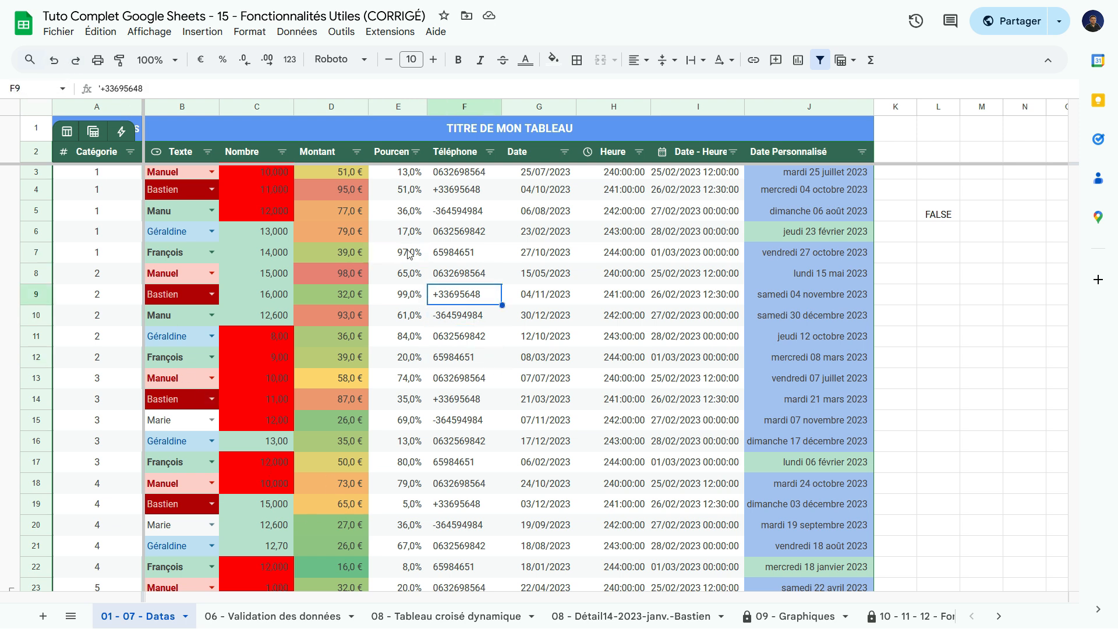
click(468, 256)
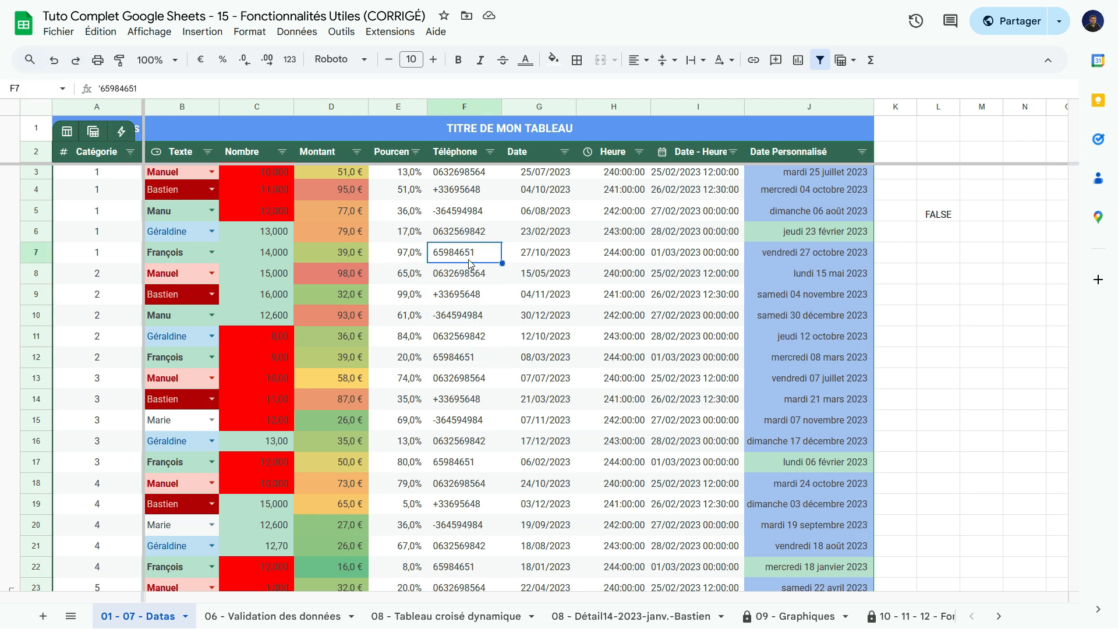
click(469, 278)
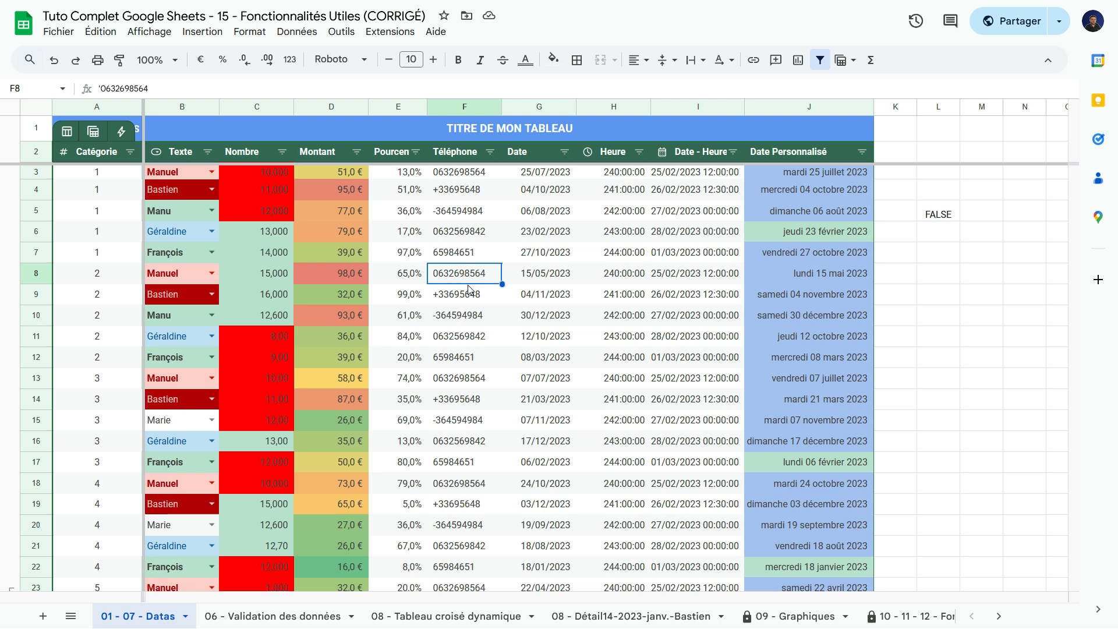
click(489, 150)
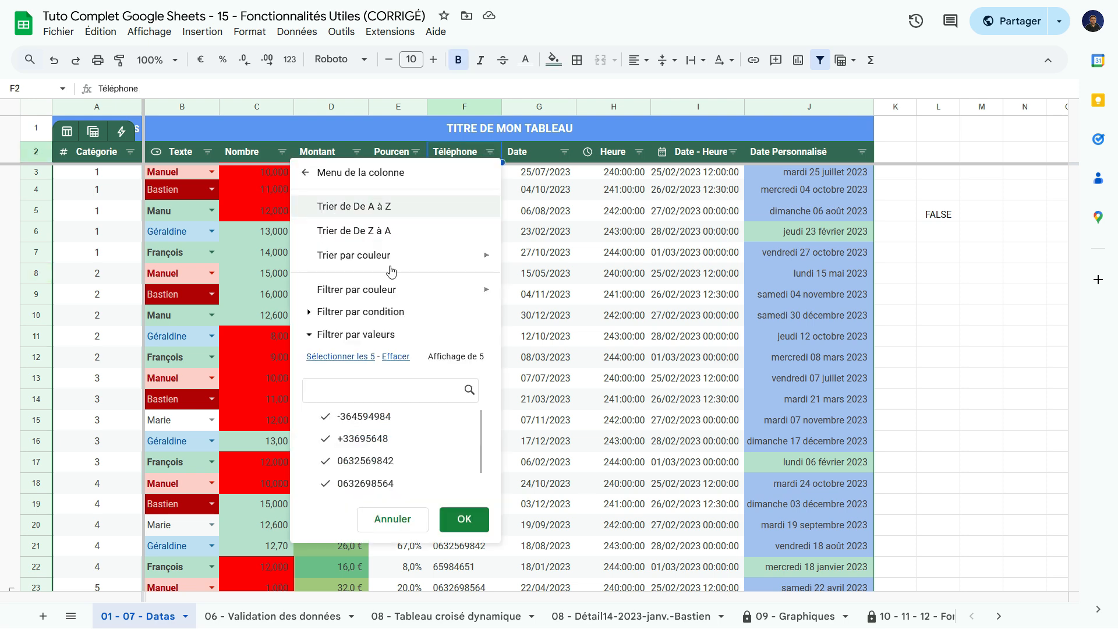
click(589, 255)
click(585, 254)
click(451, 208)
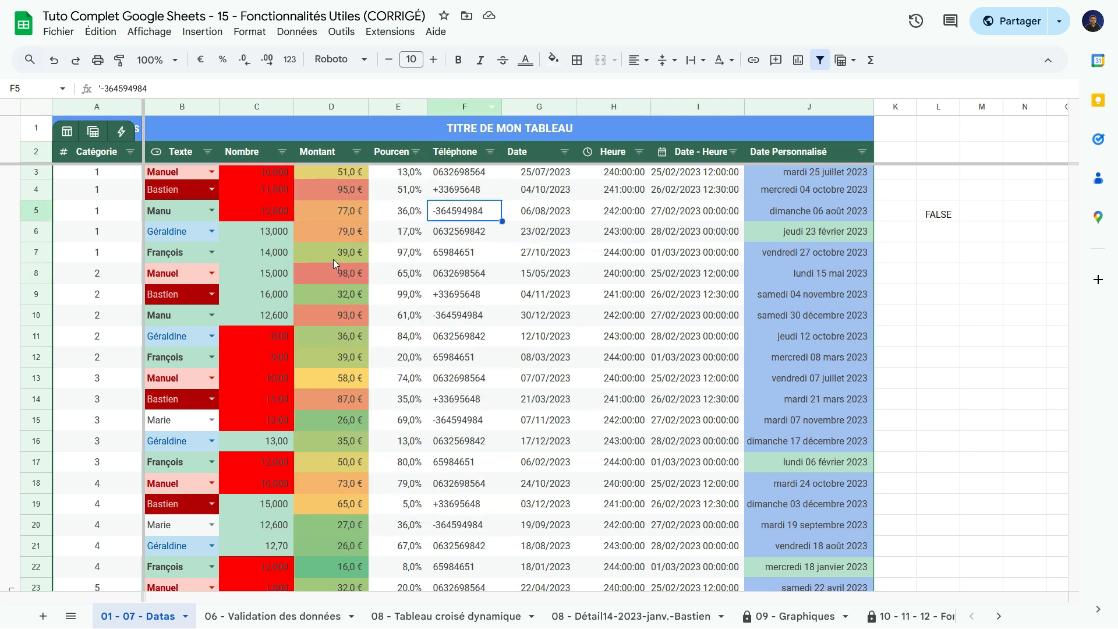
click(411, 256)
click(85, 273)
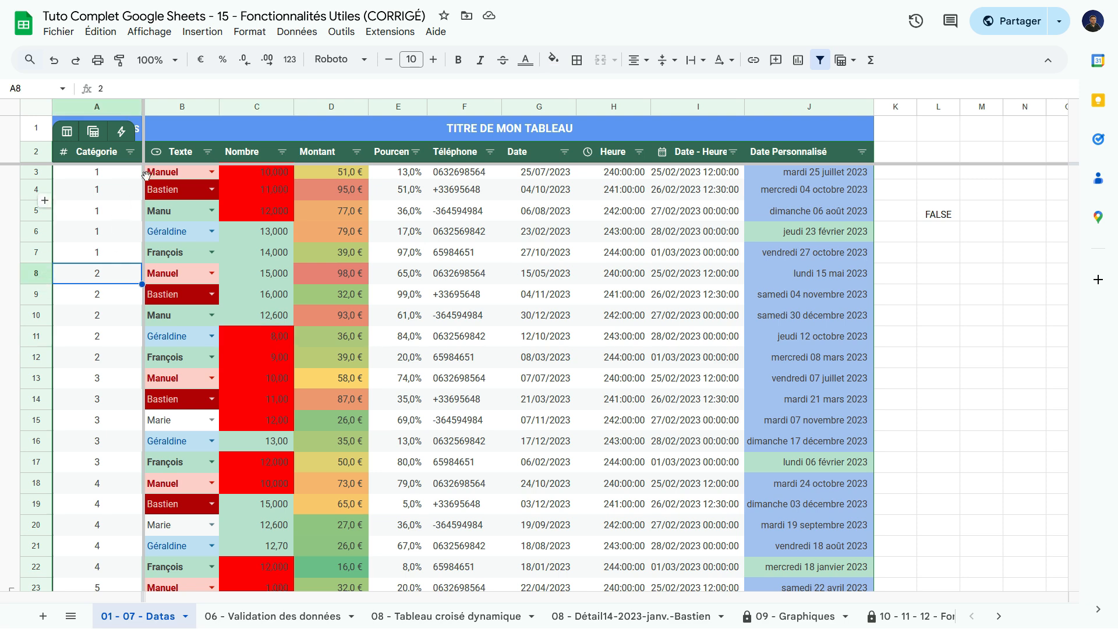
- Examine the column type options of the Texte and Catégorie columns
click(187, 155)
key(Down)
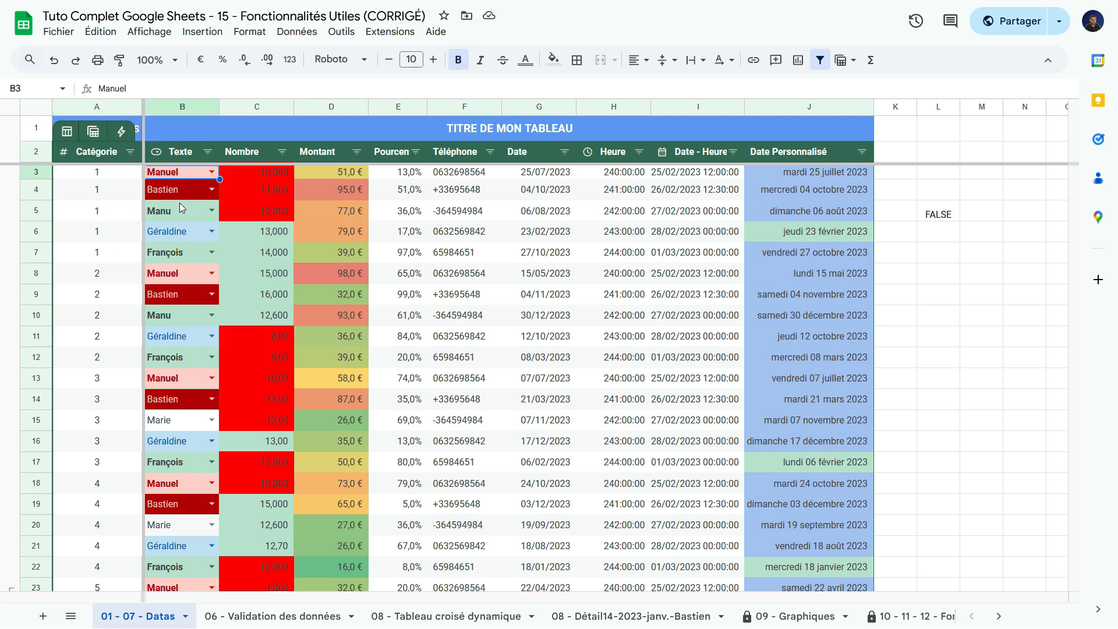
key(Down)
click(209, 152)
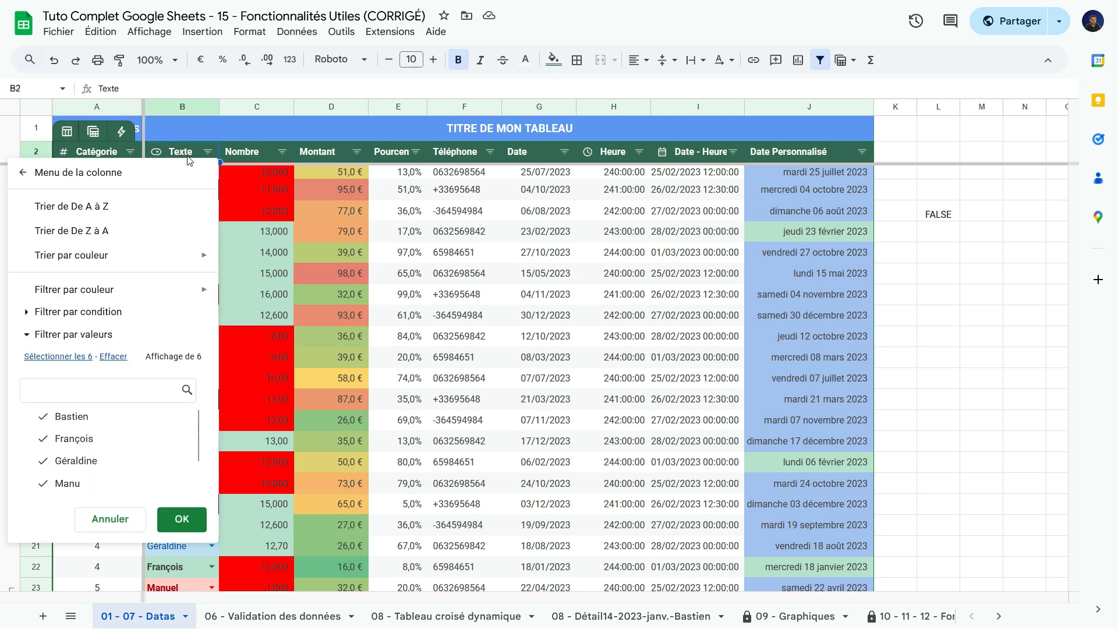
click(29, 180)
mouse_move(329, 181)
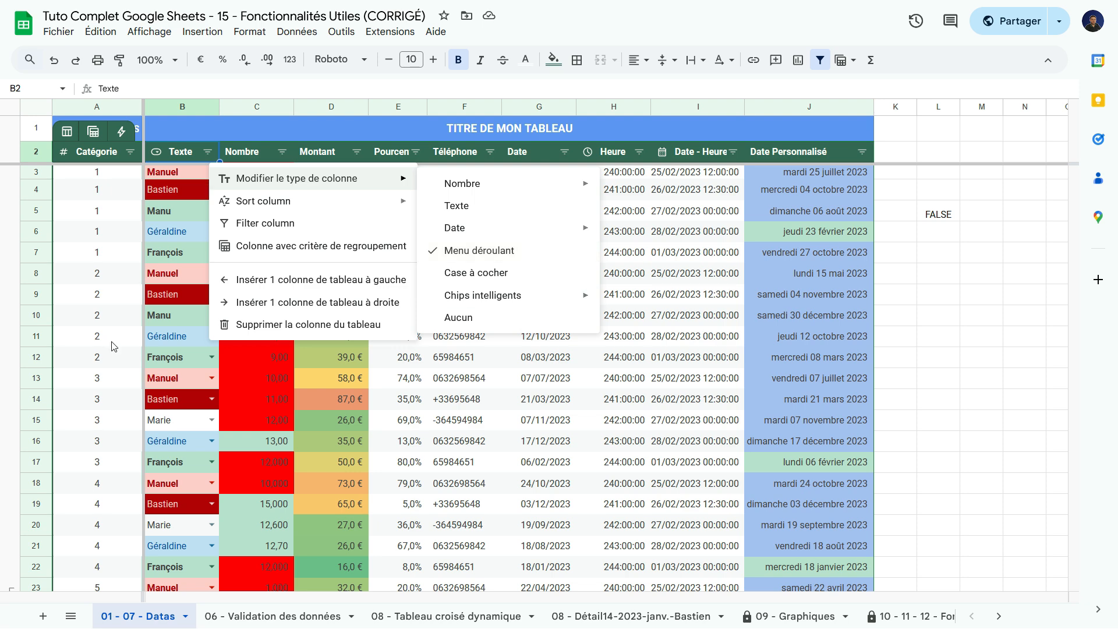
click(172, 262)
click(111, 214)
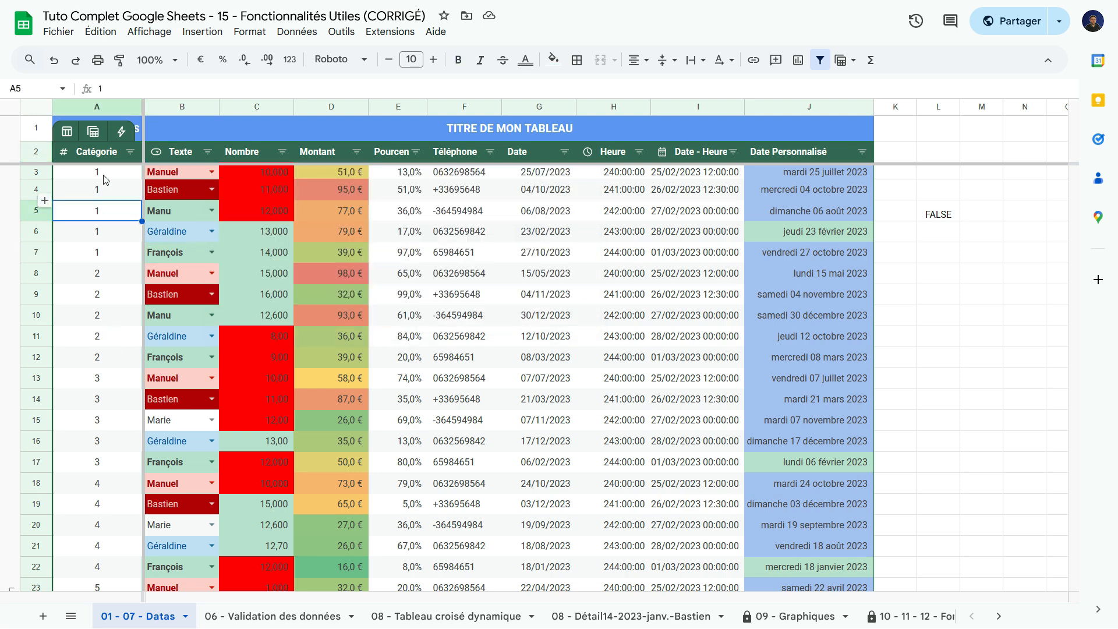
click(130, 153)
click(151, 174)
mouse_move(299, 186)
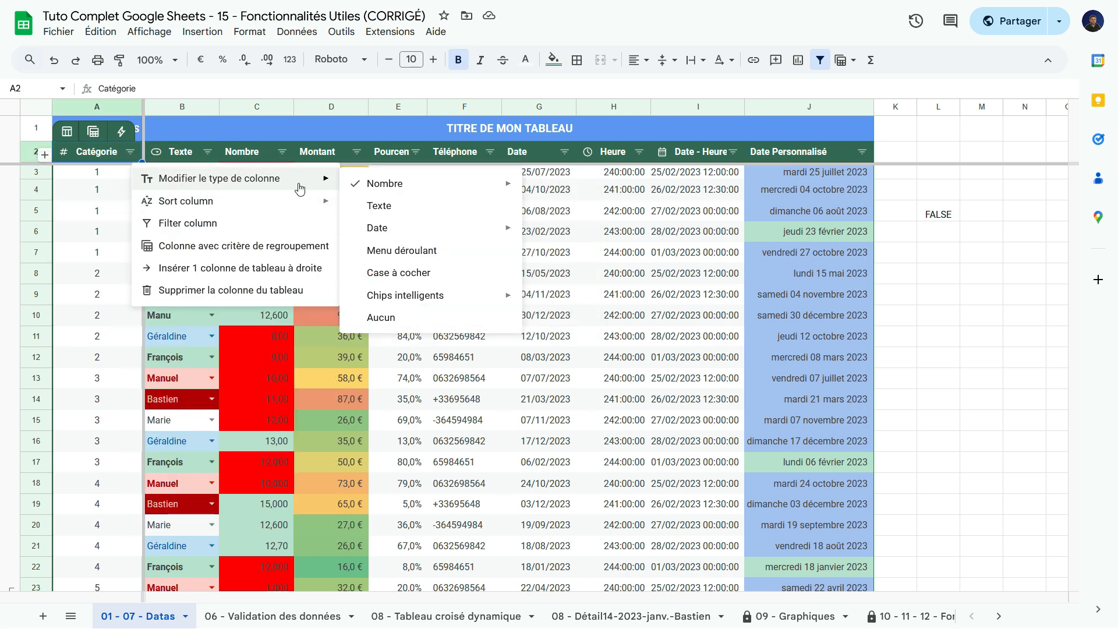
click(253, 186)
- Set the column type of the Nombre column to Nombre
click(247, 153)
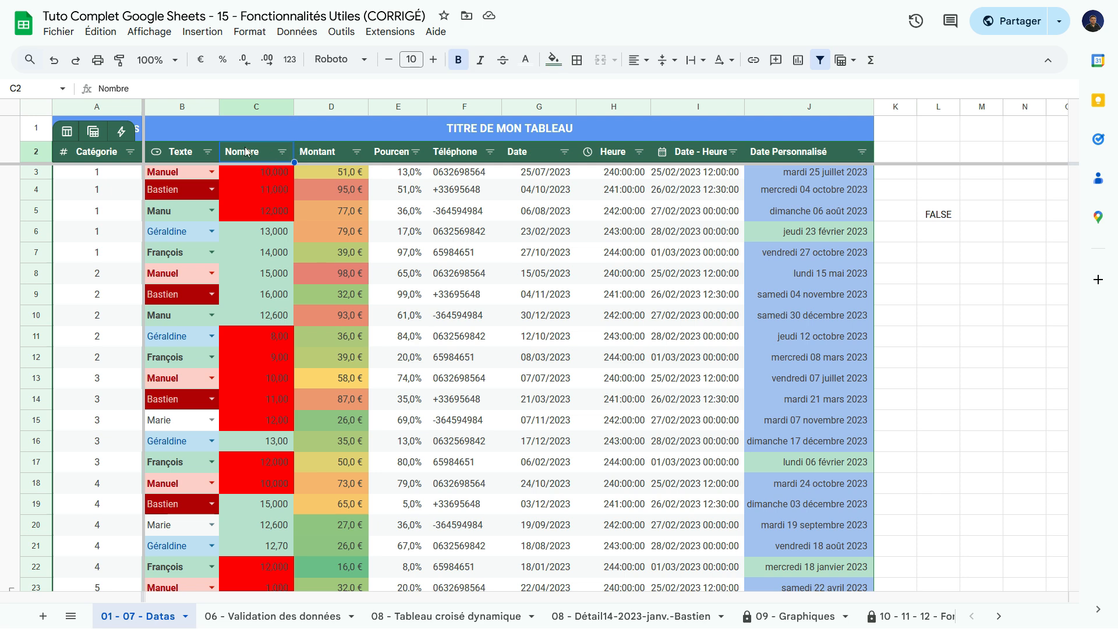
click(283, 152)
click(265, 175)
mouse_move(367, 180)
mouse_move(578, 184)
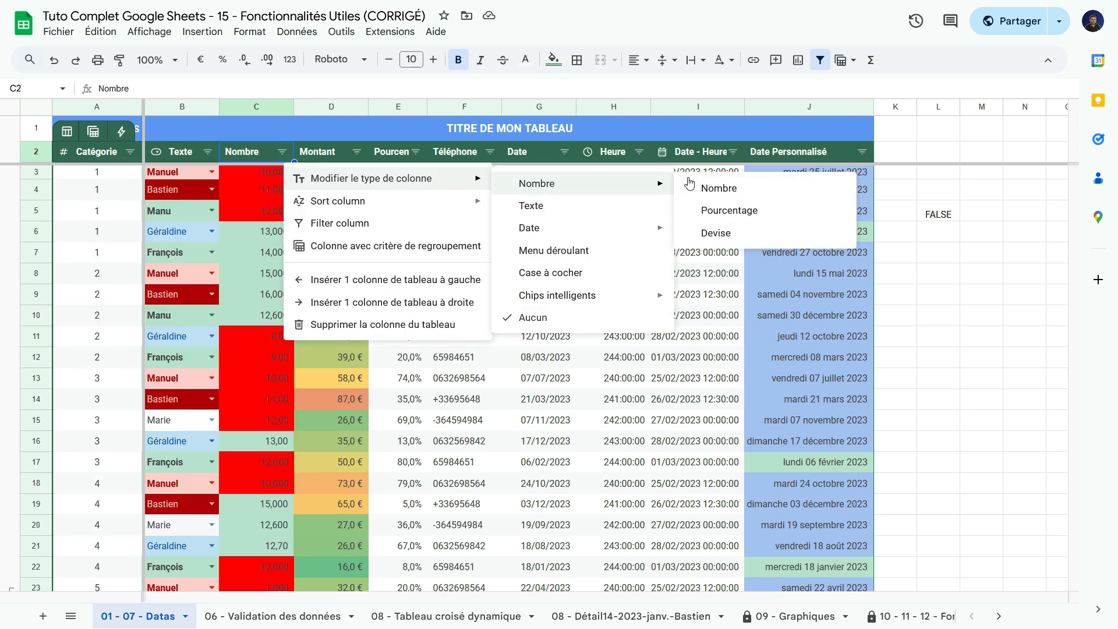
click(725, 186)
scroll(722, 192, down, 20)
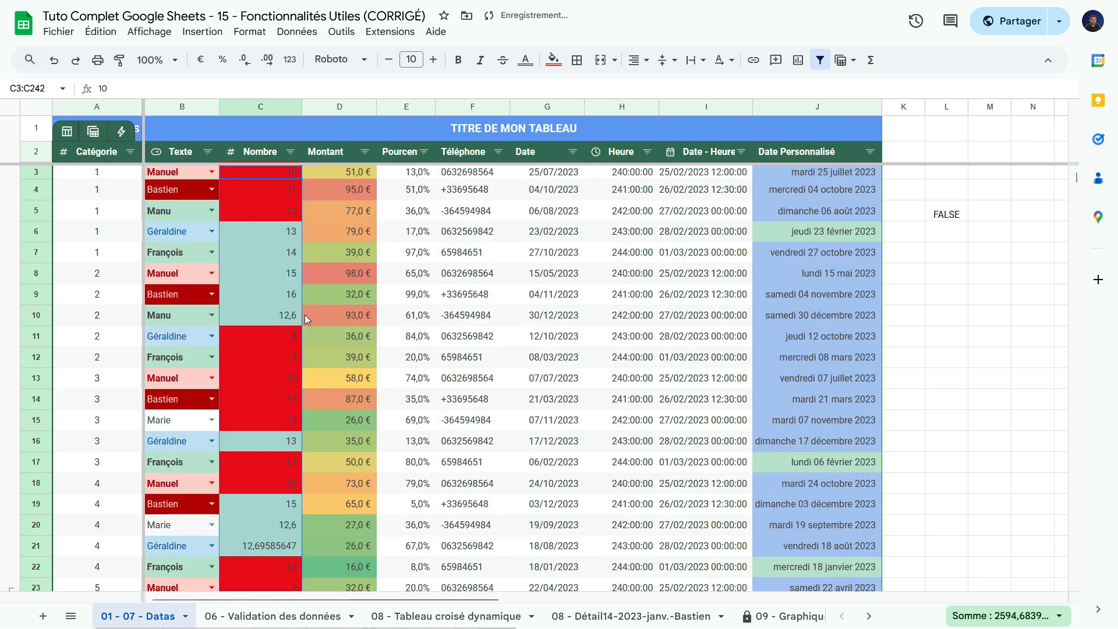
scroll(275, 454, up, 20)
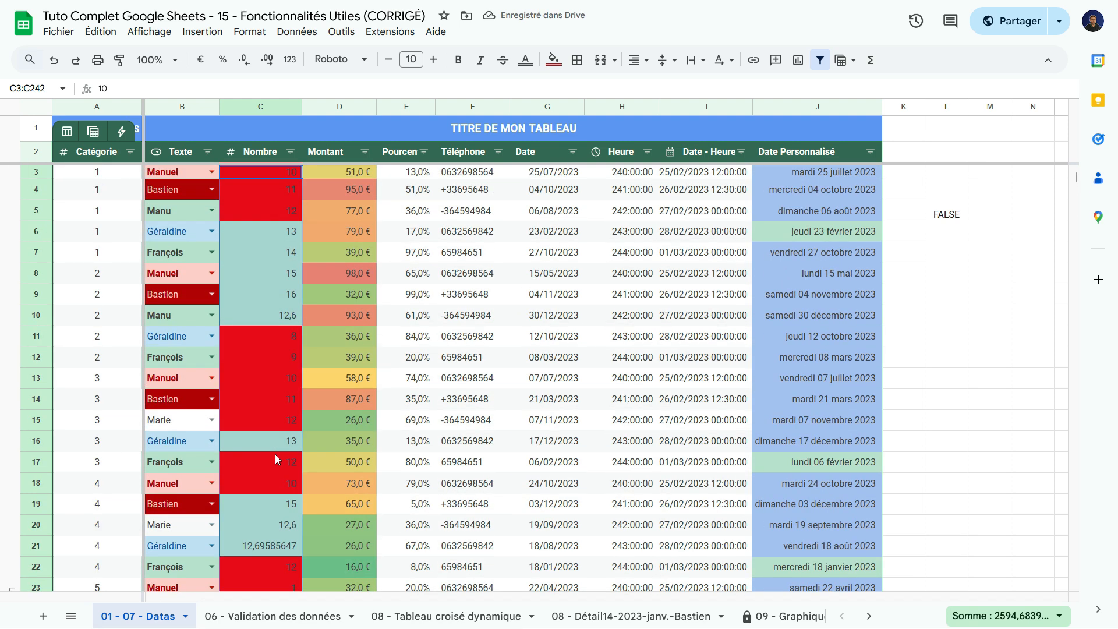
- Display the Nombre column's values with two decimal places
click(247, 69)
click(269, 65)
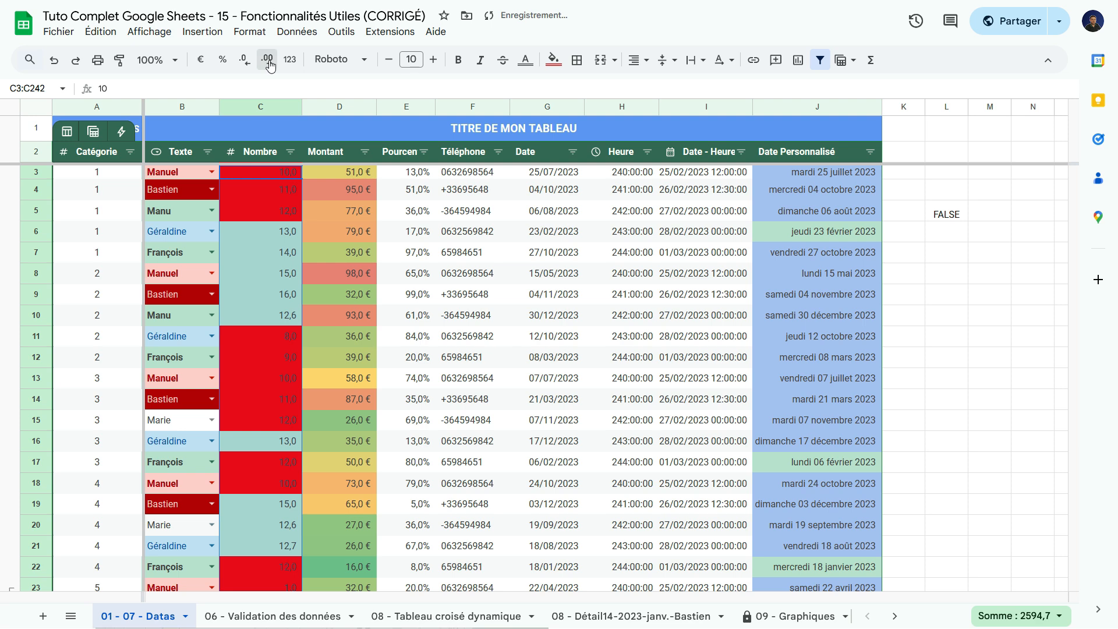
click(270, 65)
- Set the column type of the Montant column to Devise
click(365, 151)
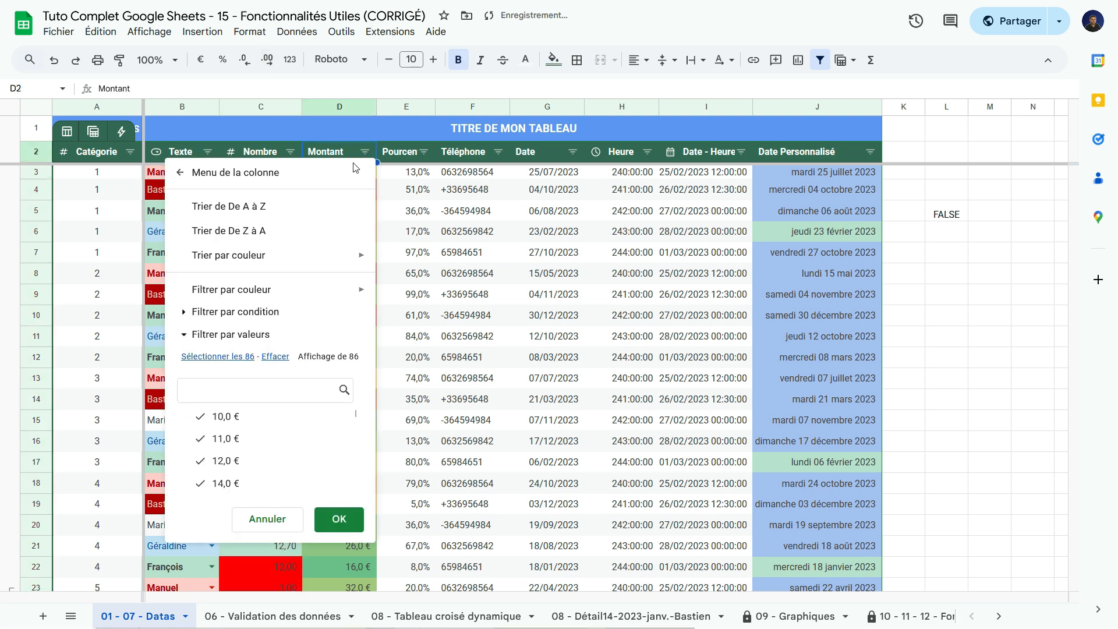
click(289, 176)
mouse_move(454, 181)
mouse_move(620, 184)
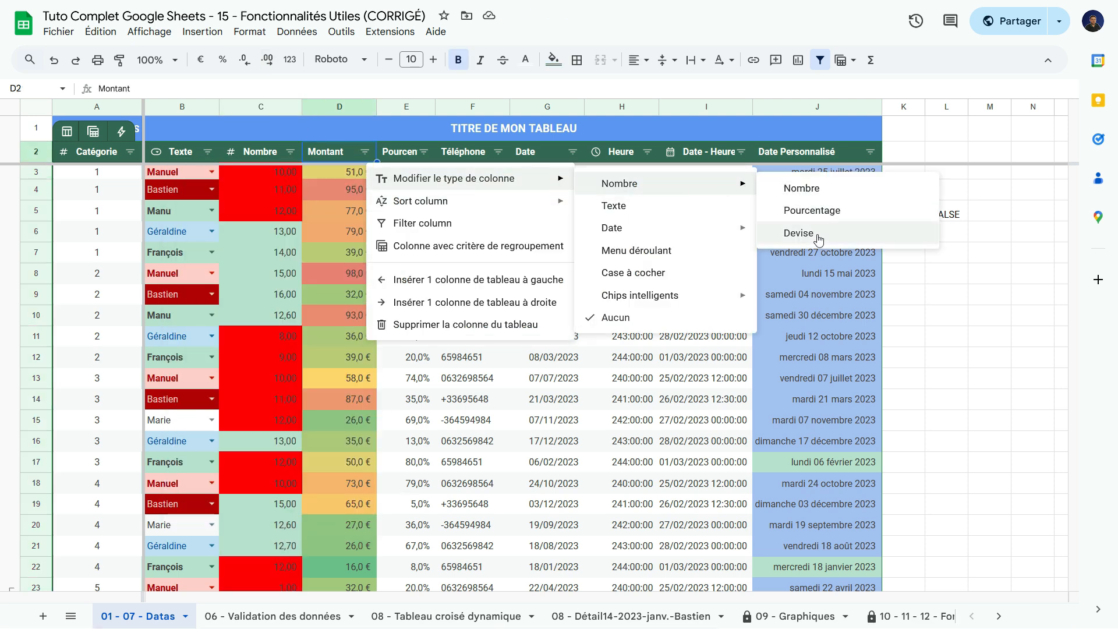
click(822, 240)
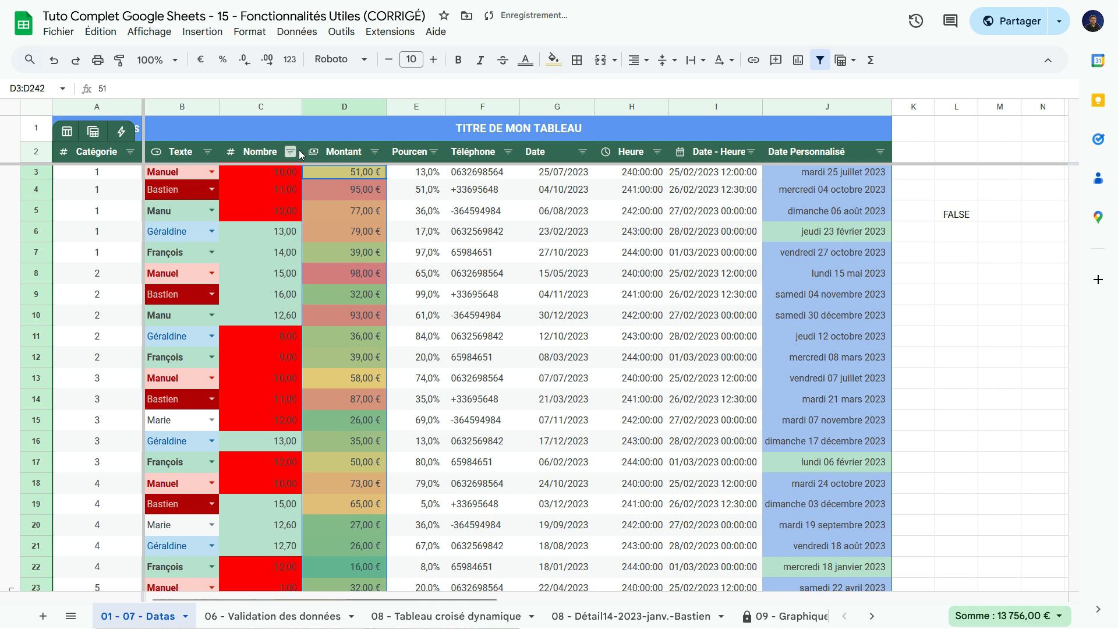
click(315, 156)
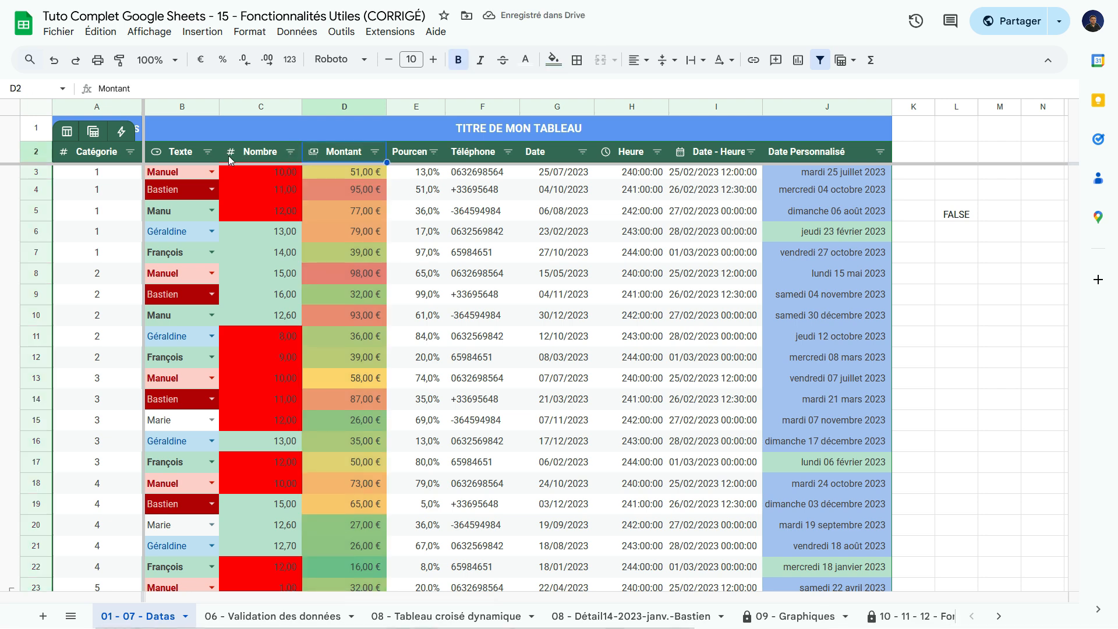
click(419, 190)
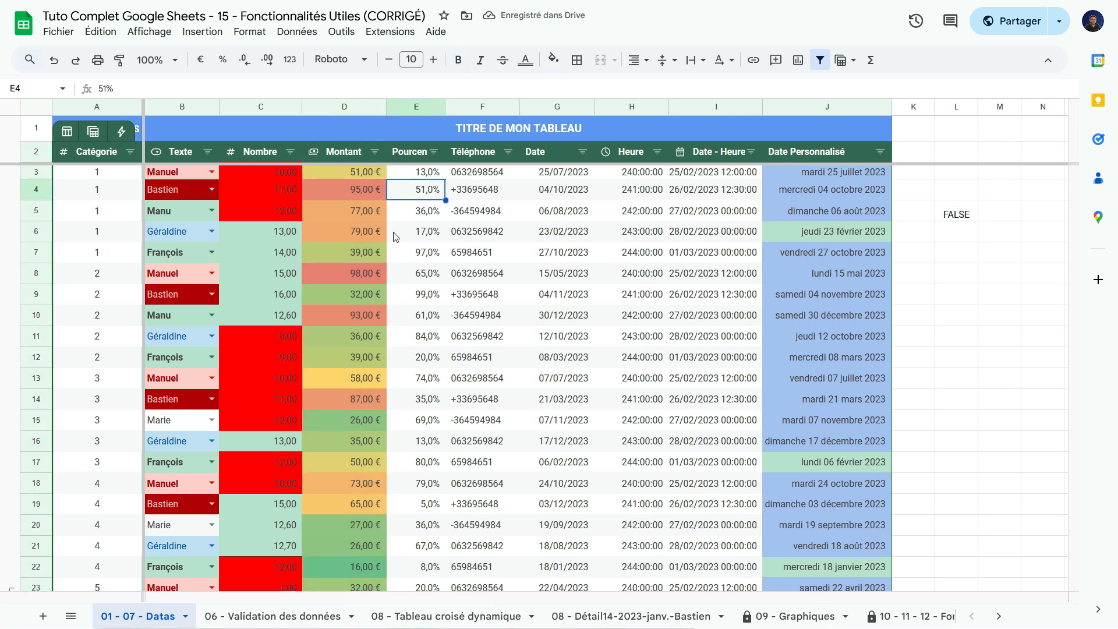
click(361, 285)
click(257, 240)
click(244, 150)
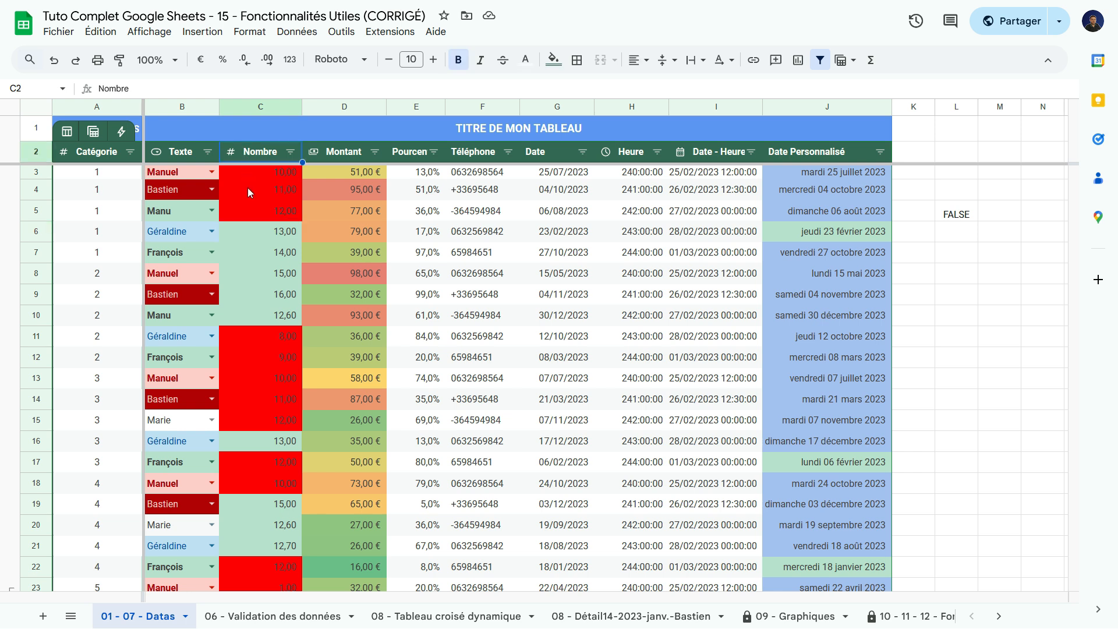
- Enter the text "fdhgdfgdh" in cell C6 of the Nombre column to test the column's type validation
click(248, 191)
click(256, 258)
click(262, 214)
click(263, 239)
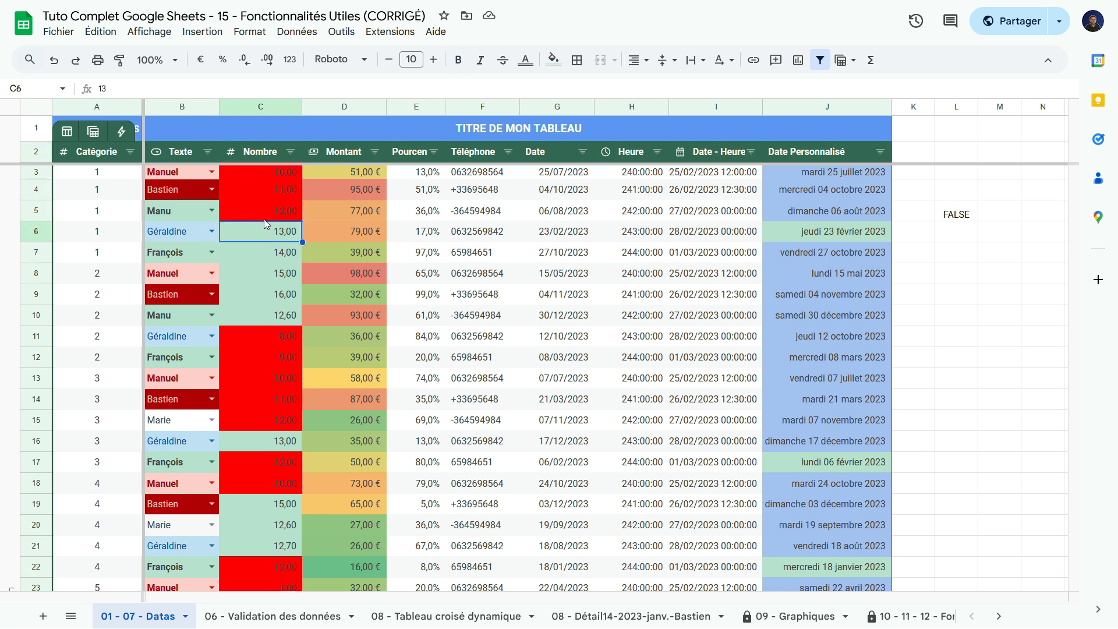
text(fdhgdfgdh)
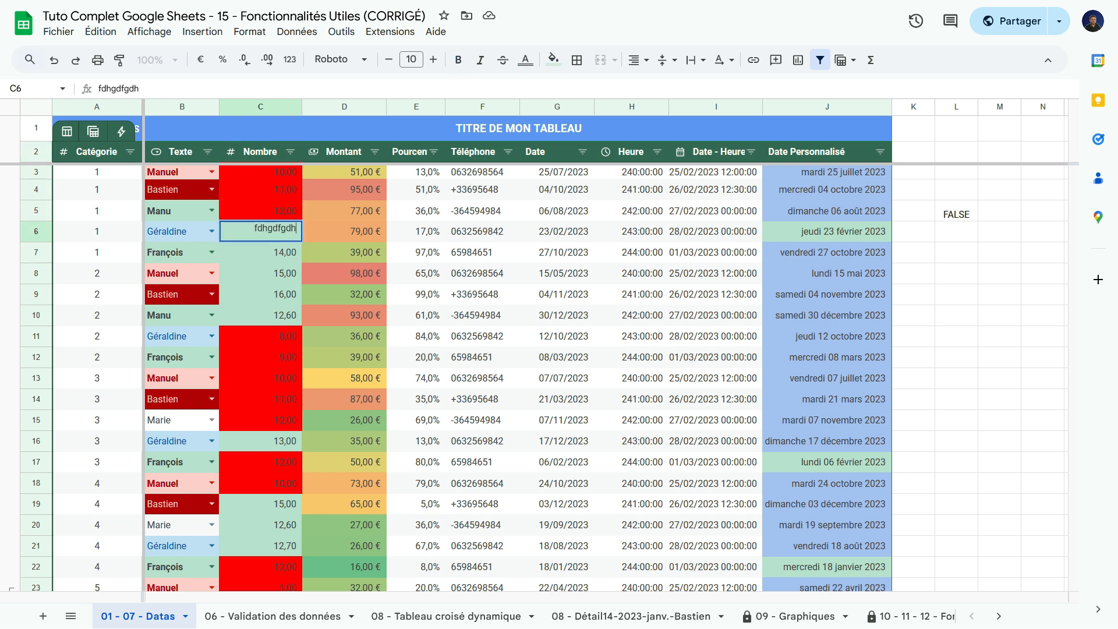
key(Return)
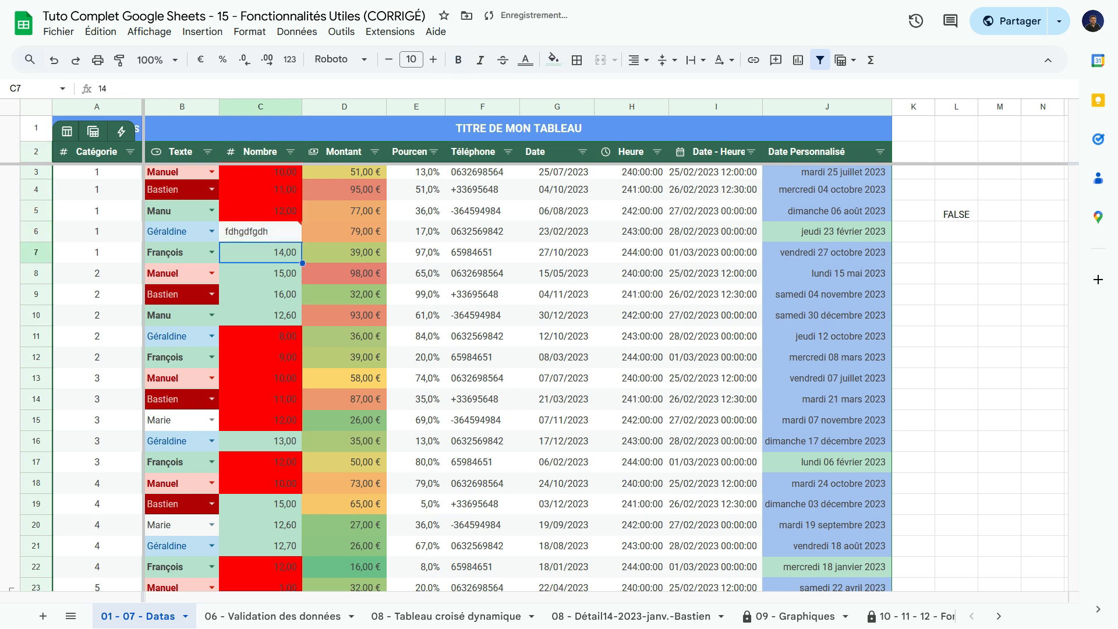
- Undo the invalid text entry in cell C6 of the Nombre column
click(292, 231)
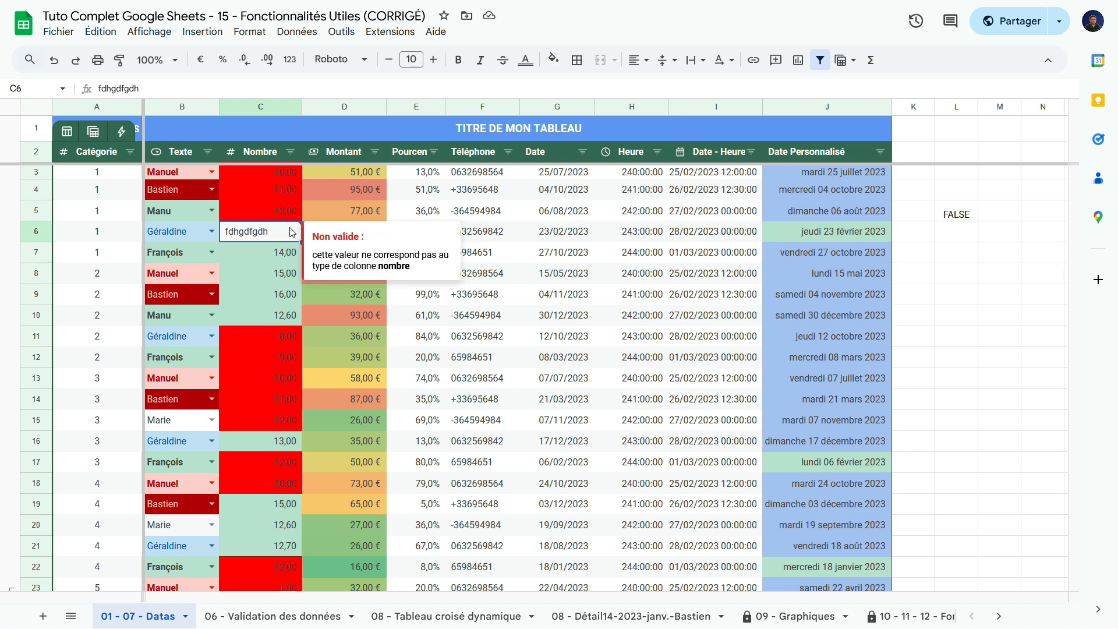
key(ctrl+z)
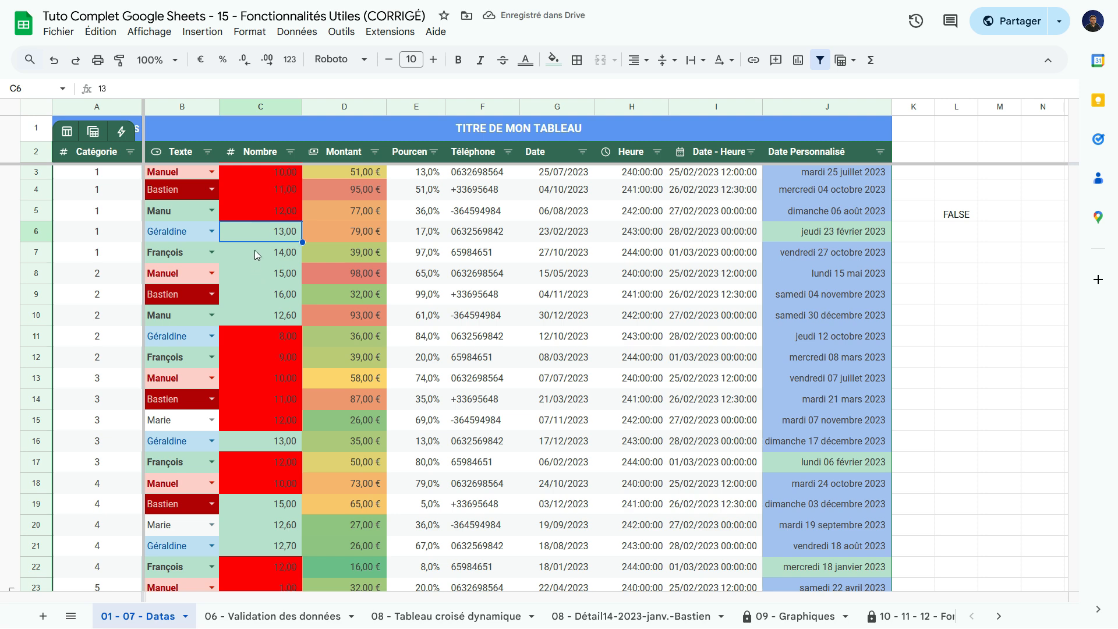
click(341, 273)
scroll(358, 260, down, 5)
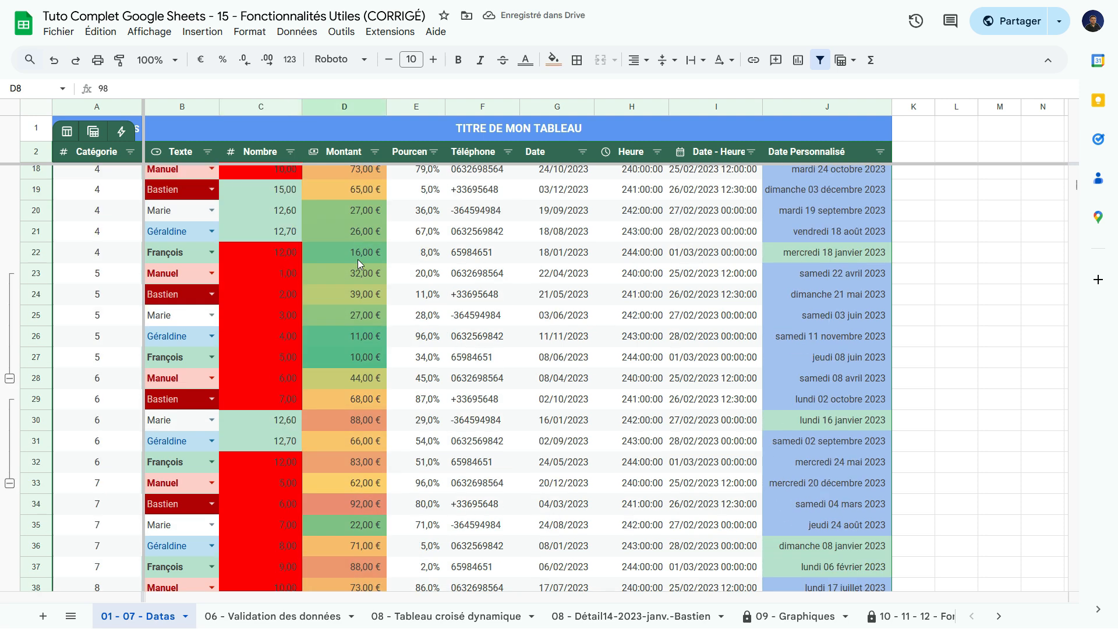
scroll(361, 253, up, 5)
- Set the column type of the Pourcentage column to Pourcentage and fit the column's width to its content
click(433, 216)
click(492, 218)
click(435, 190)
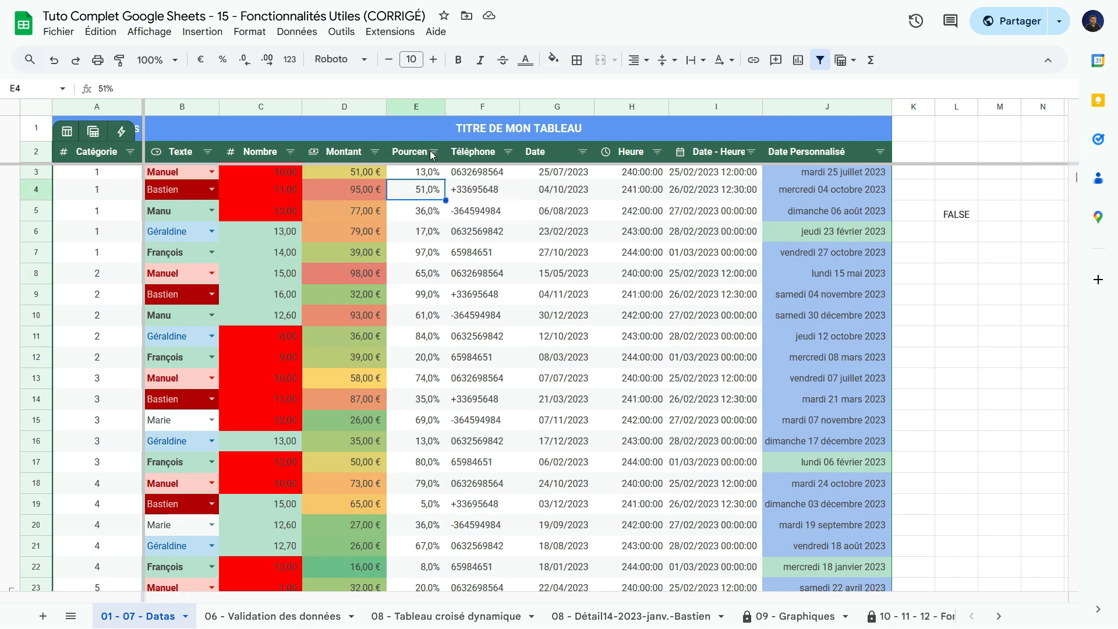
click(433, 152)
click(427, 170)
mouse_move(618, 179)
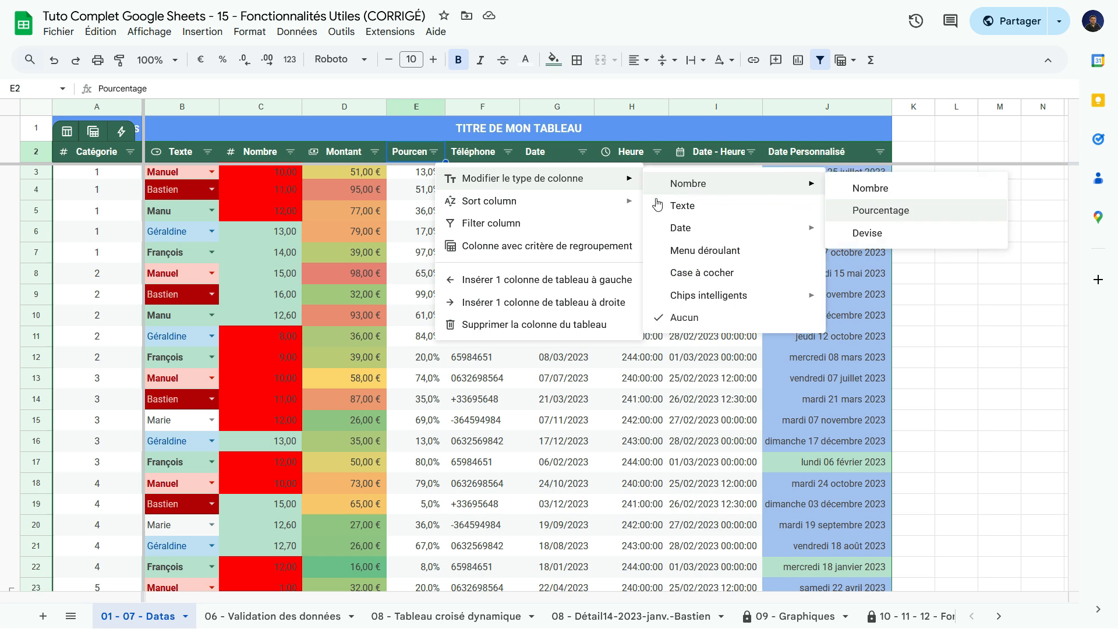
click(881, 210)
click(479, 211)
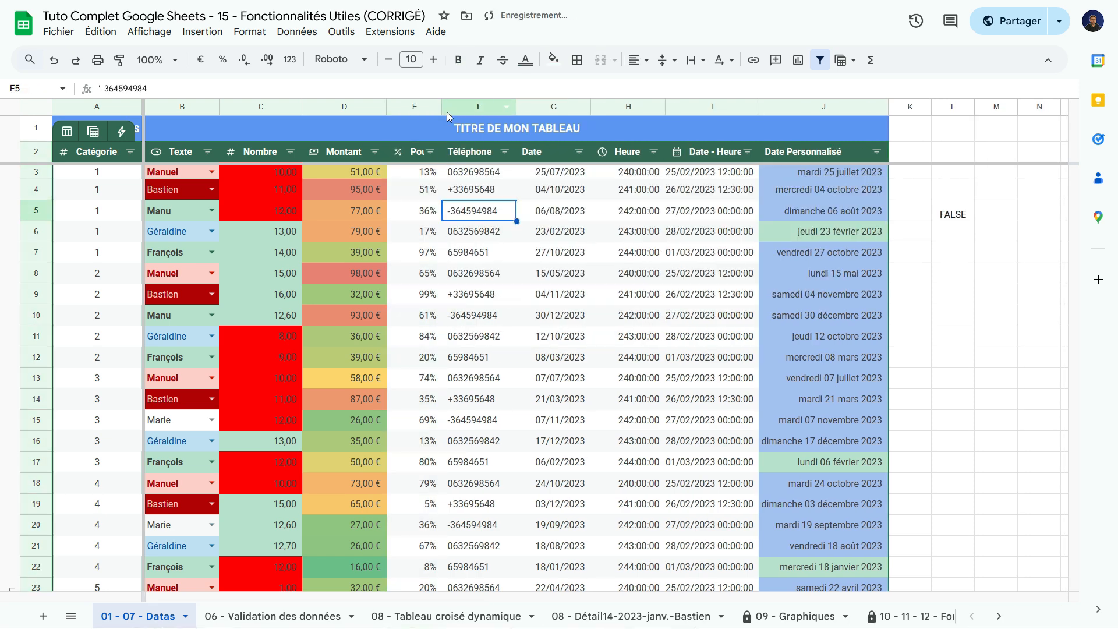
double_click(441, 103)
- Set the column type of the Date column to Date
double_click(617, 185)
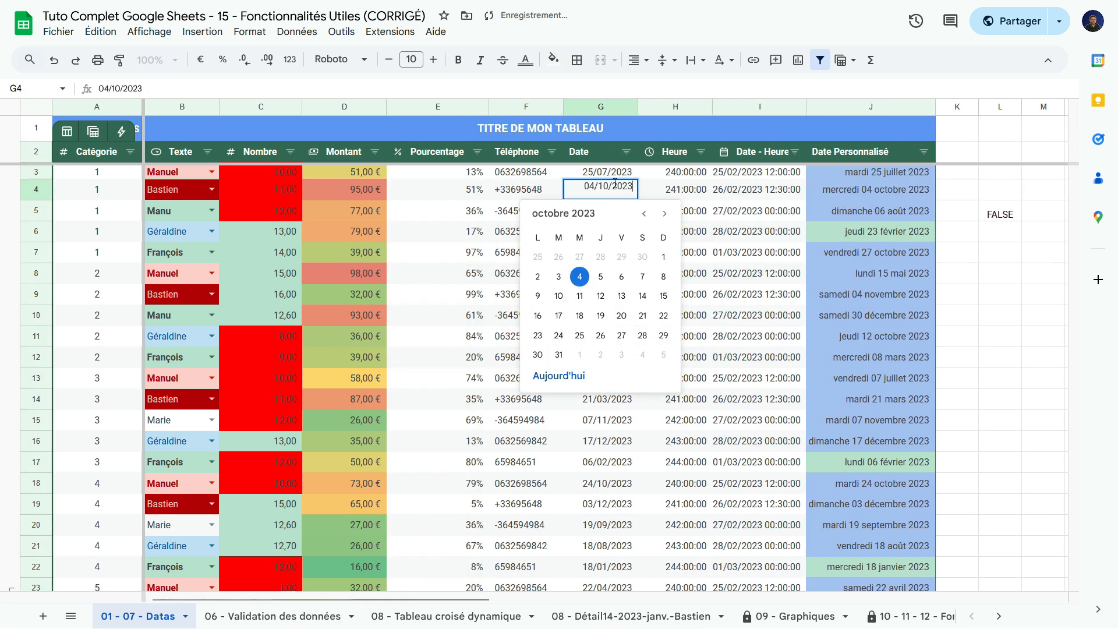
click(626, 151)
click(606, 175)
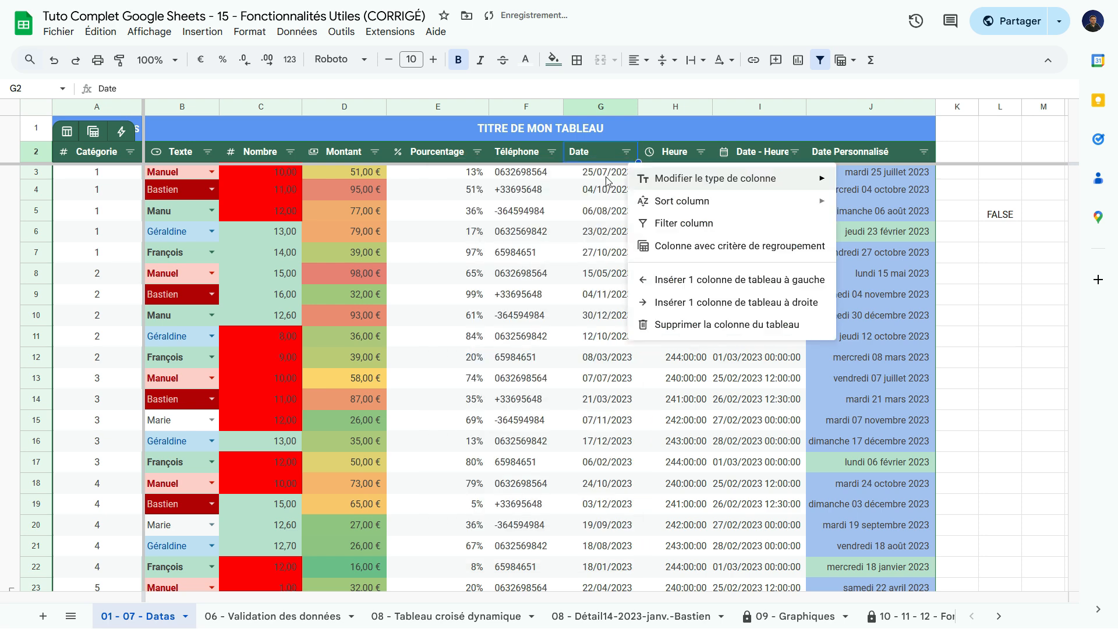
mouse_move(650, 187)
mouse_move(894, 230)
click(697, 232)
click(668, 152)
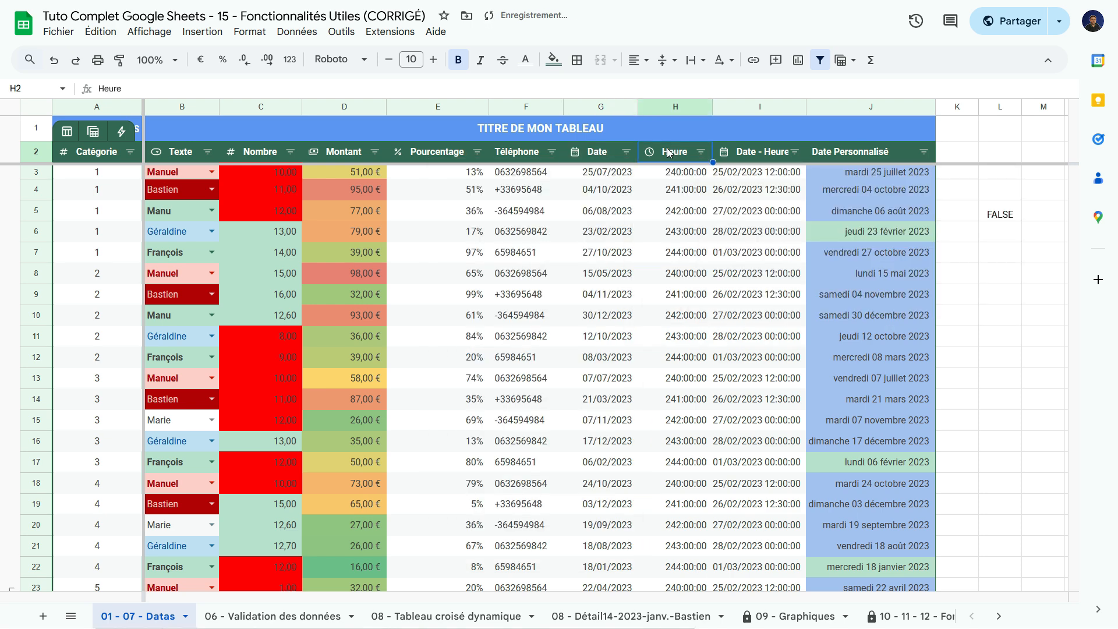
click(837, 155)
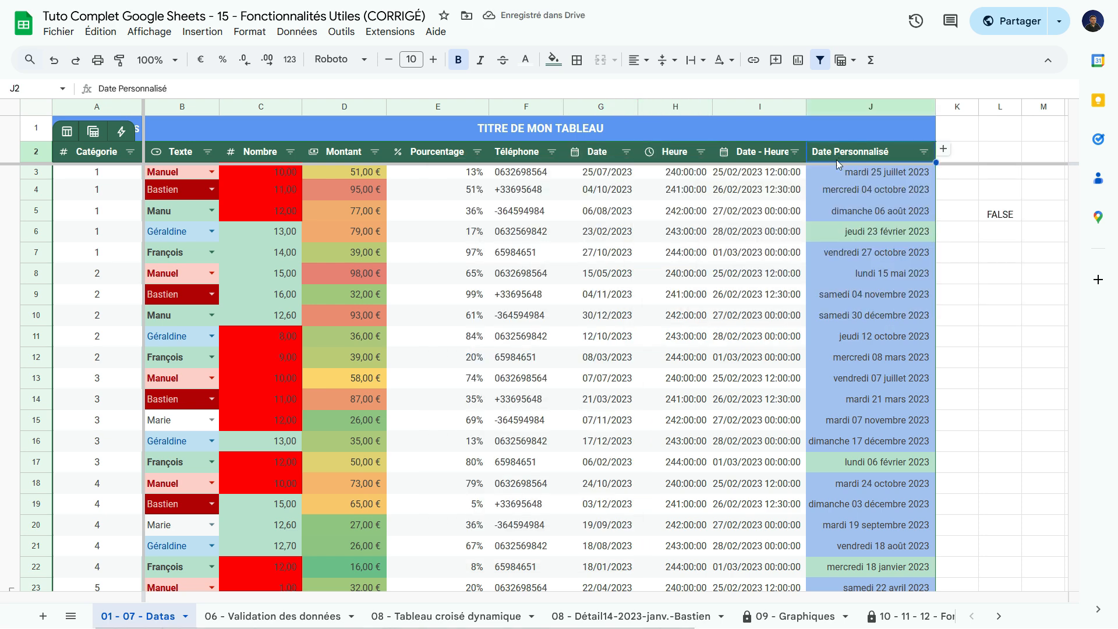
click(925, 151)
click(805, 173)
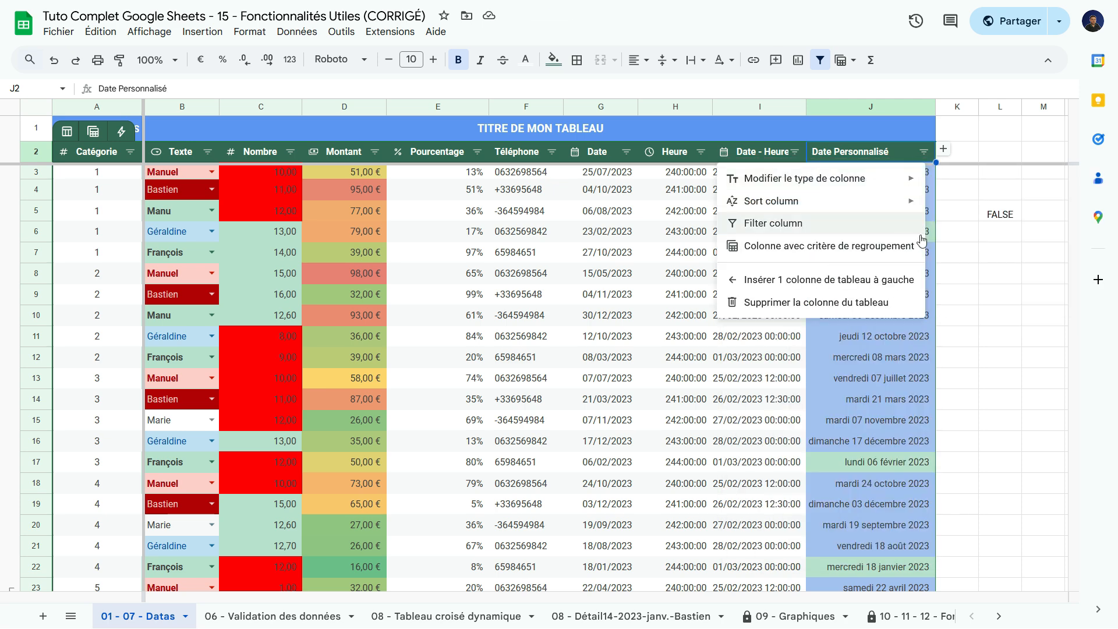
click(883, 174)
click(757, 294)
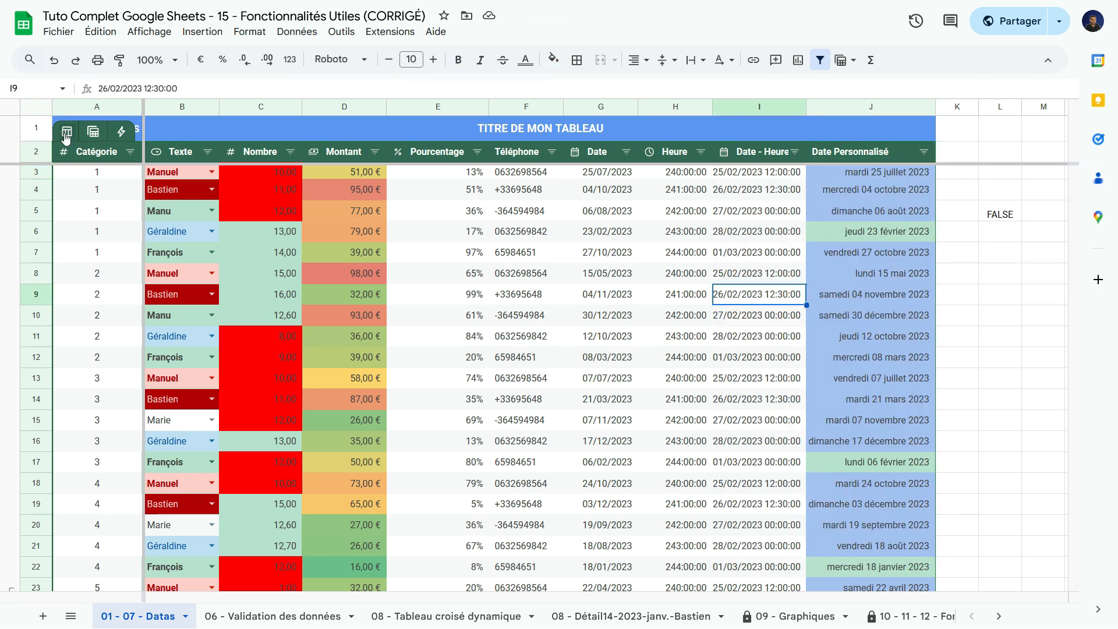
- Rename the table as Données
click(66, 131)
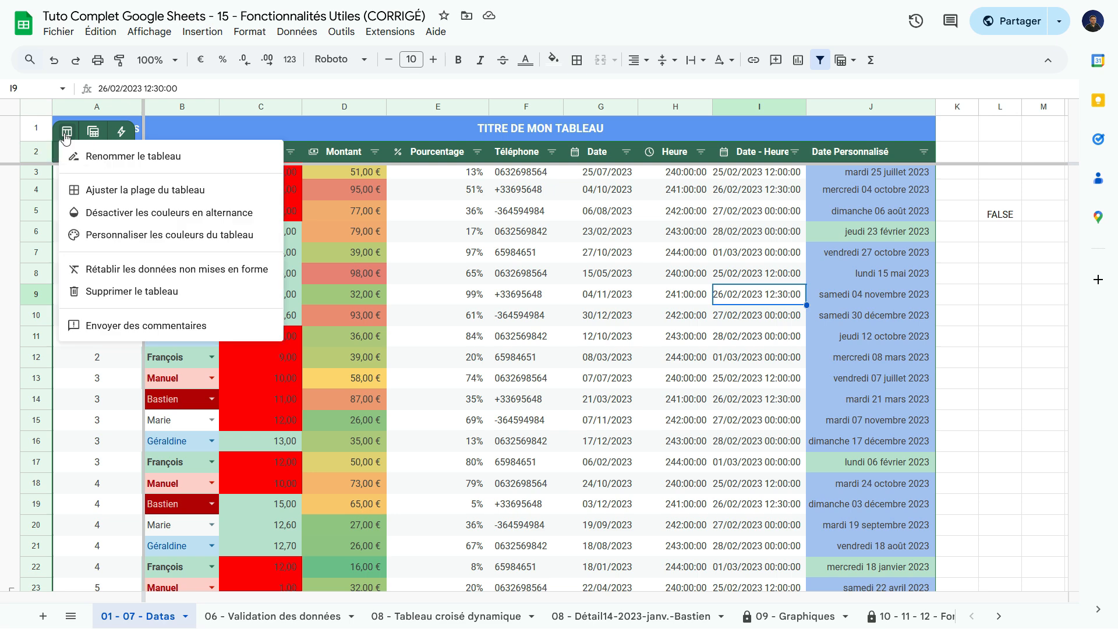
click(163, 154)
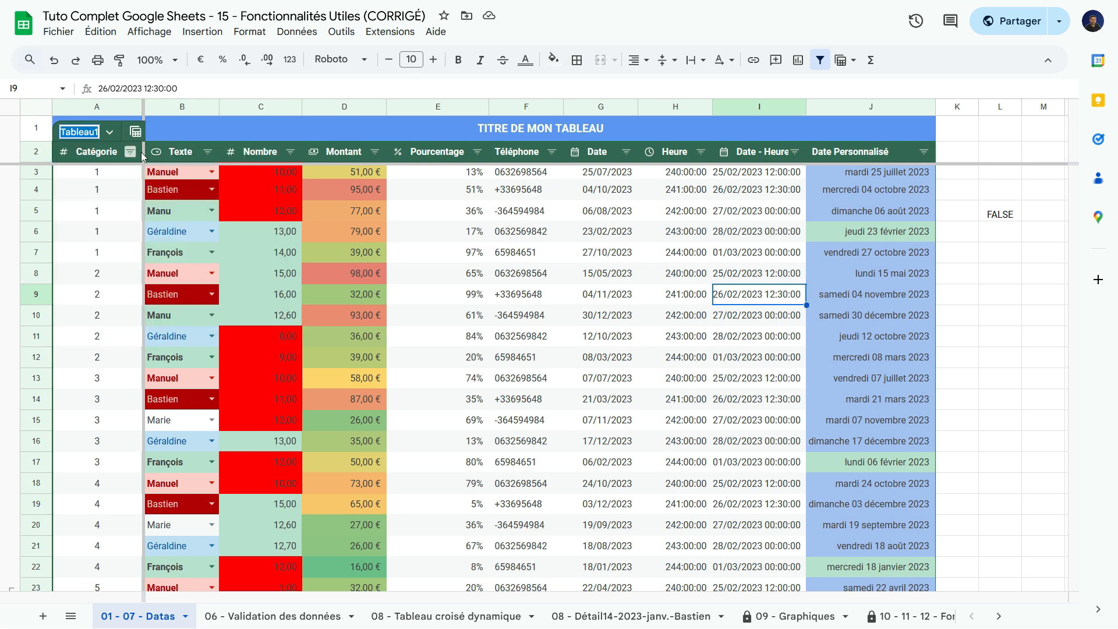
text(Données)
key(Return)
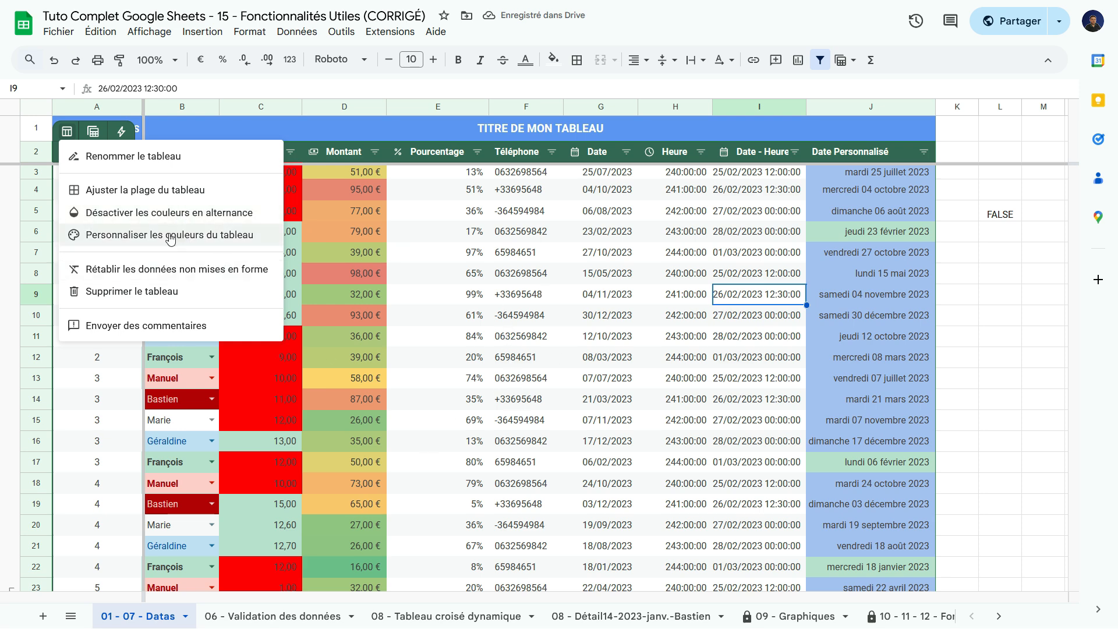
- Change the table's header colour to the same blue as the title row
click(170, 236)
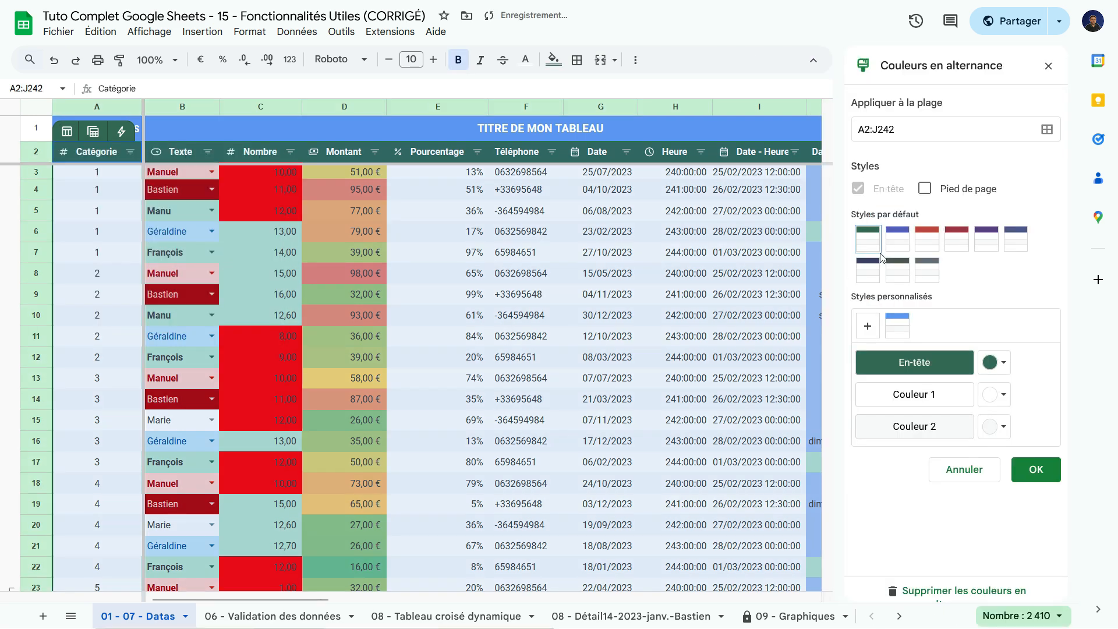
click(997, 363)
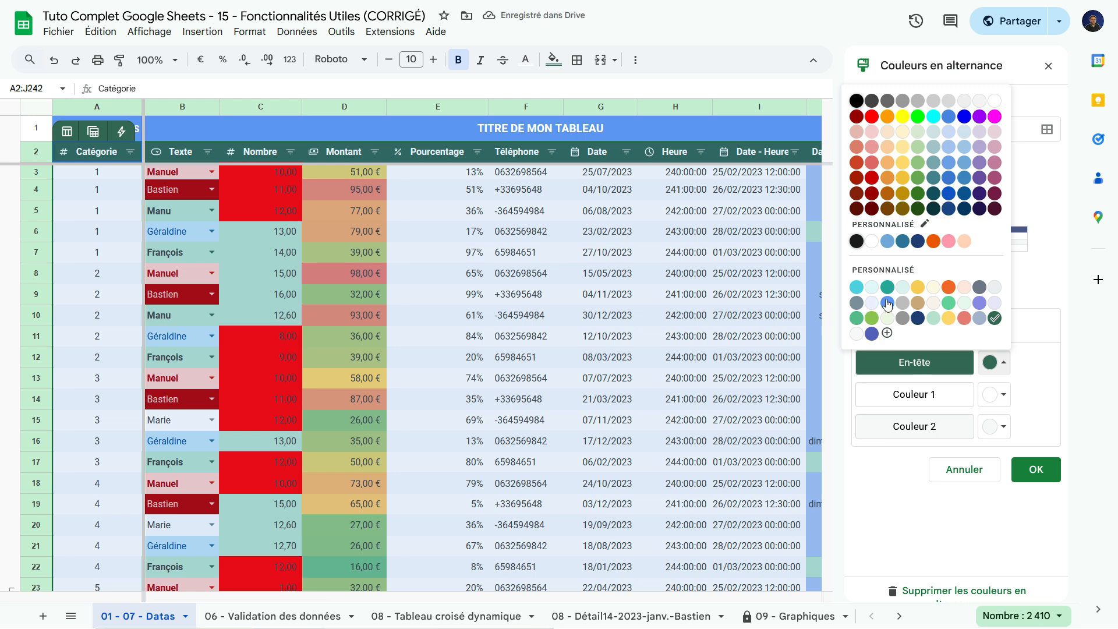
click(958, 384)
click(1037, 470)
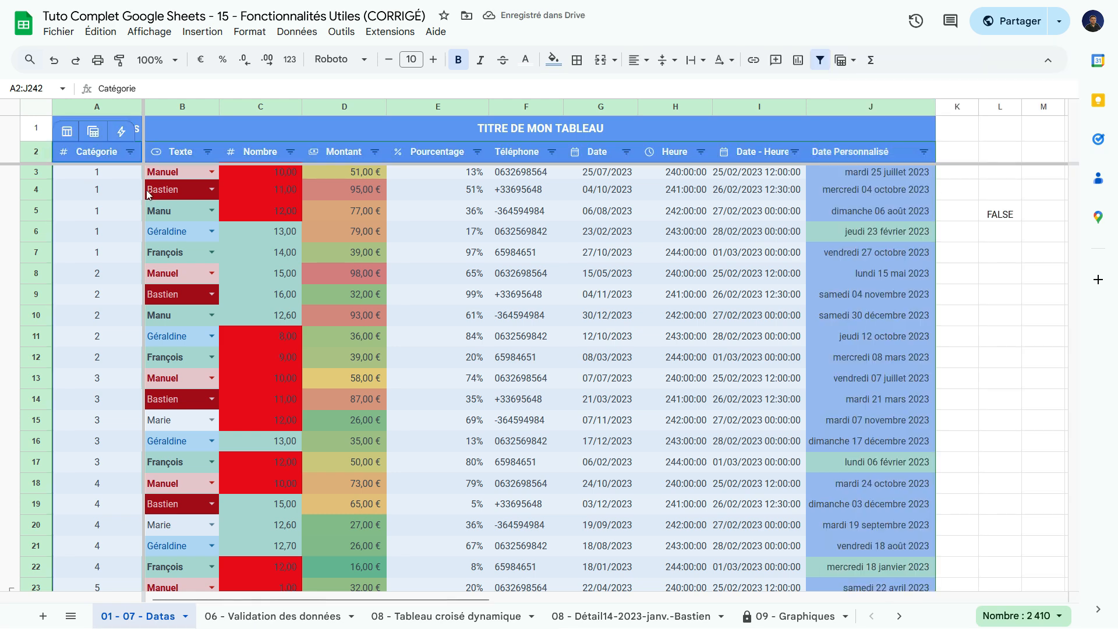
- Apply the saved filtered view Filtre Spé and switch from it to the saved view Montant sup 10
click(66, 133)
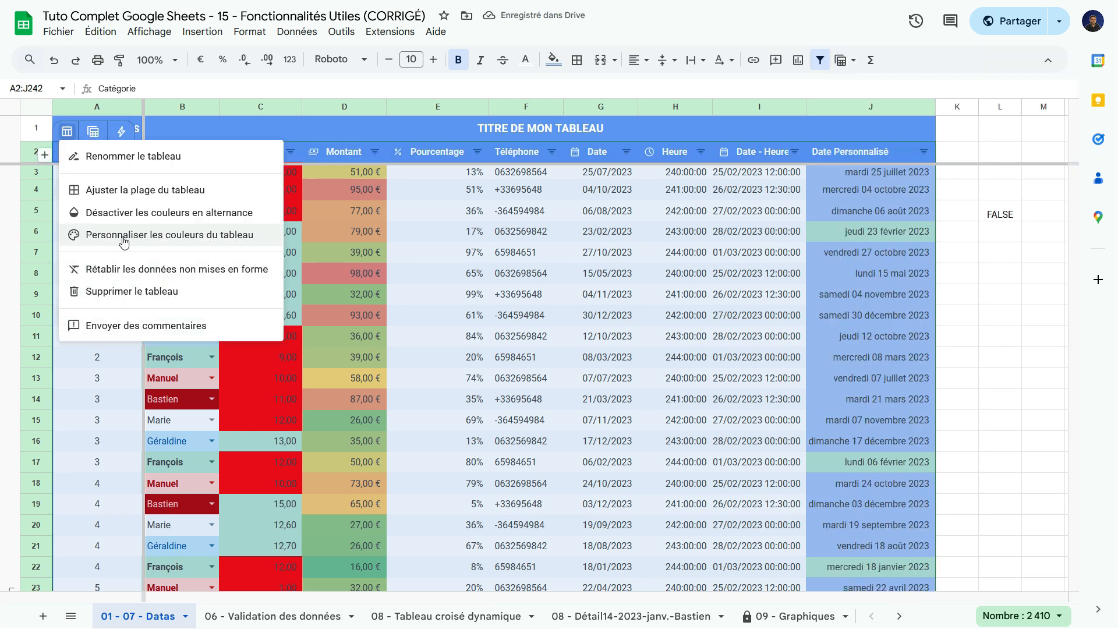
click(93, 131)
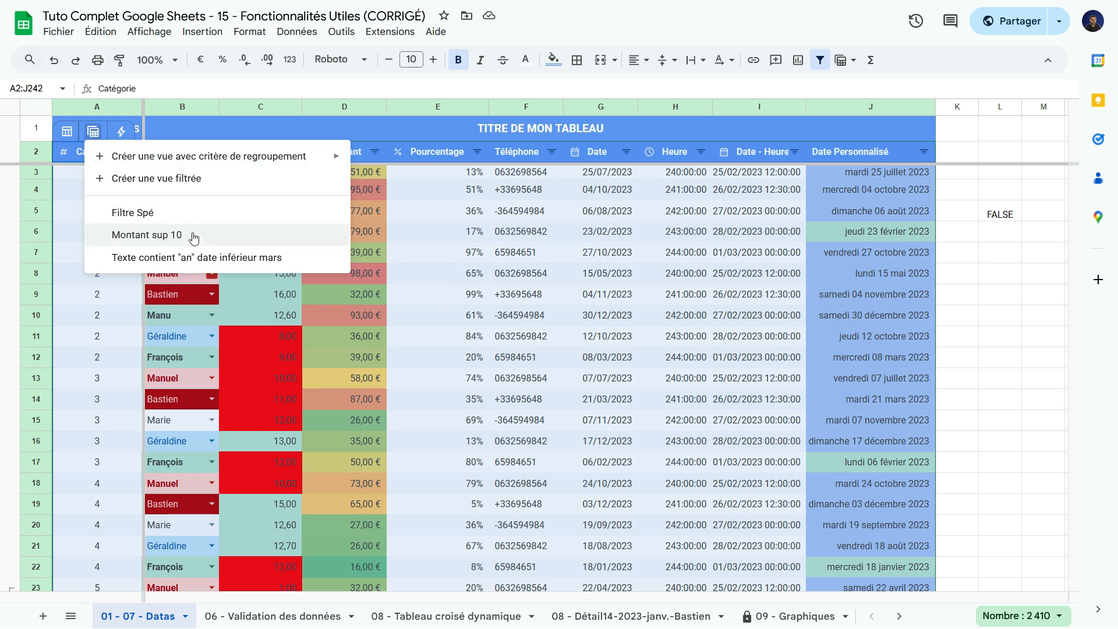
click(136, 214)
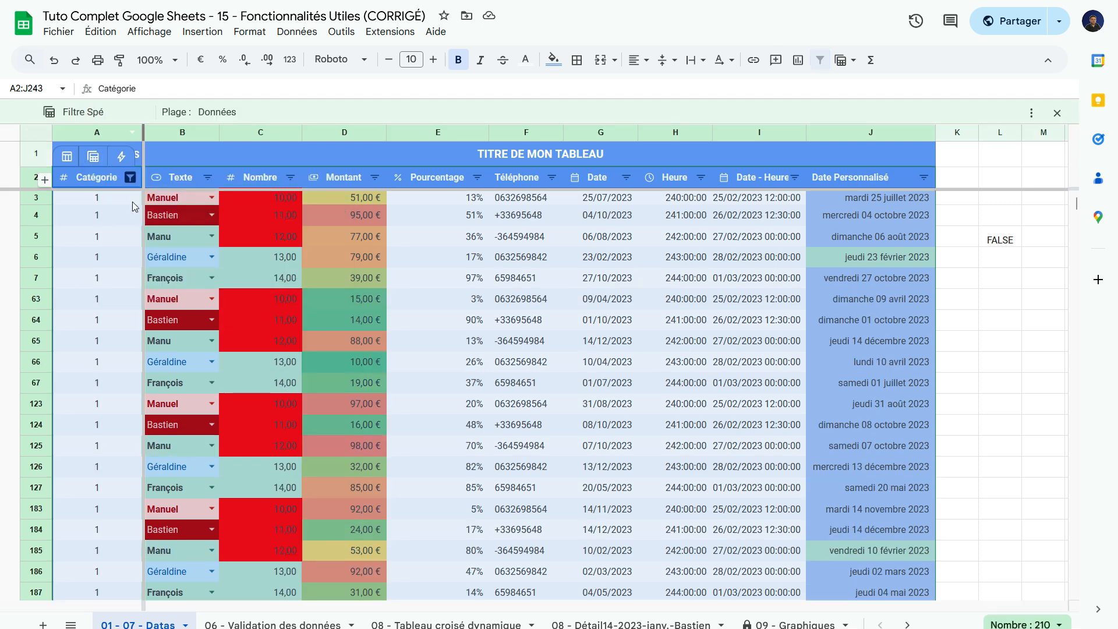
click(95, 159)
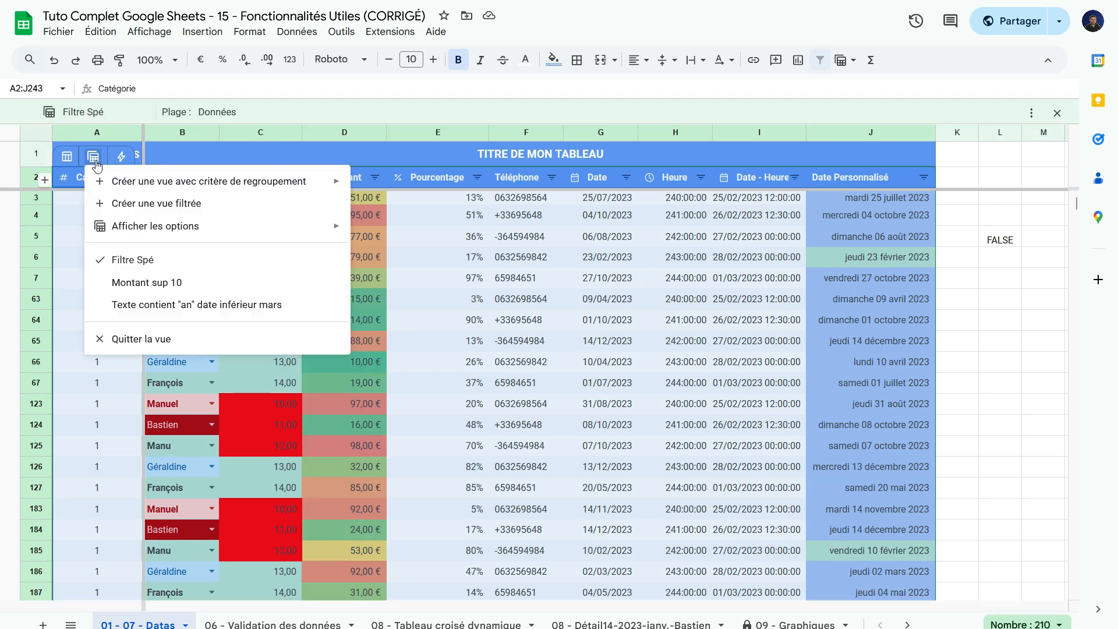
click(145, 282)
- Examine which columns a grouped view can use and the table's conditional notification option
click(93, 156)
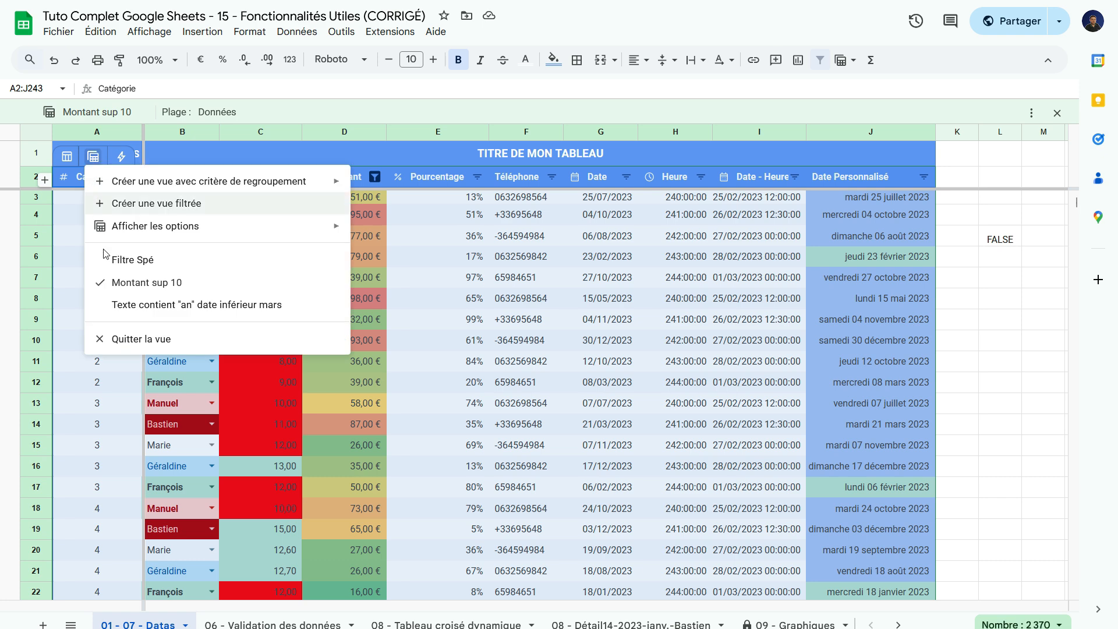
mouse_move(187, 224)
mouse_move(196, 182)
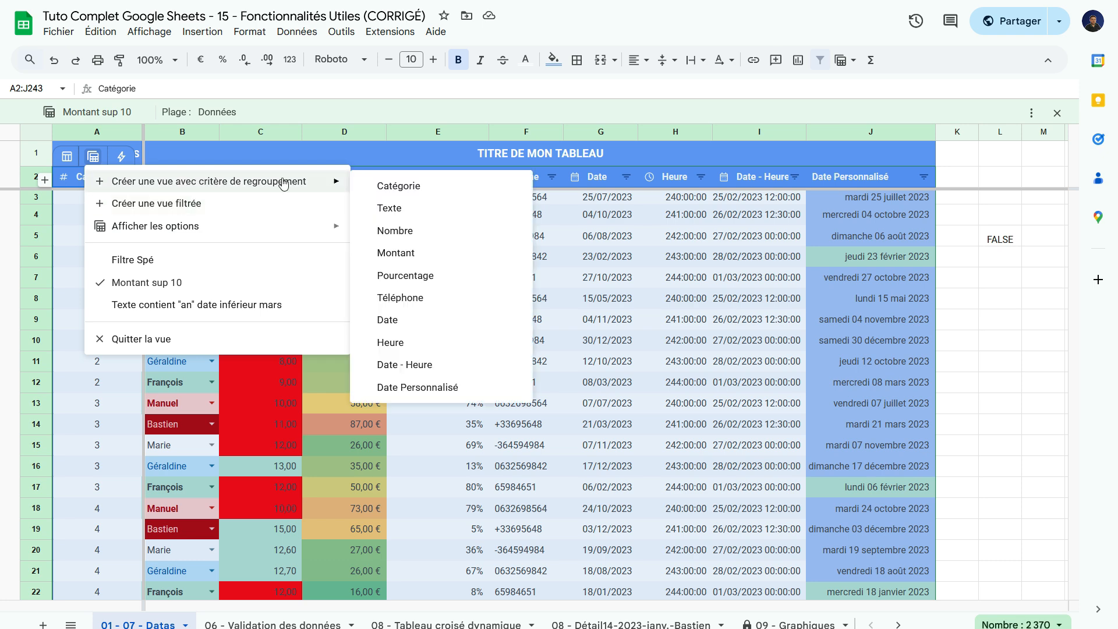
click(279, 159)
click(121, 160)
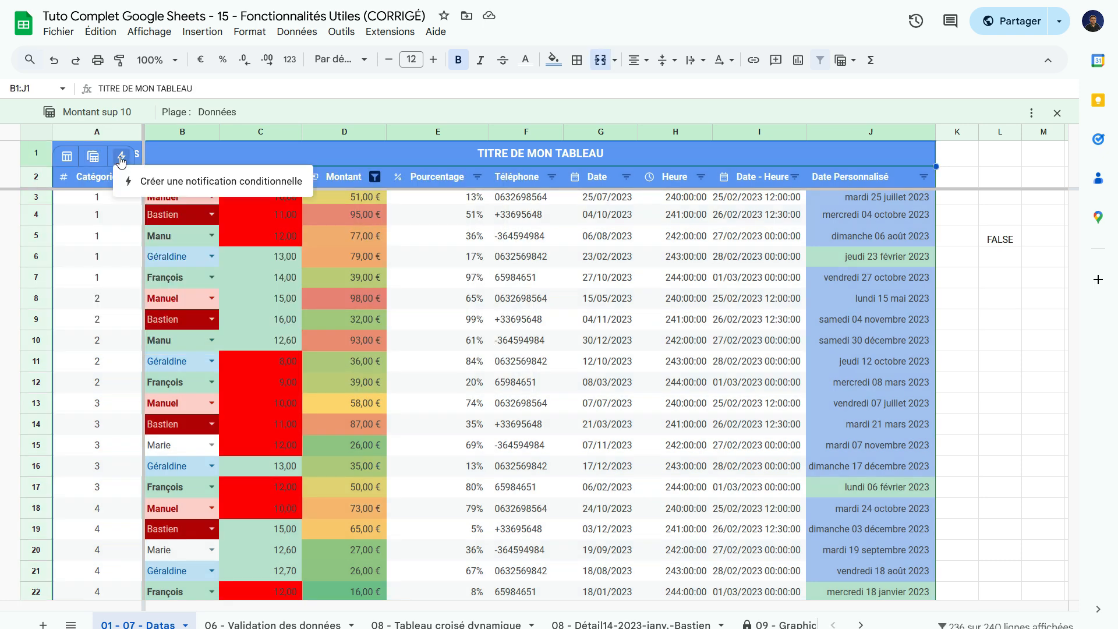
click(441, 235)
- Enter 13 in cell C243, directly below the table's last row, to extend the table with a new row
click(862, 214)
scroll(783, 326, down, 20)
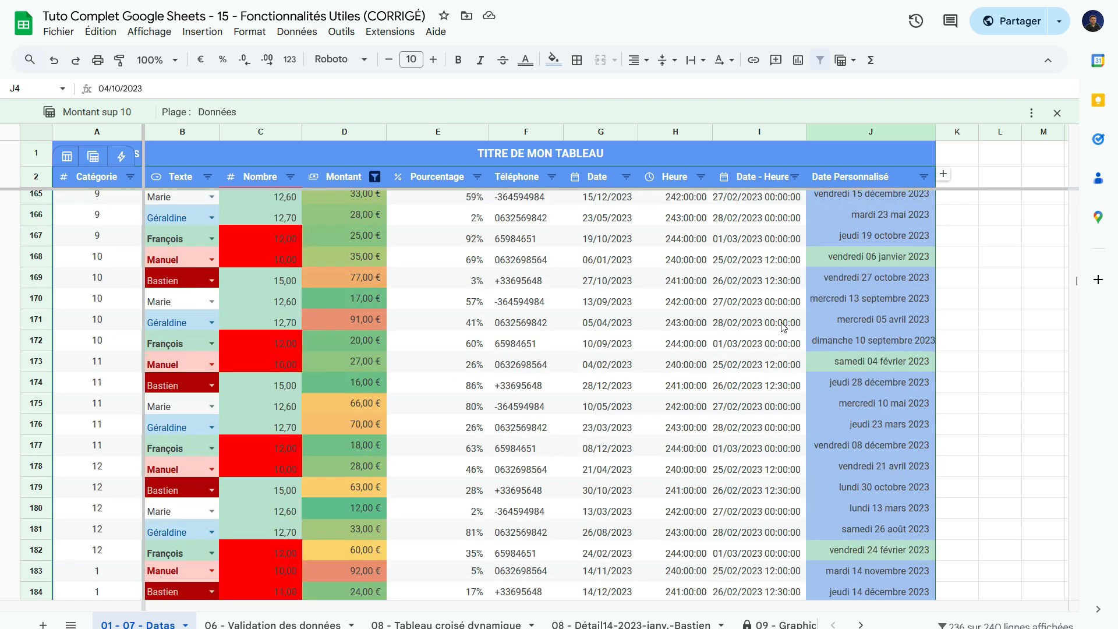
scroll(783, 326, down, 20)
click(528, 308)
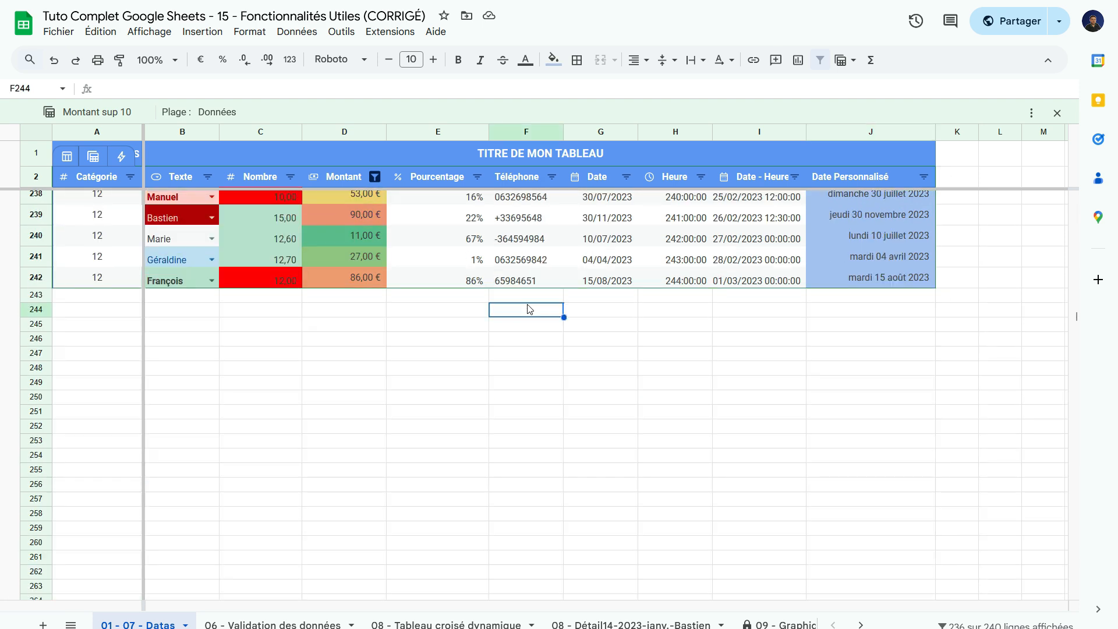
scroll(527, 332, up, 1)
click(262, 358)
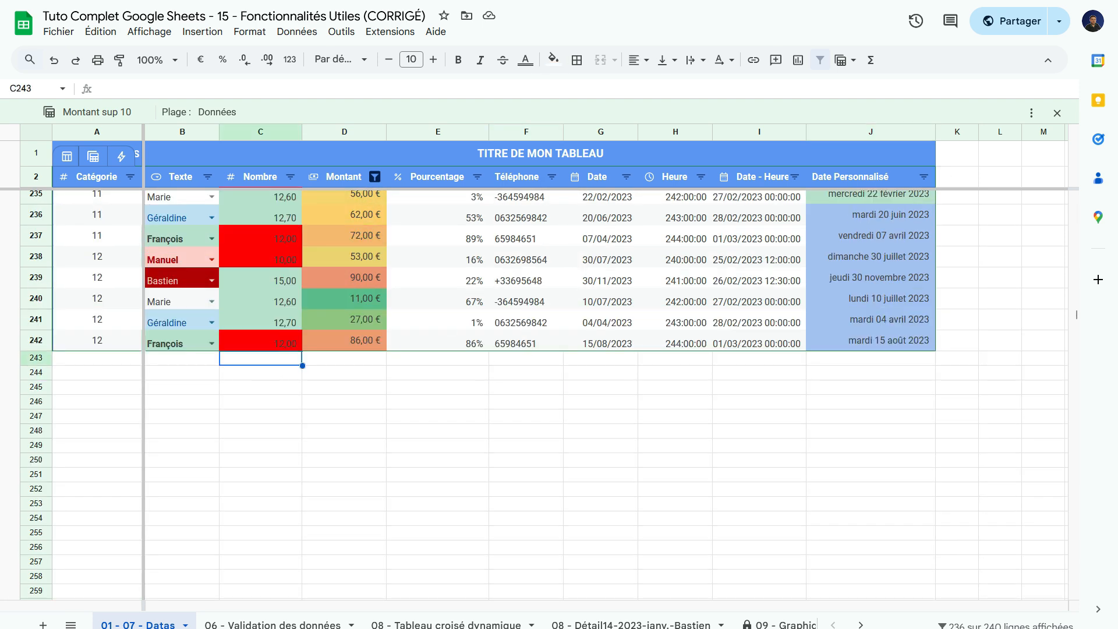
text(13)
key(Return)
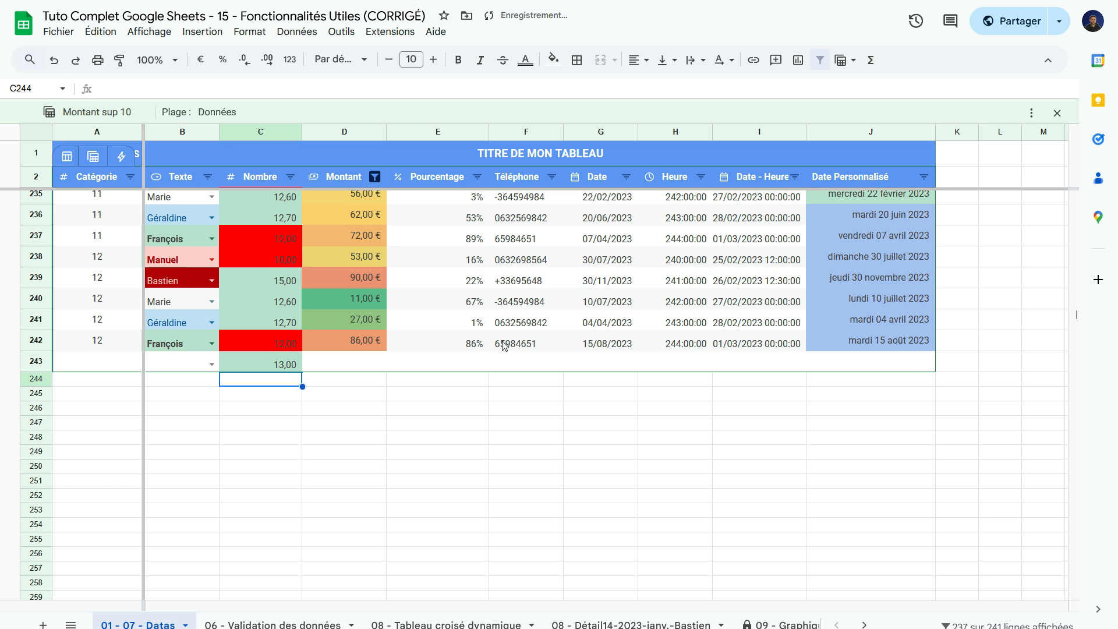
- Clear cell C243, and undo both the deletion and the entry that extended the table
click(501, 363)
click(330, 376)
click(247, 361)
click(247, 394)
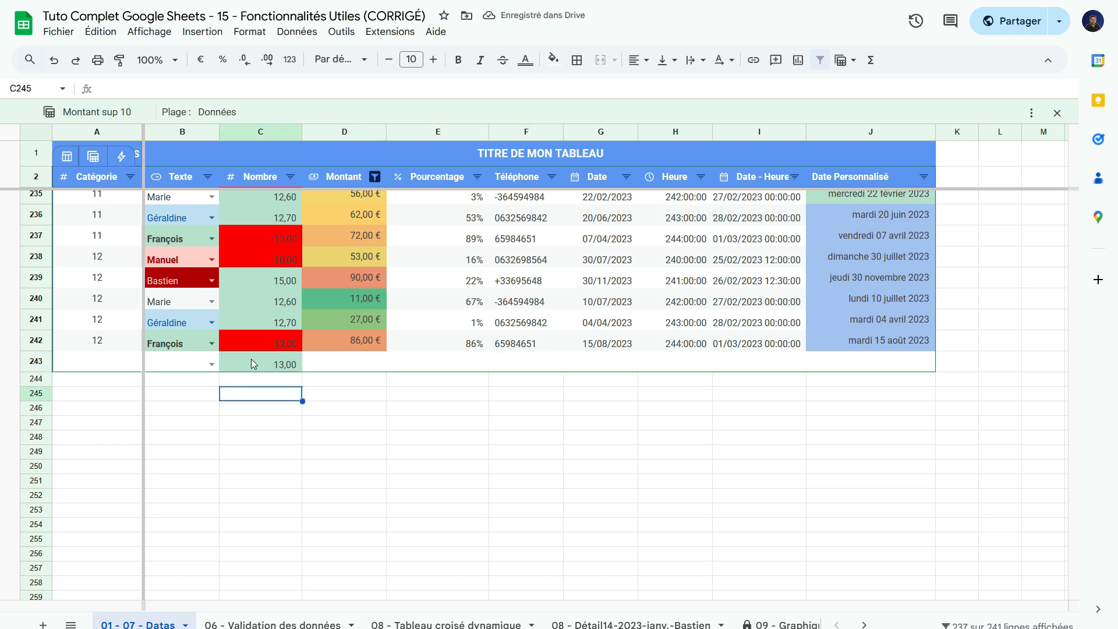
click(254, 364)
key(Delete)
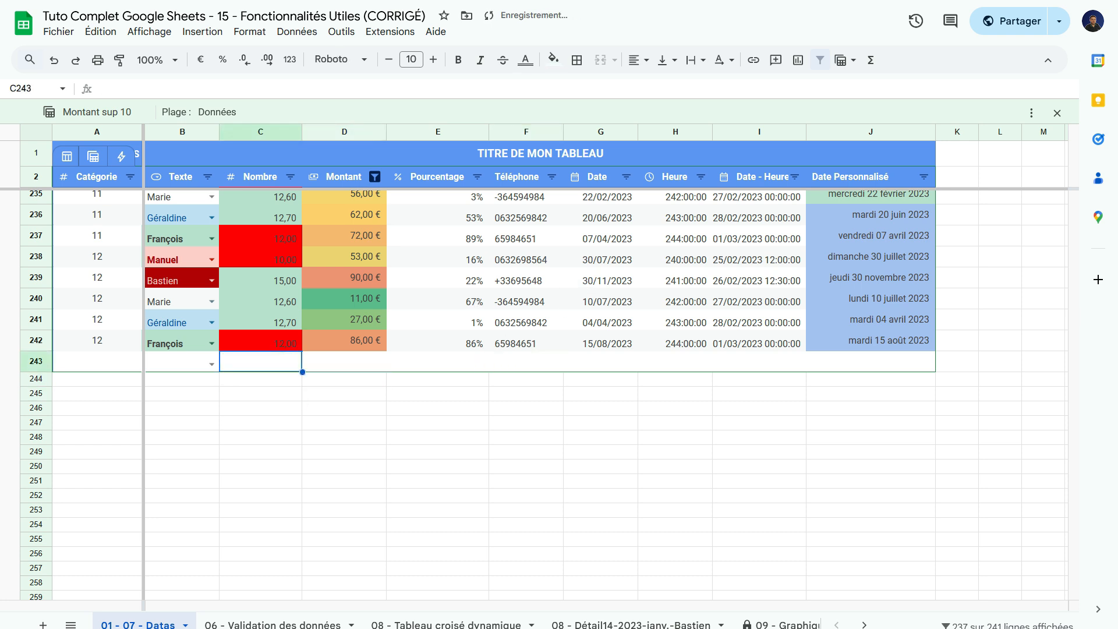
key(ctrl+z)
key(ctrl+z)
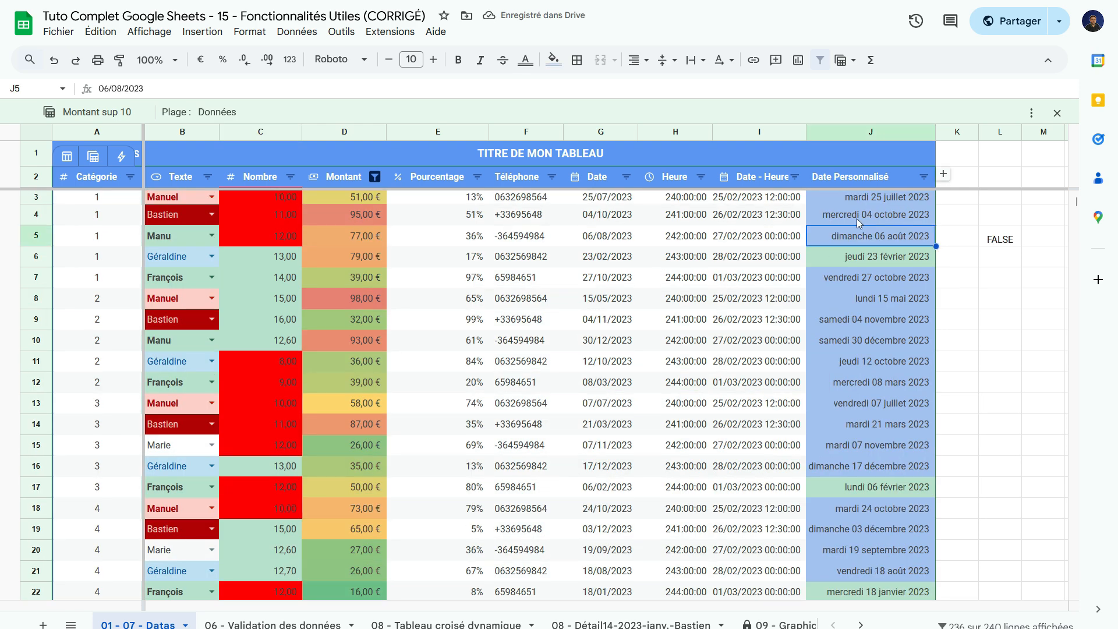
- Add a new column at the right end of the table and fit its width to the header text
click(883, 209)
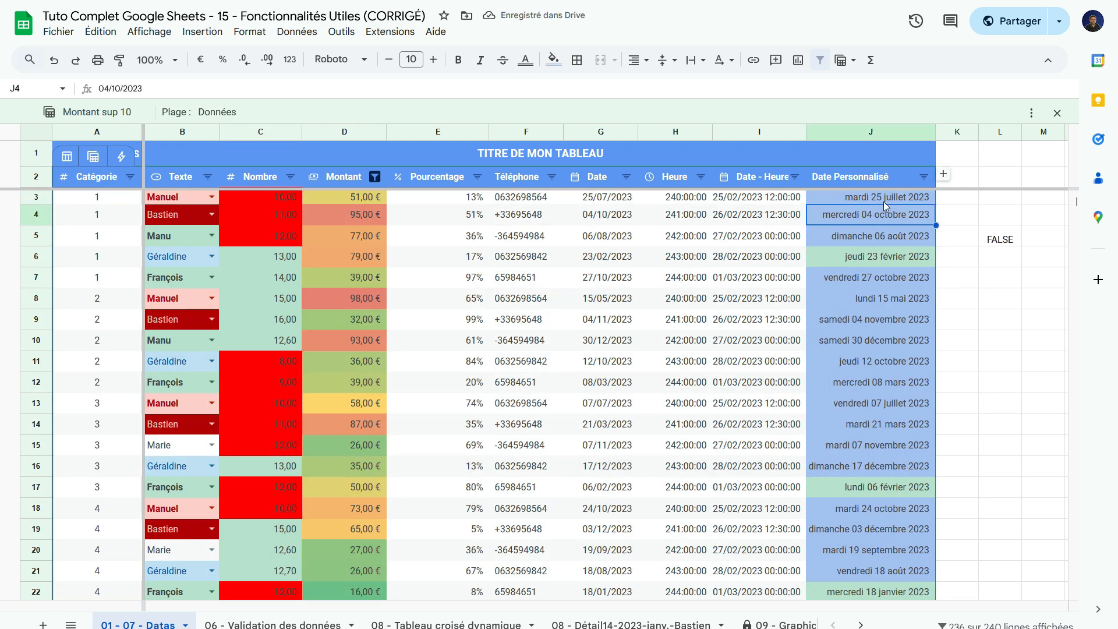
click(944, 176)
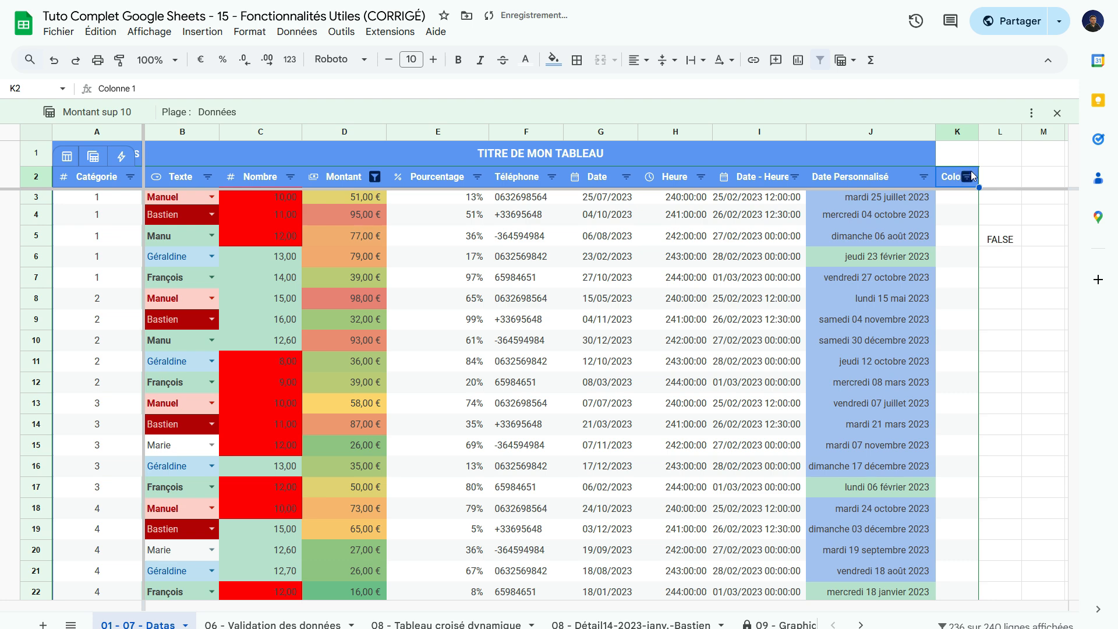
click(967, 177)
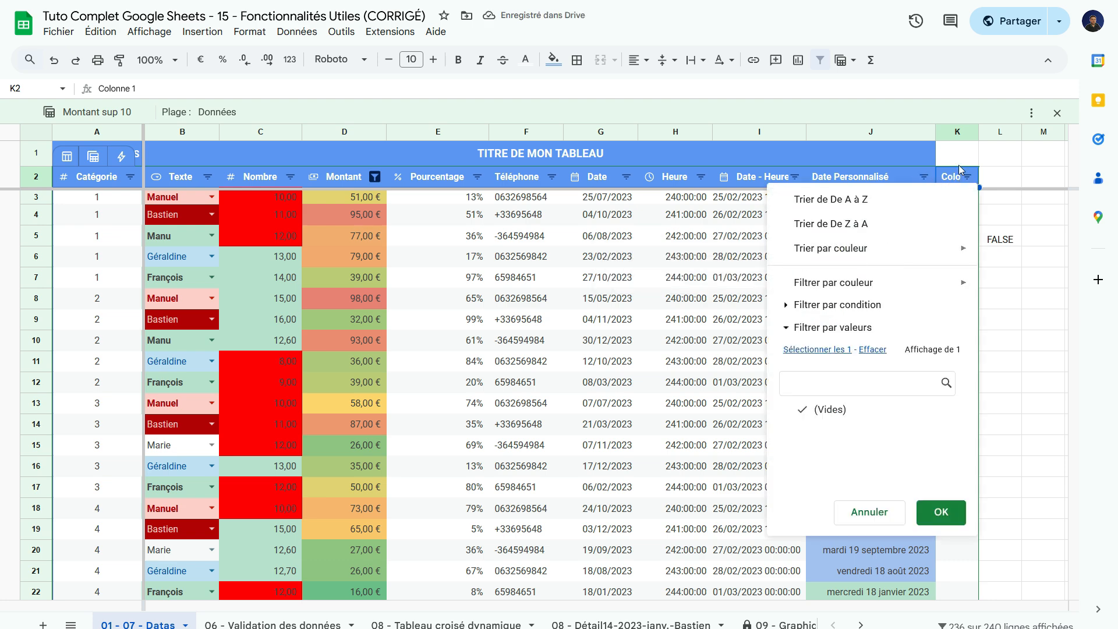
click(959, 165)
click(956, 192)
click(953, 178)
double_click(979, 132)
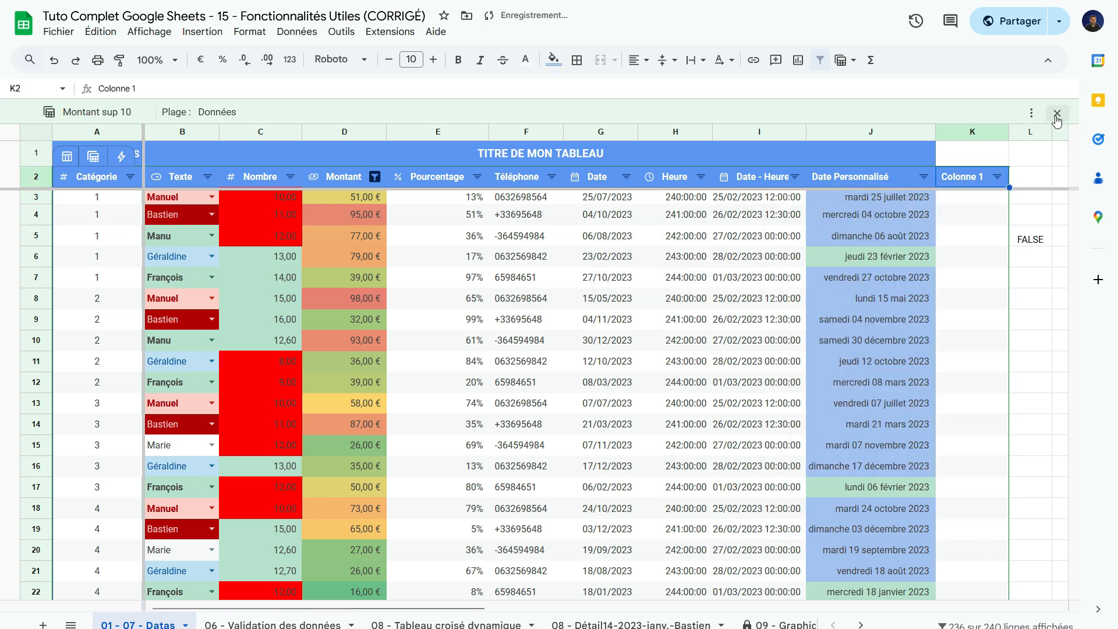
- Close the saved view Montant sup 10 and set the new column's type to Case à cocher
click(1058, 114)
click(998, 152)
click(861, 177)
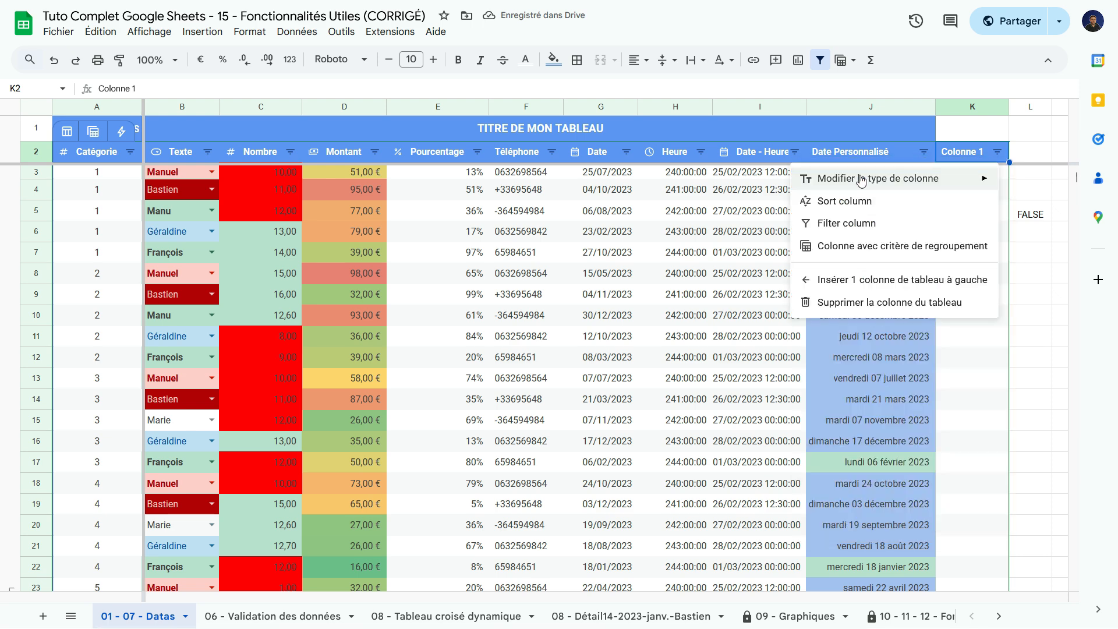
mouse_move(863, 180)
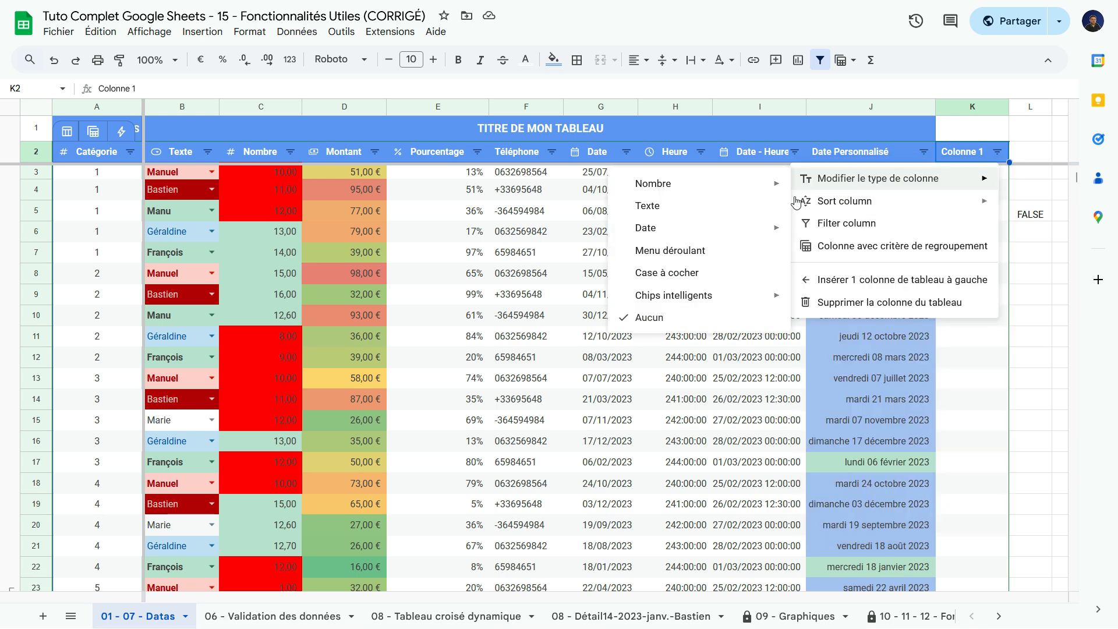
click(723, 273)
scroll(963, 285, down, 1)
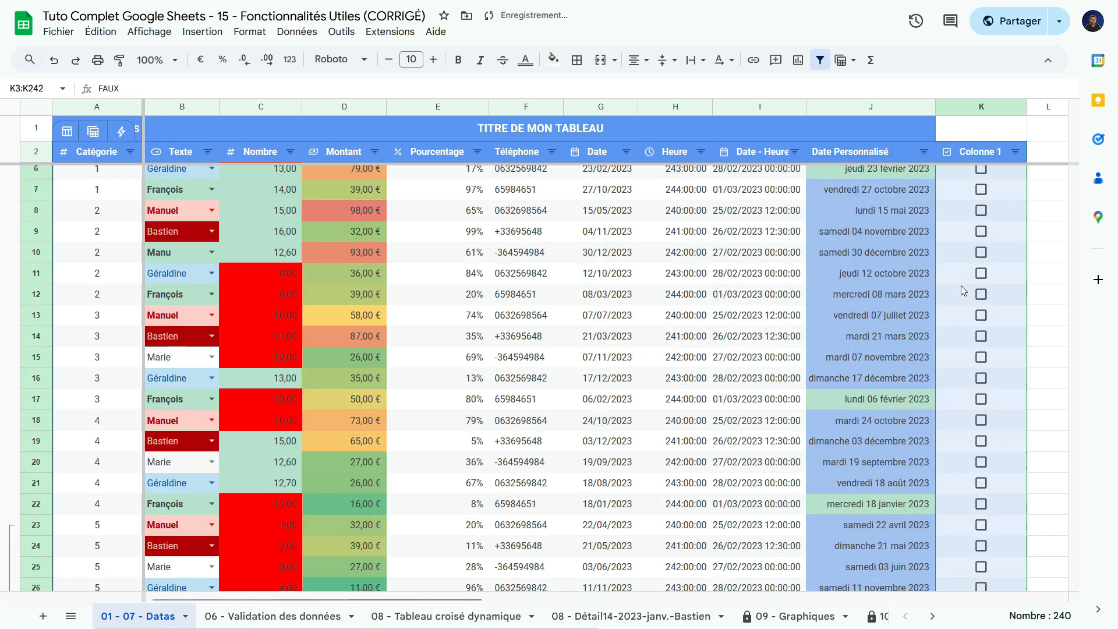
scroll(961, 285, down, 20)
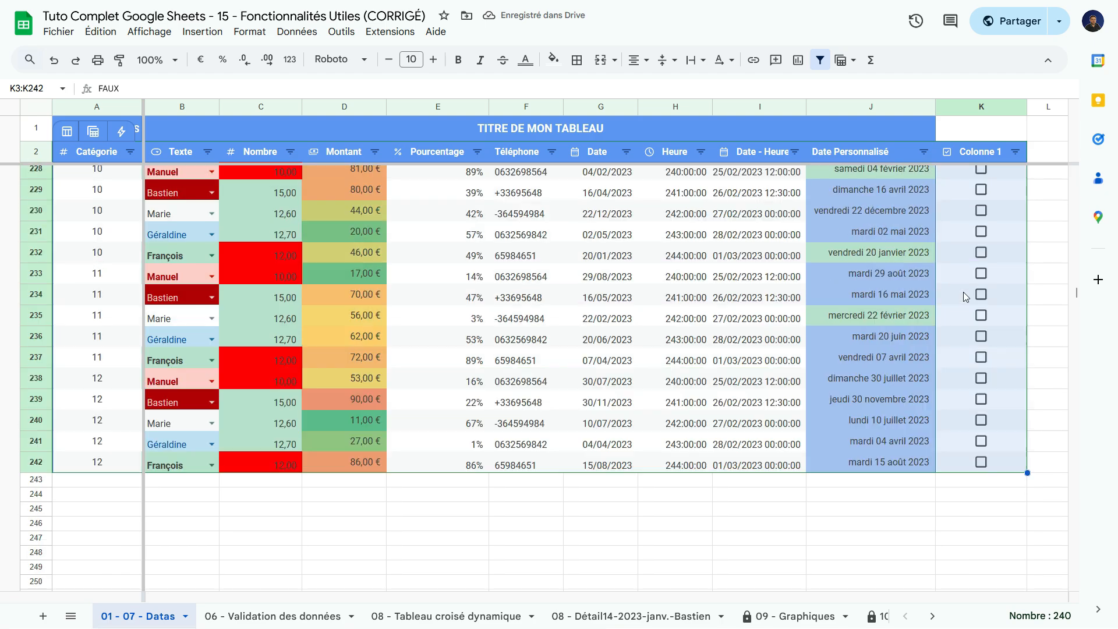
scroll(956, 341, up, 20)
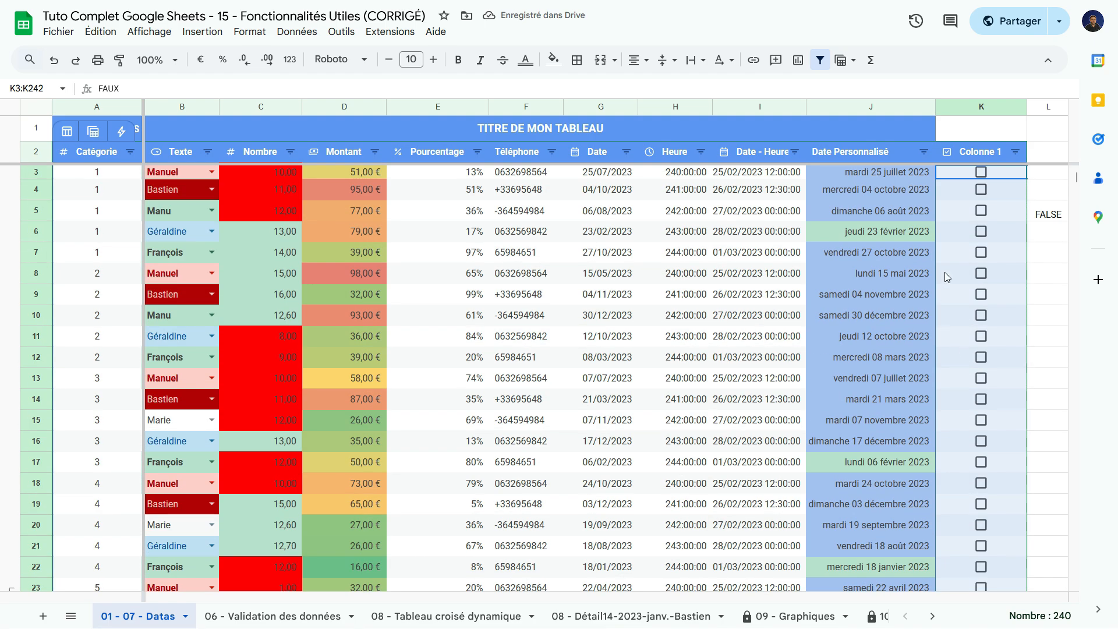
- Tick the new column's checkboxes in rows 4 to 7 and rows 66 to 68
click(945, 272)
click(982, 190)
click(981, 210)
click(981, 232)
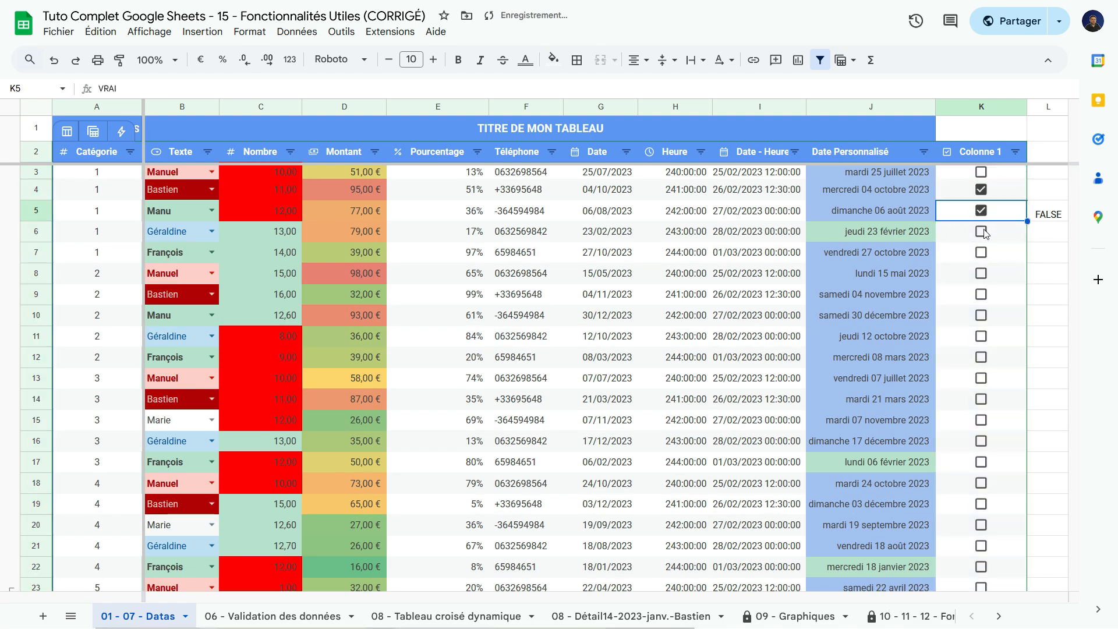
click(982, 260)
scroll(973, 298, down, 17)
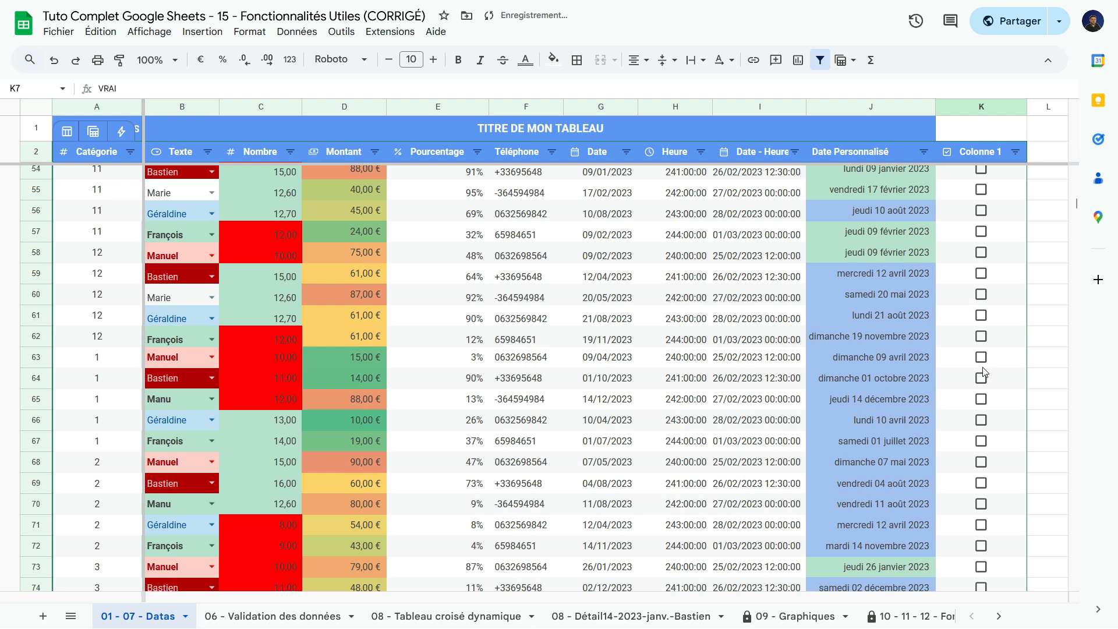
click(983, 366)
double_click(985, 400)
click(987, 422)
scroll(988, 422, up, 18)
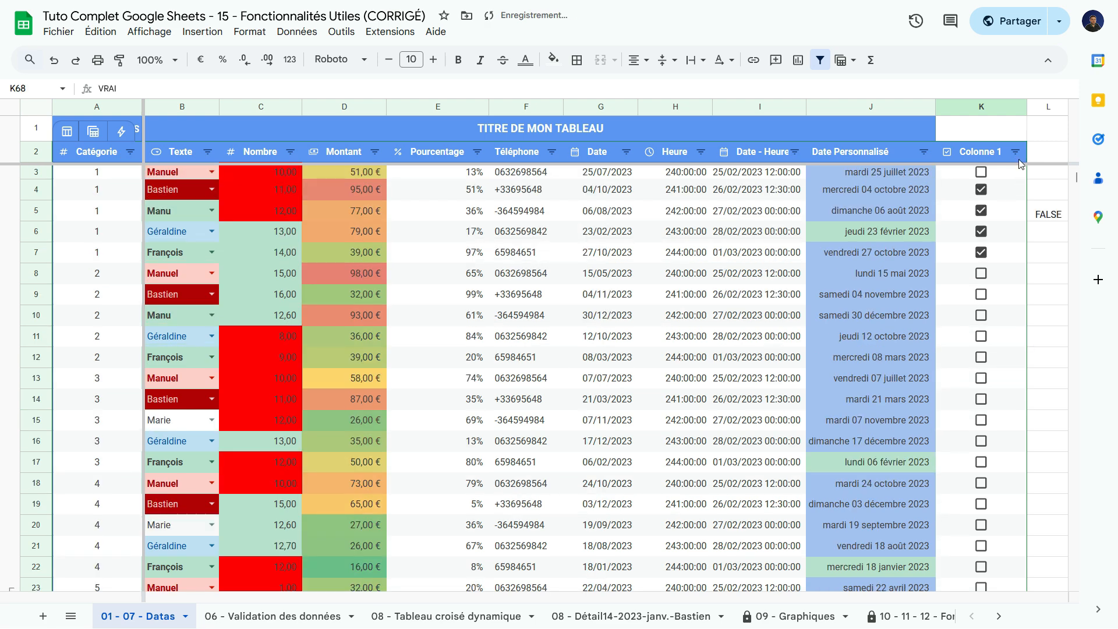
- Group the table's rows by the new checkbox column and look over both groups
click(1017, 153)
click(895, 174)
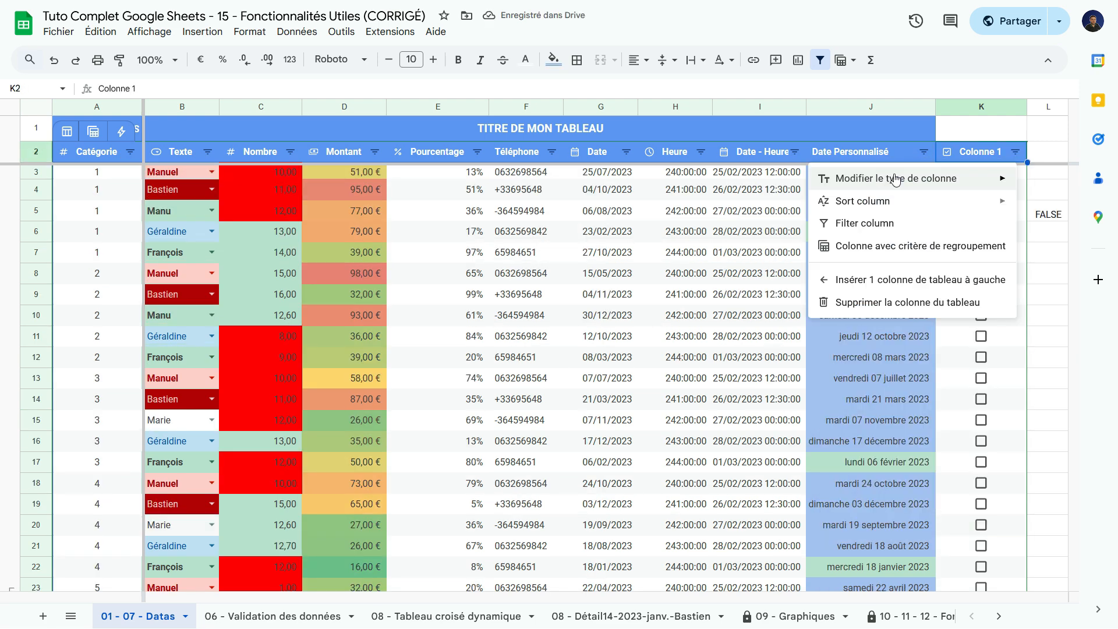
click(868, 246)
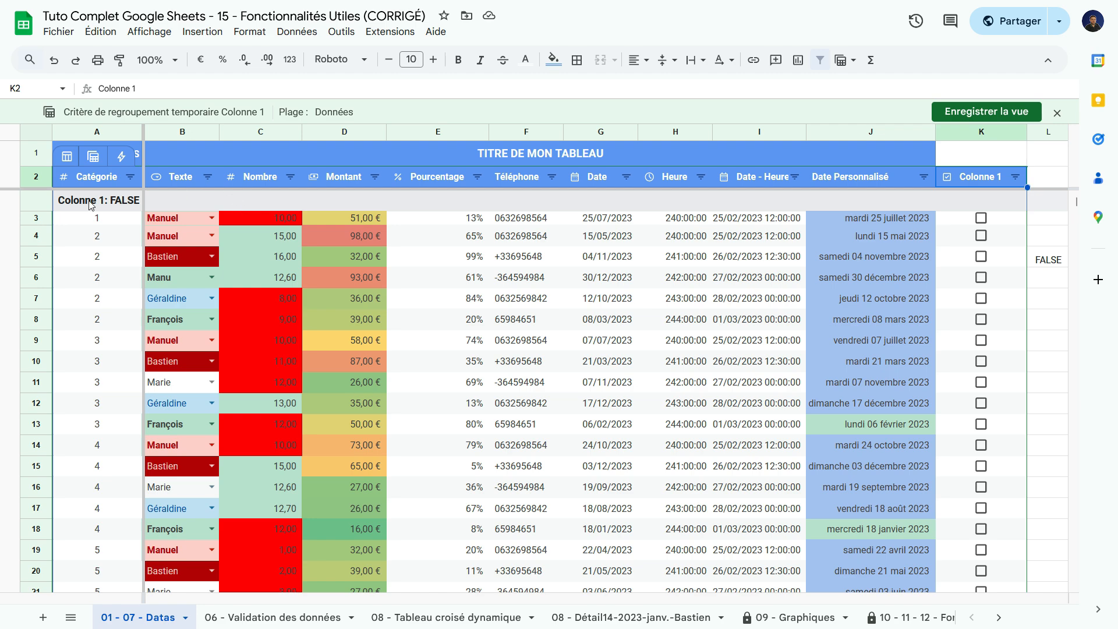
scroll(186, 216, down, 20)
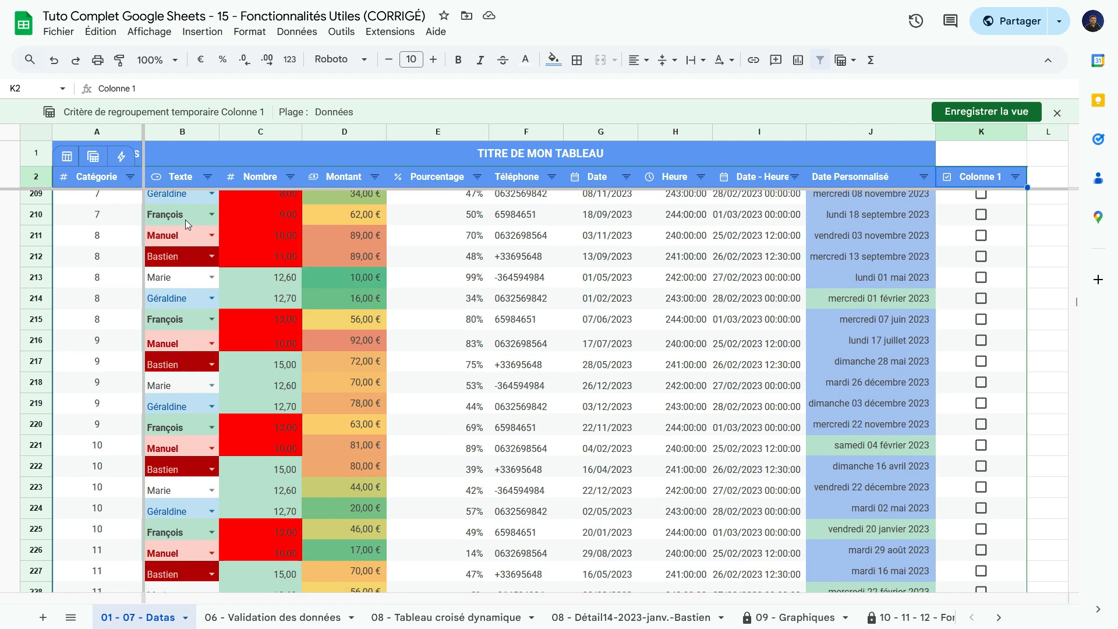
scroll(189, 226, up, 20)
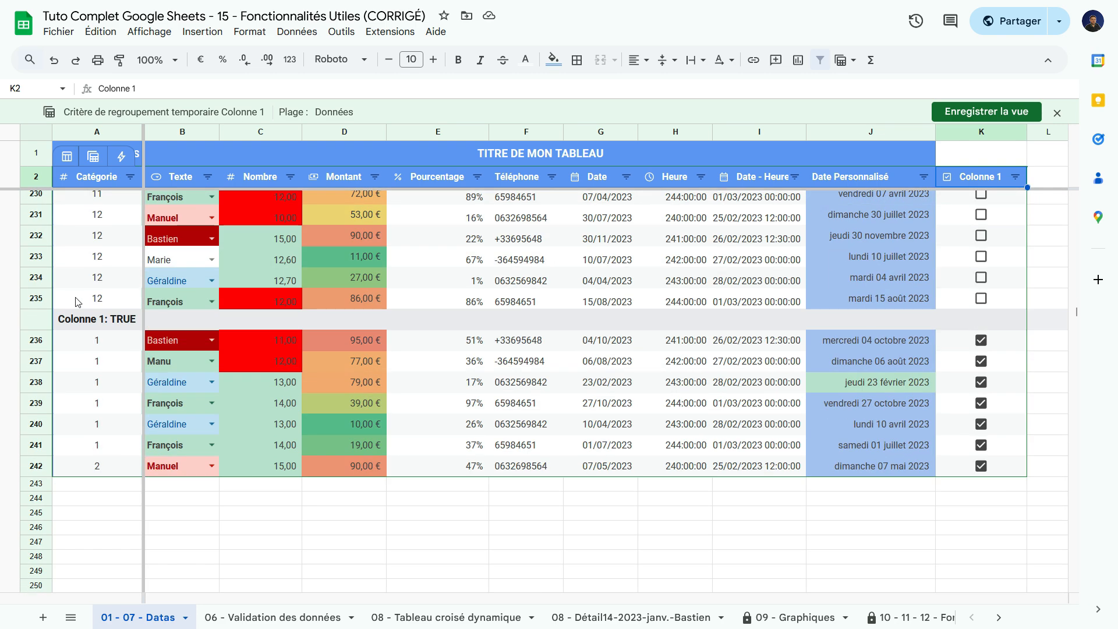
- Rename the checkbox column's header to Coche
double_click(991, 177)
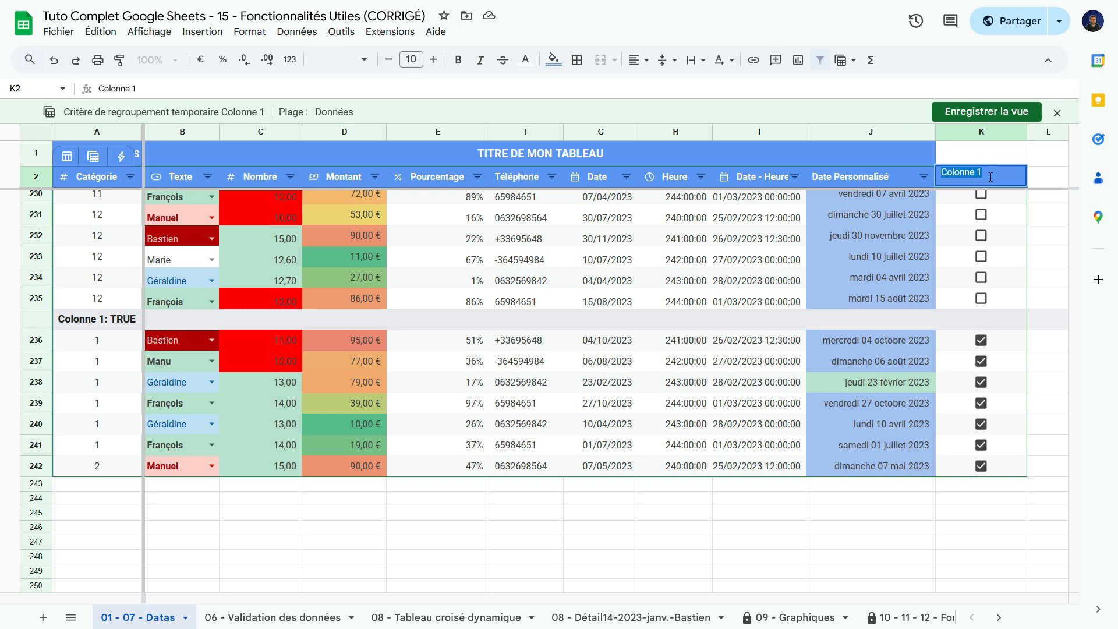
text(Coche)
key(Return)
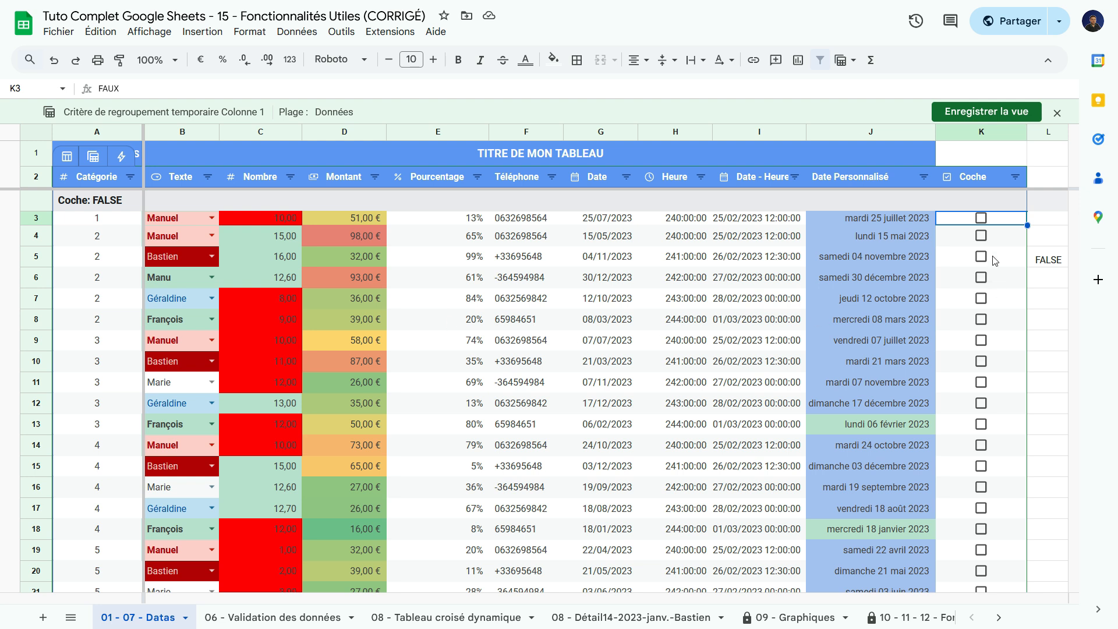
- Tick the Coche boxes in rows 6, 7 and 8 of the grouped view and refresh the grouping
click(982, 300)
click(982, 278)
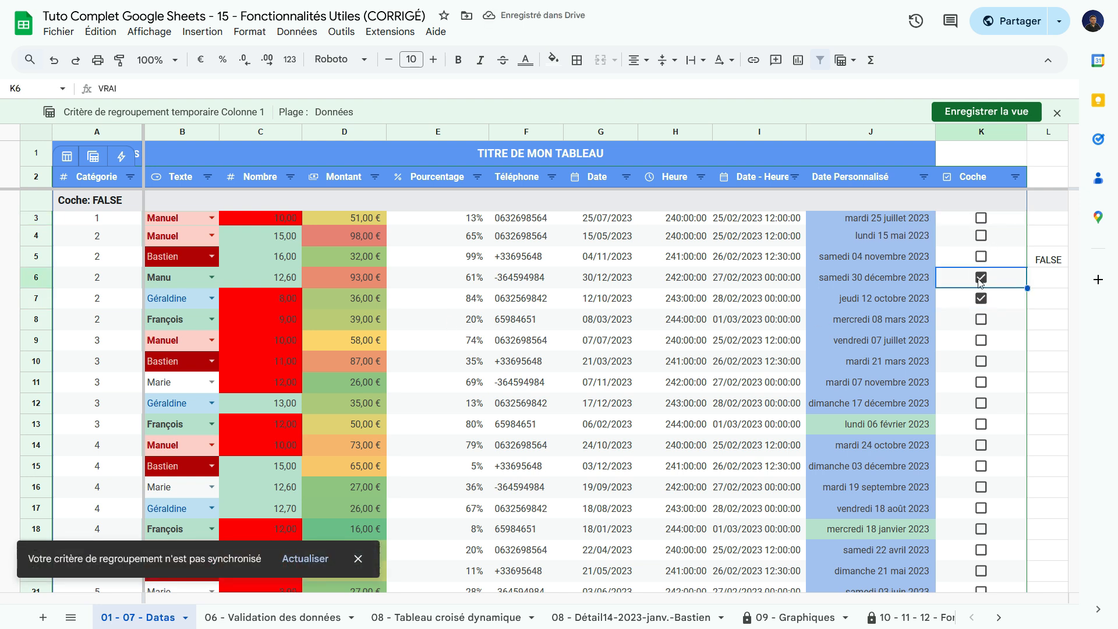
click(981, 319)
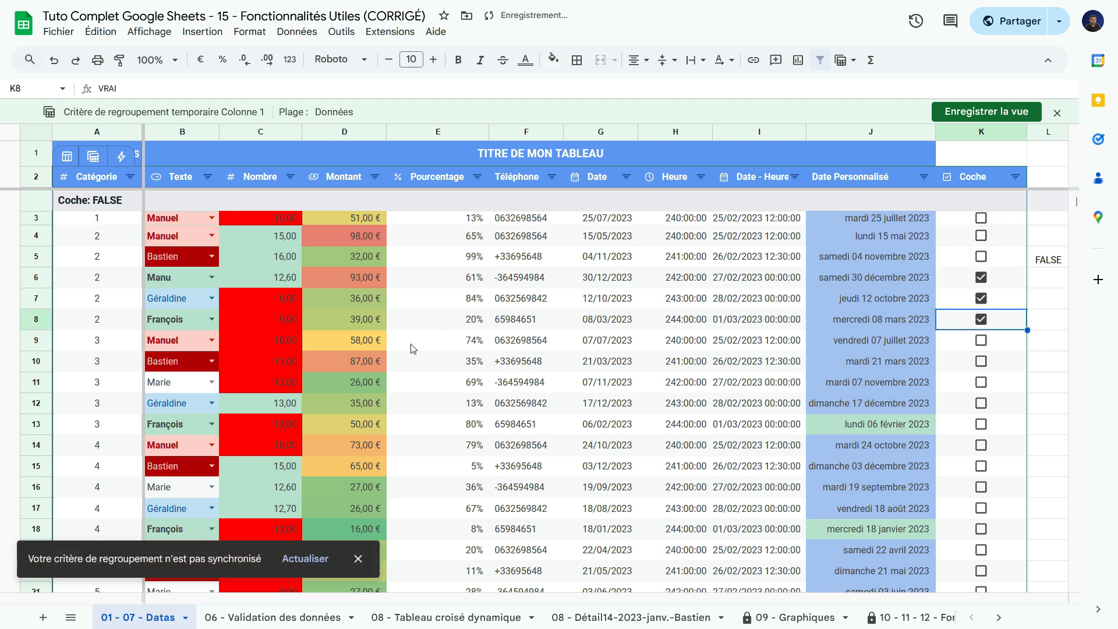
click(297, 560)
scroll(534, 420, down, 15)
scroll(535, 421, up, 15)
- Save the temporary grouping as a view named Grouper par Coche, and close that view
click(217, 111)
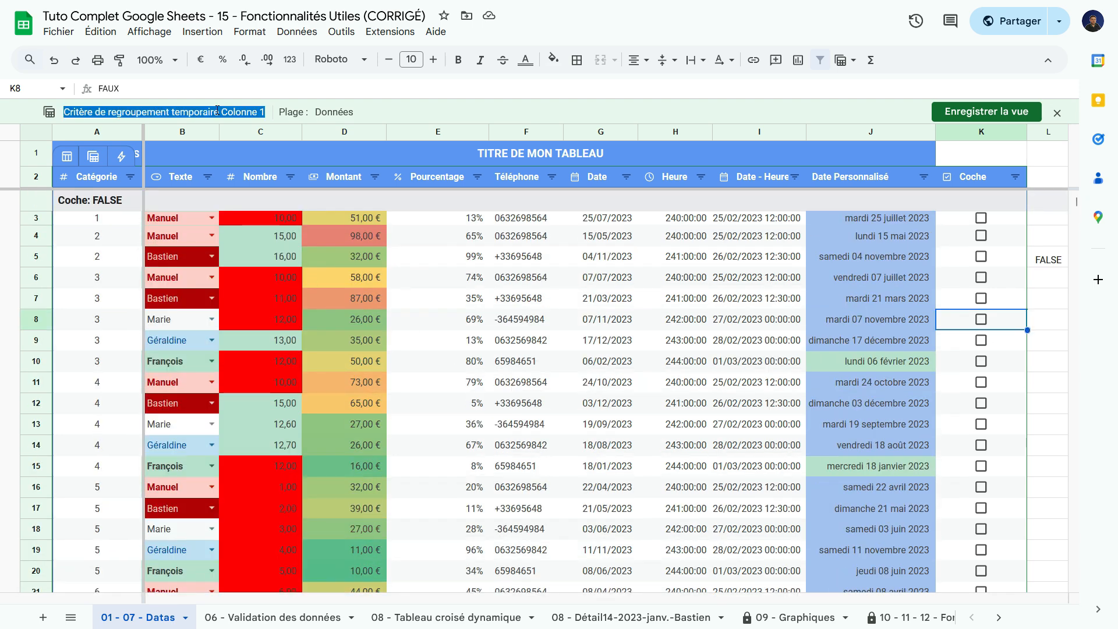
click(987, 111)
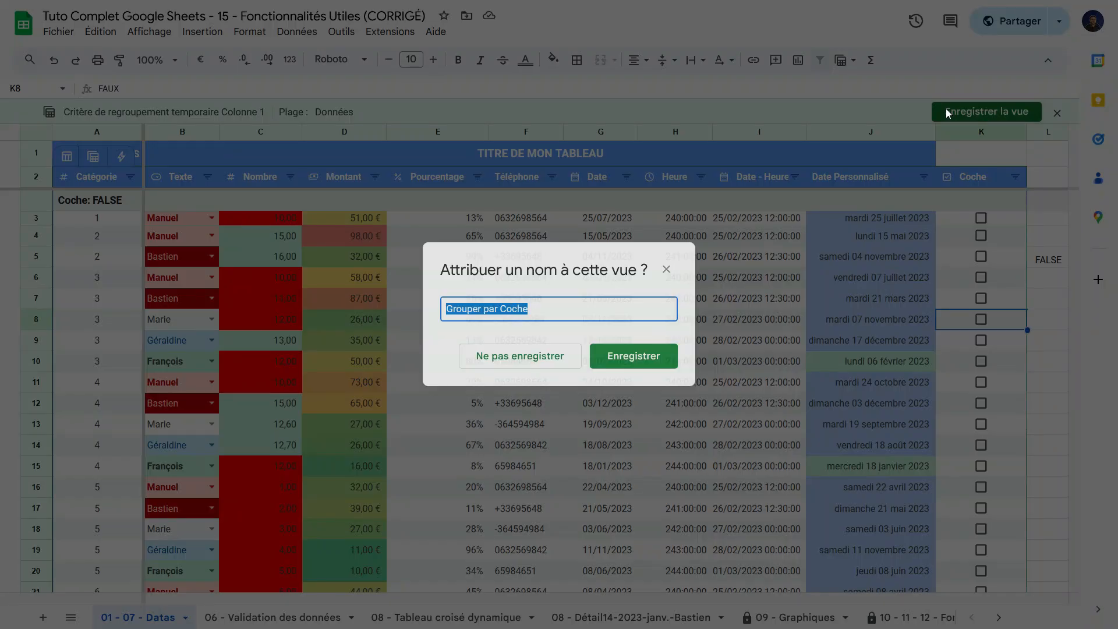
double_click(569, 306)
click(569, 305)
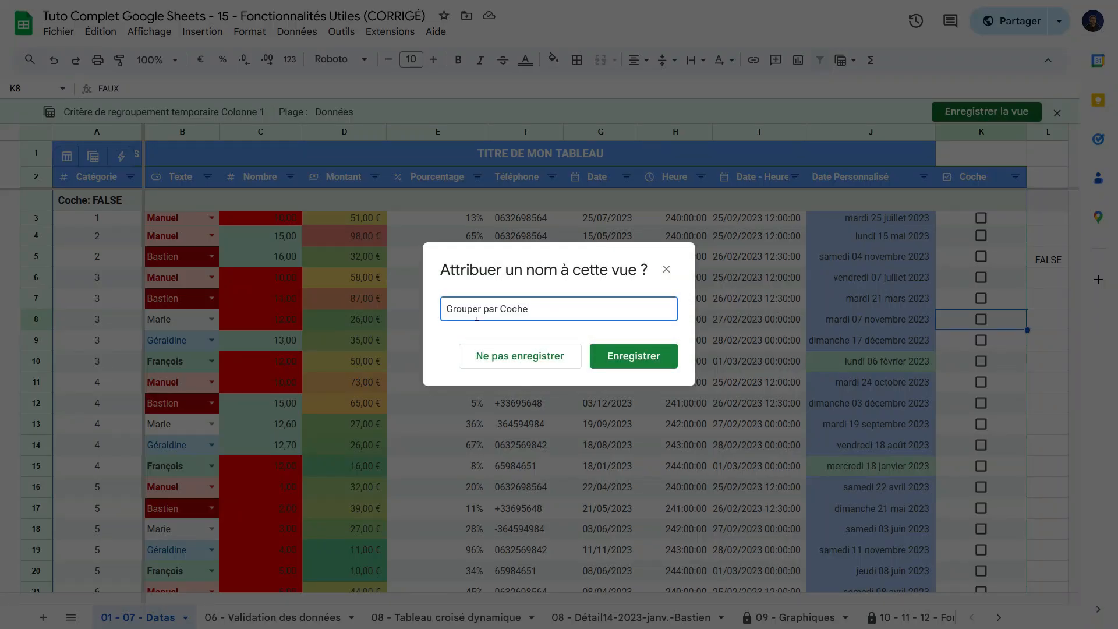
click(643, 358)
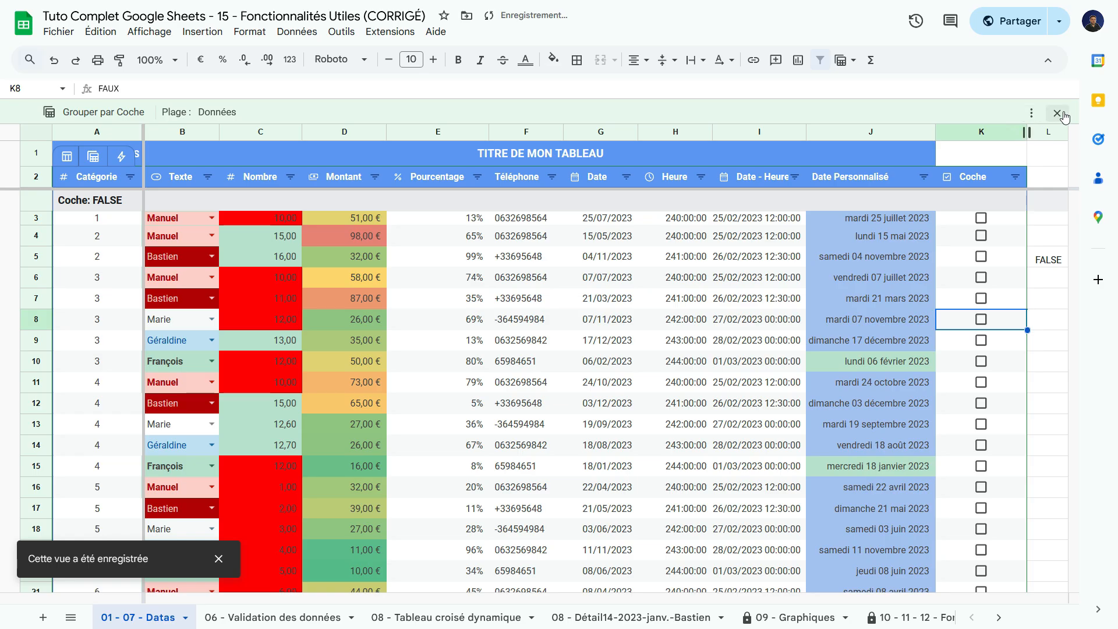
click(1058, 113)
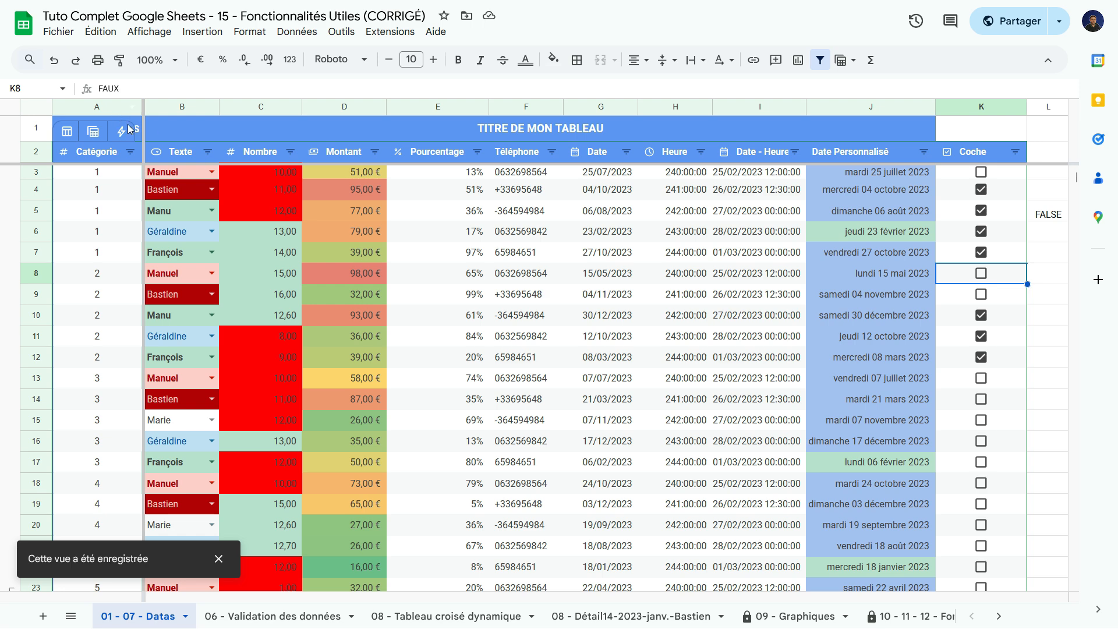
- Apply the saved view Grouper par Coche from the table's views and look through its grouped rows
click(93, 131)
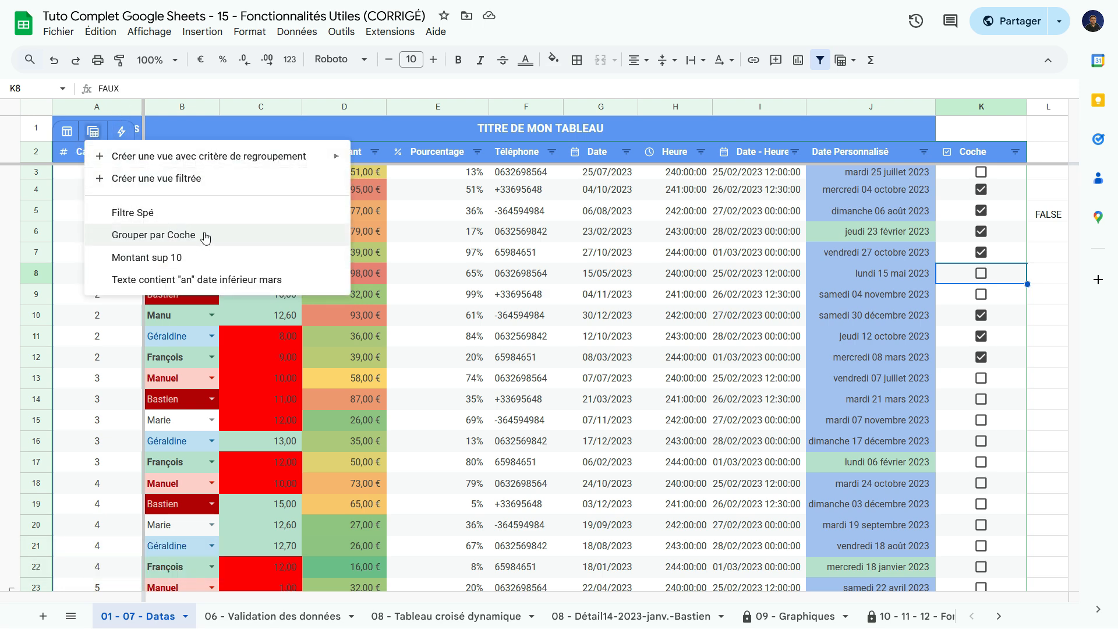
click(187, 235)
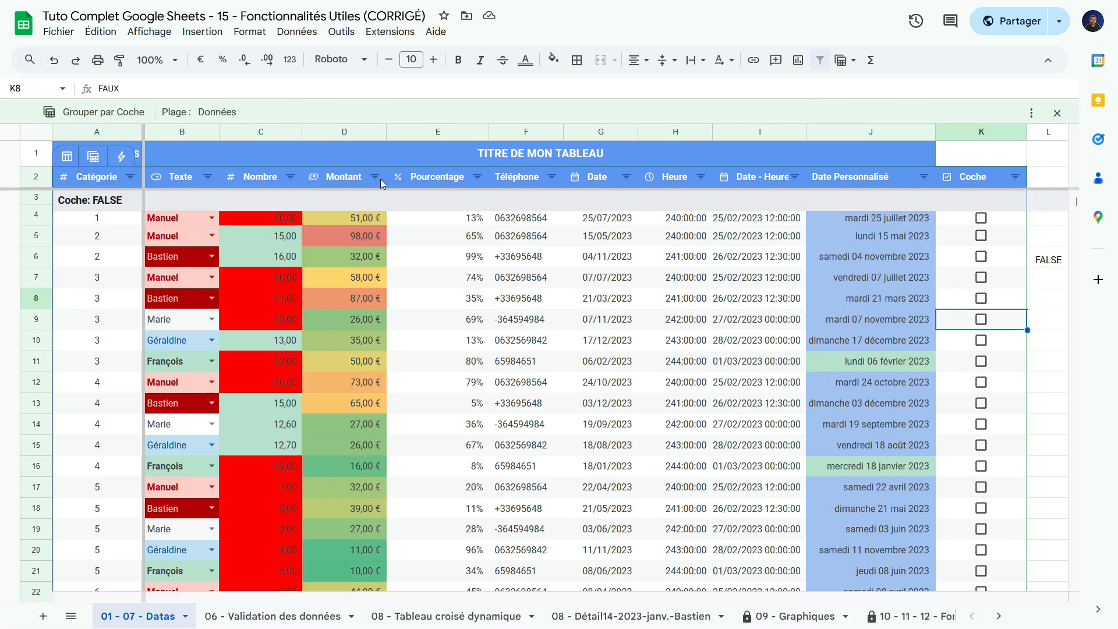
scroll(461, 338, down, 10)
scroll(461, 338, up, 10)
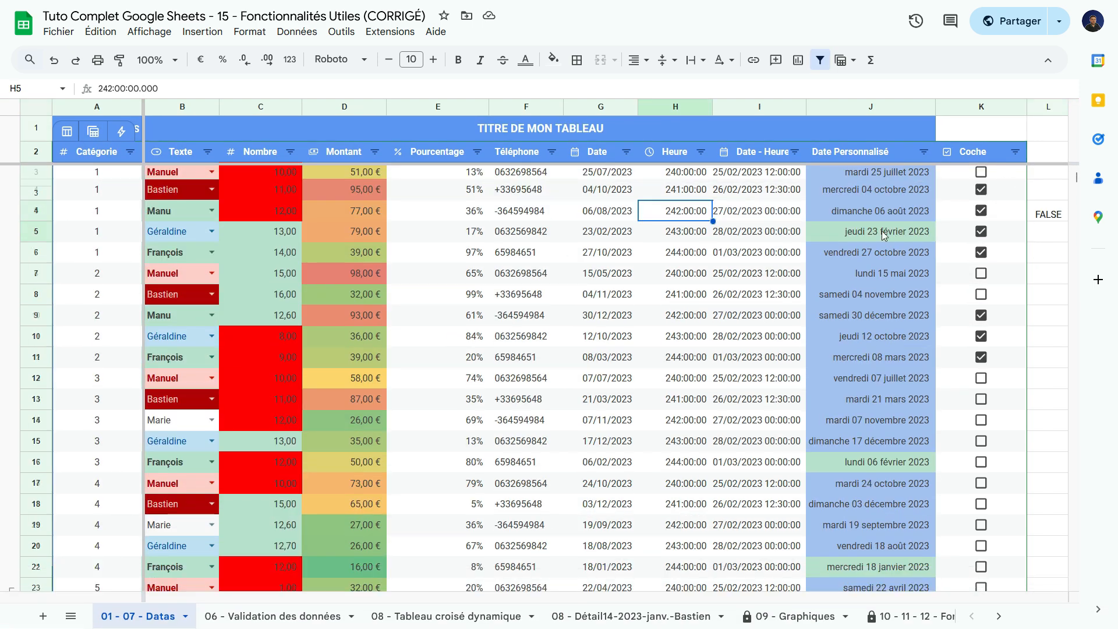
- Filter the Date Personnalisé column by the fill colour #B7E1CD
click(925, 151)
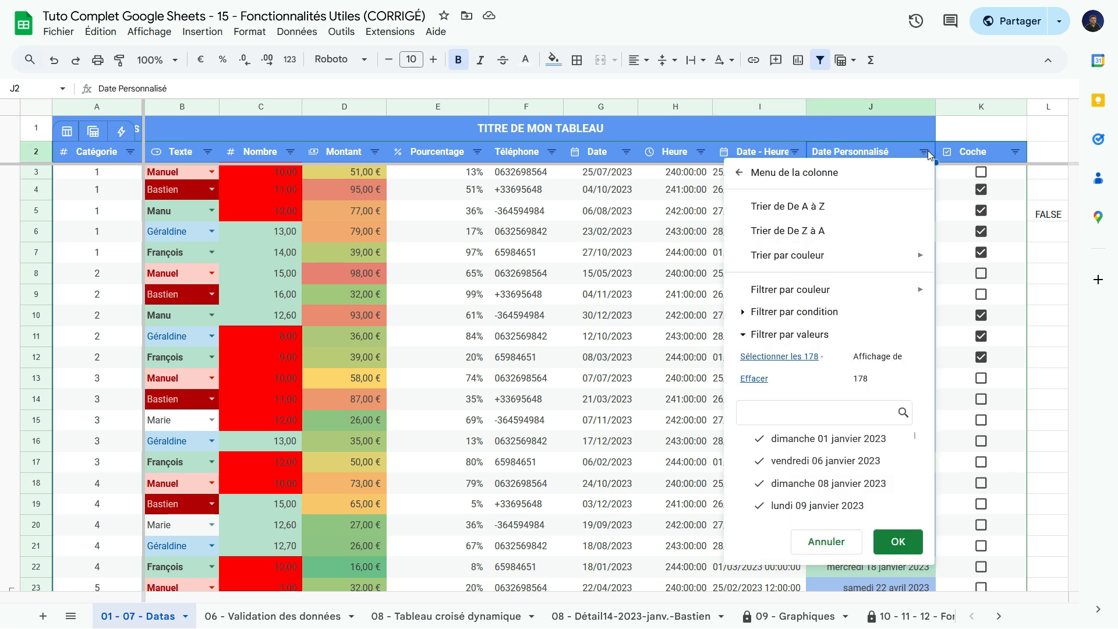
mouse_move(809, 291)
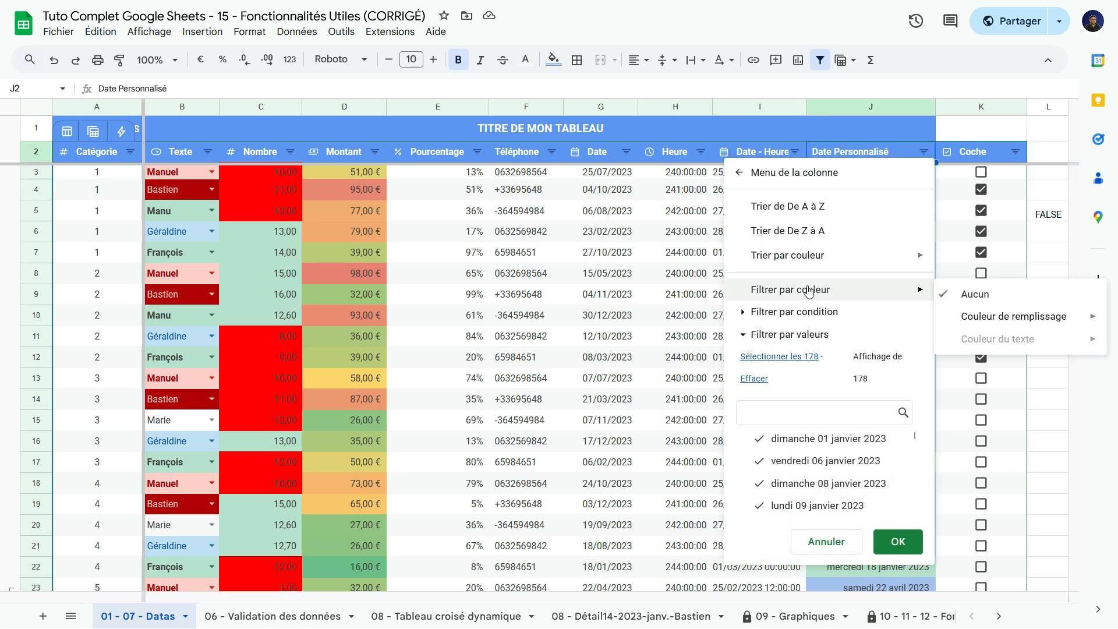
mouse_move(986, 324)
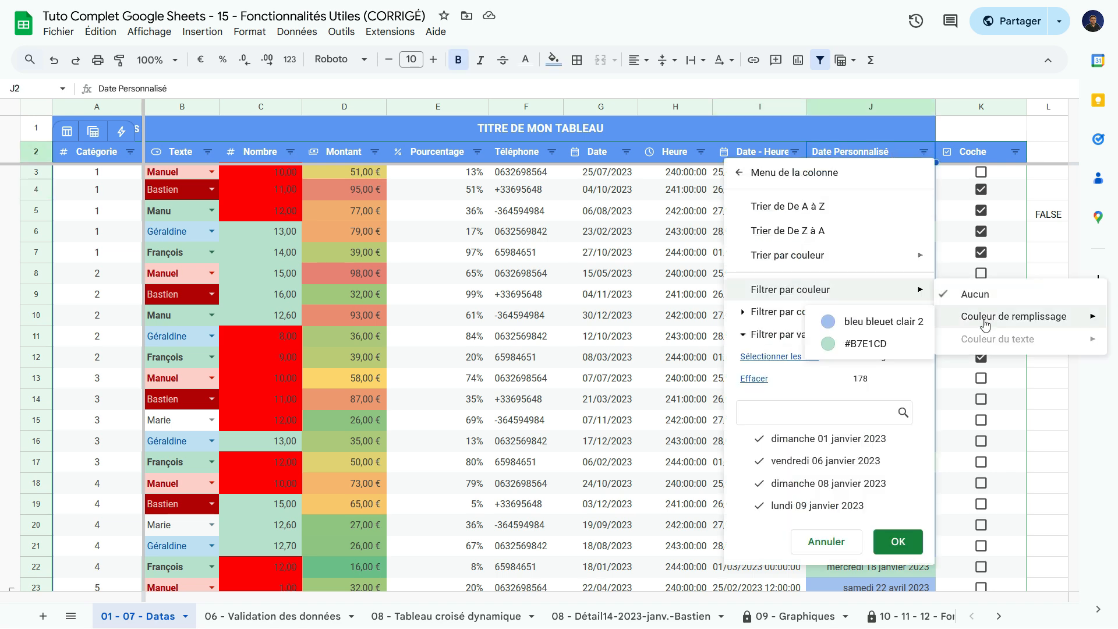
click(856, 343)
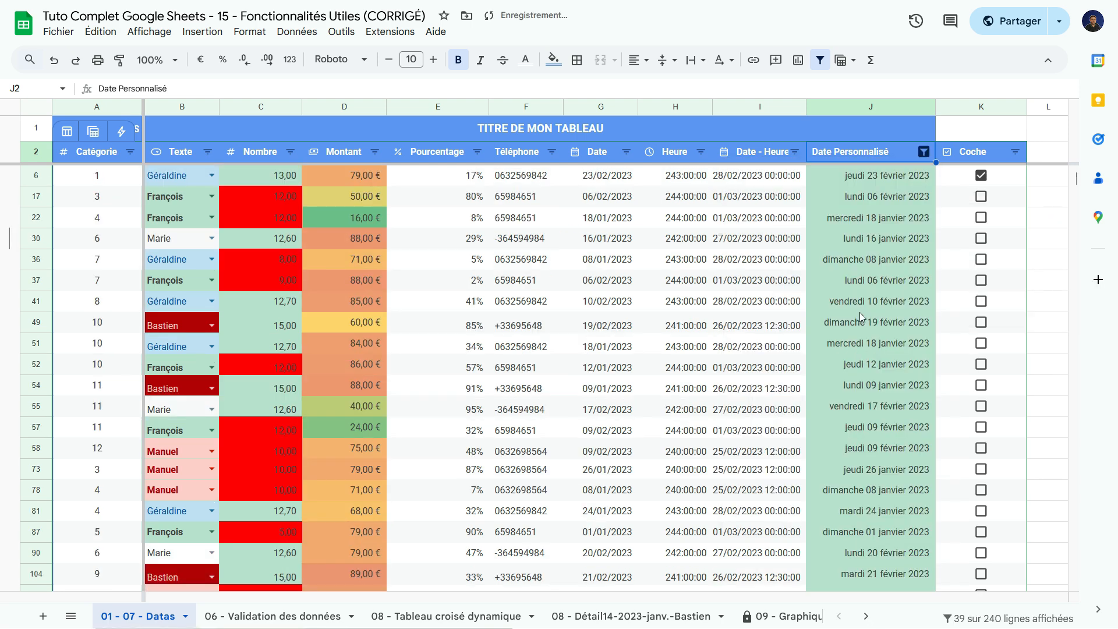
- Review the conditional formatting rules that colour the Date Personnalisé column, and close them
click(862, 262)
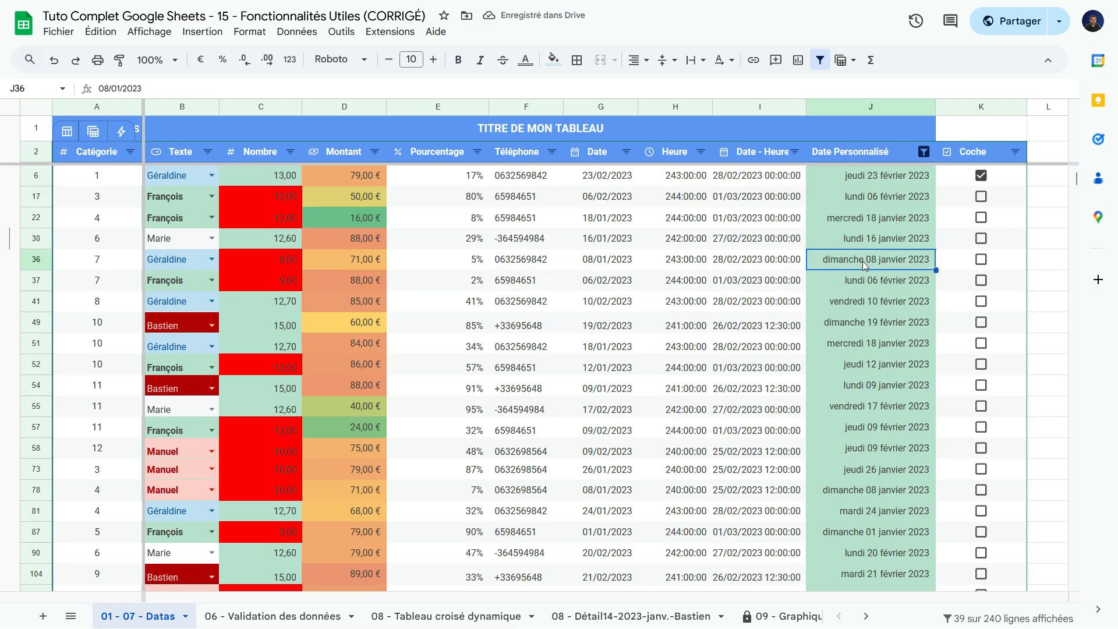
click(297, 31)
mouse_move(249, 32)
click(311, 300)
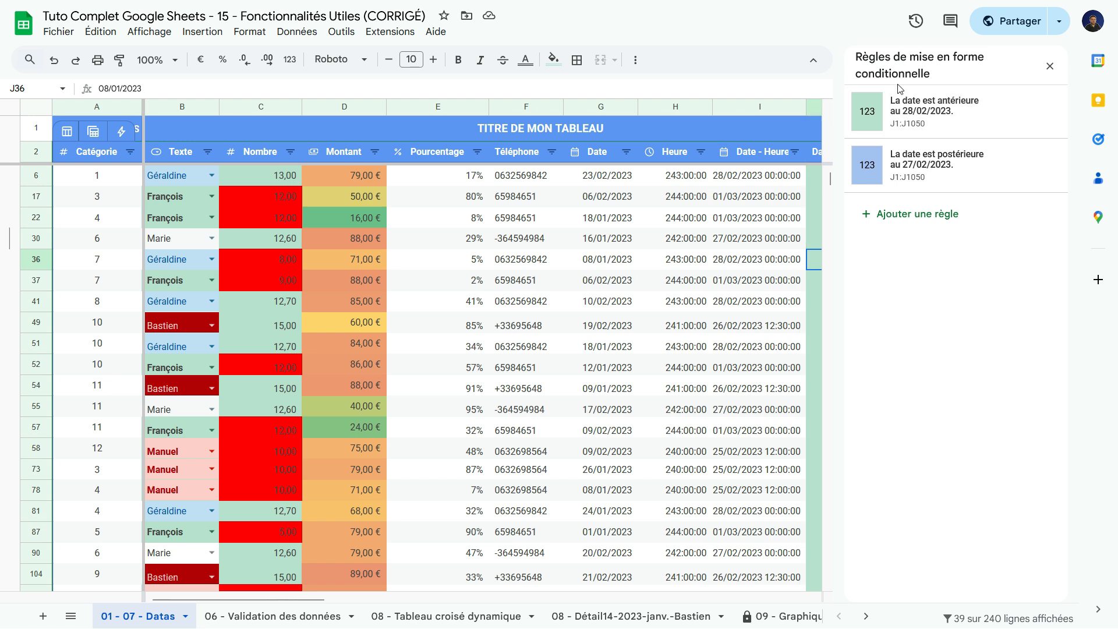
click(1050, 66)
- Clear the fill colour filter from the Date Personnalisé column so all table rows are included
click(924, 151)
mouse_move(885, 291)
mouse_move(999, 317)
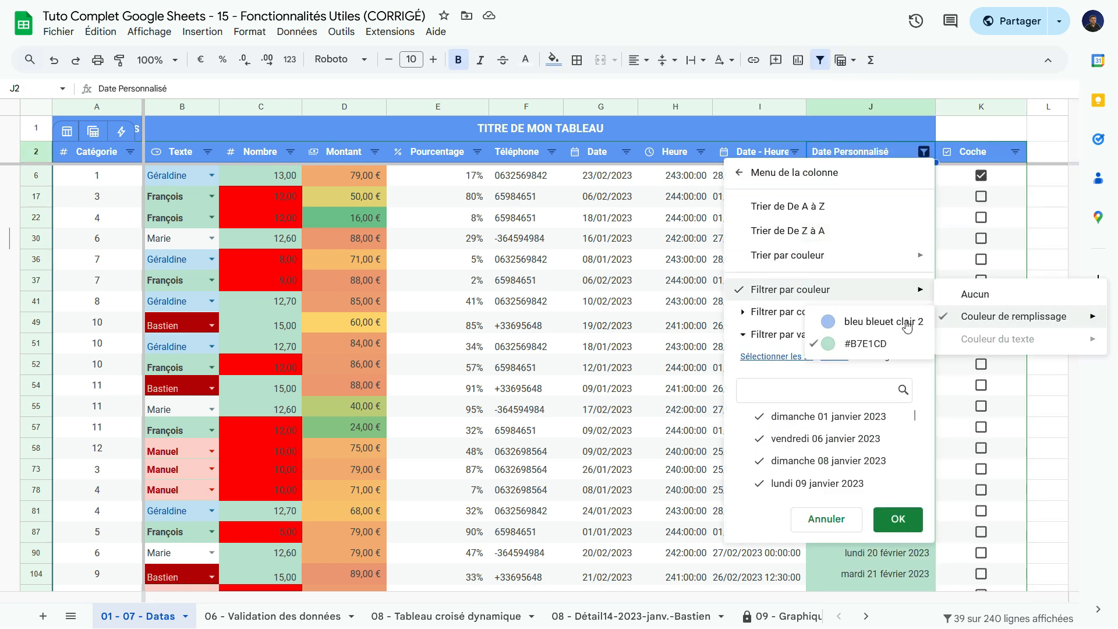
click(532, 352)
click(516, 326)
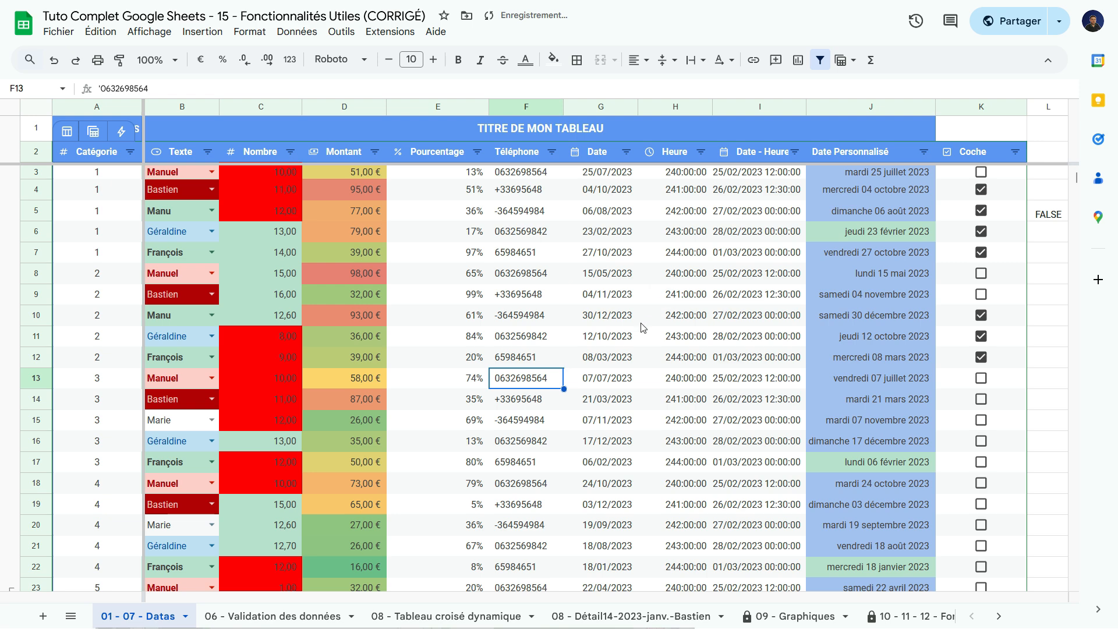
- Examine the Texte column's dropdown options and their colours in the data validation rules, and close the rules
click(189, 233)
click(181, 212)
click(298, 32)
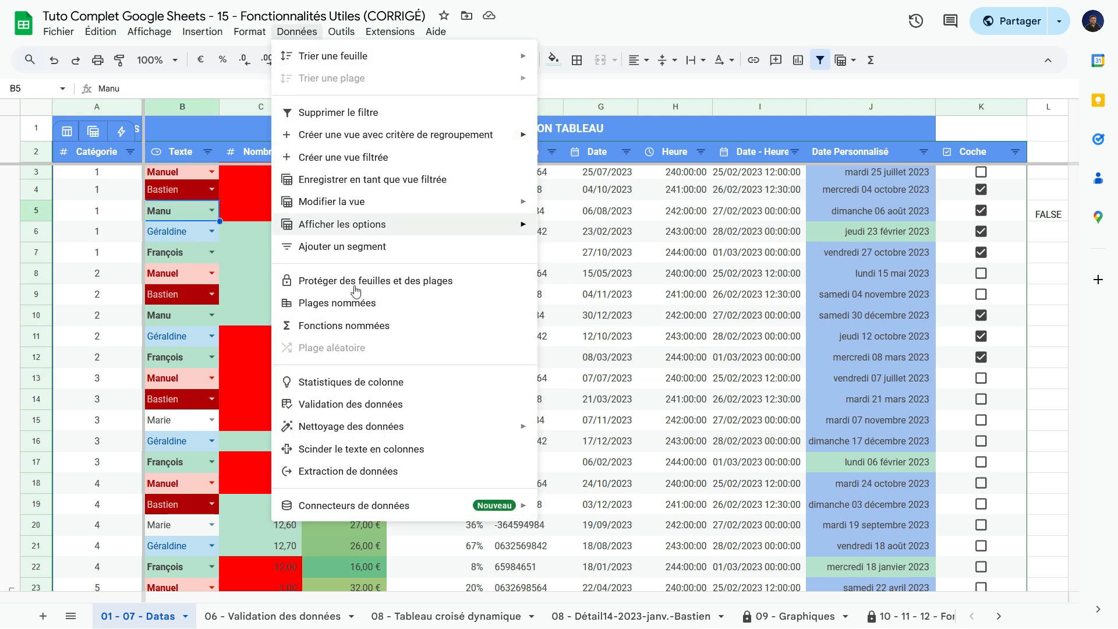
click(351, 404)
click(187, 190)
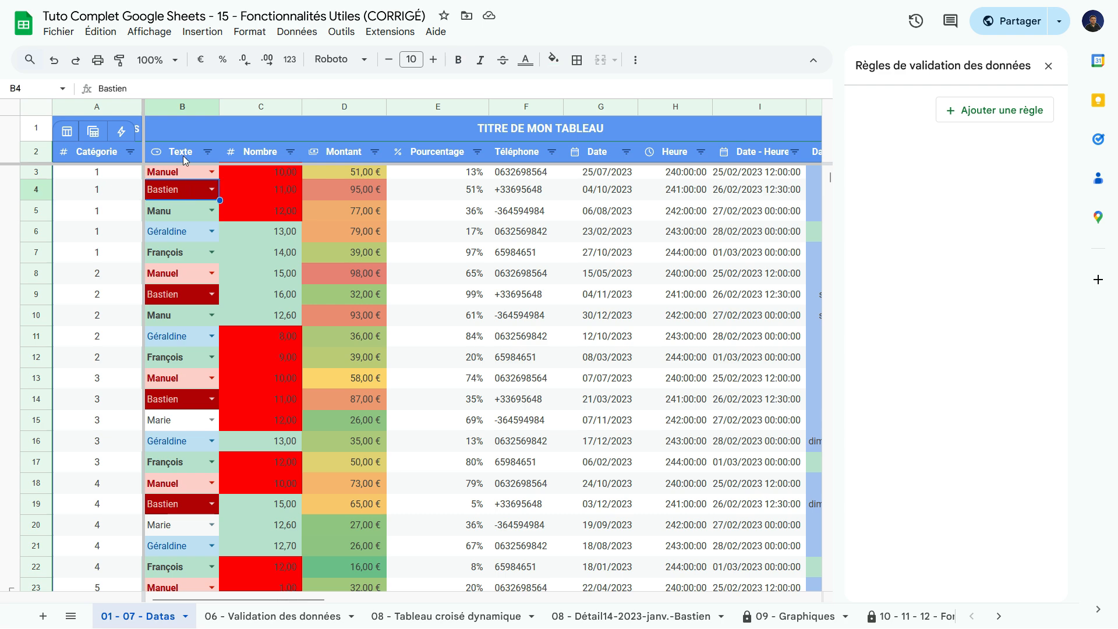
click(90, 176)
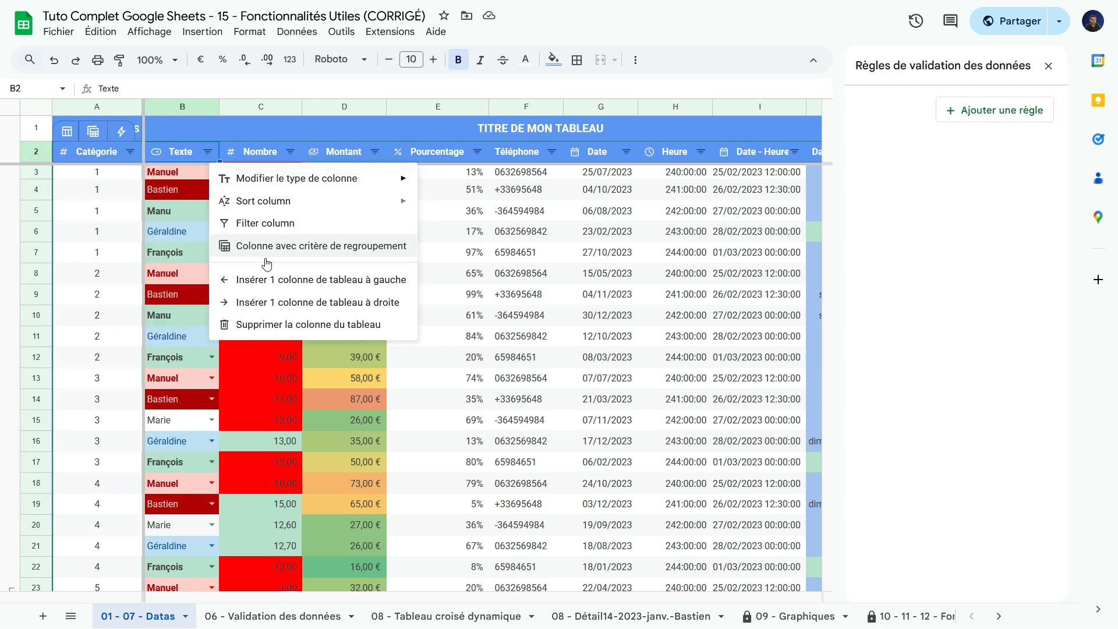
mouse_move(333, 186)
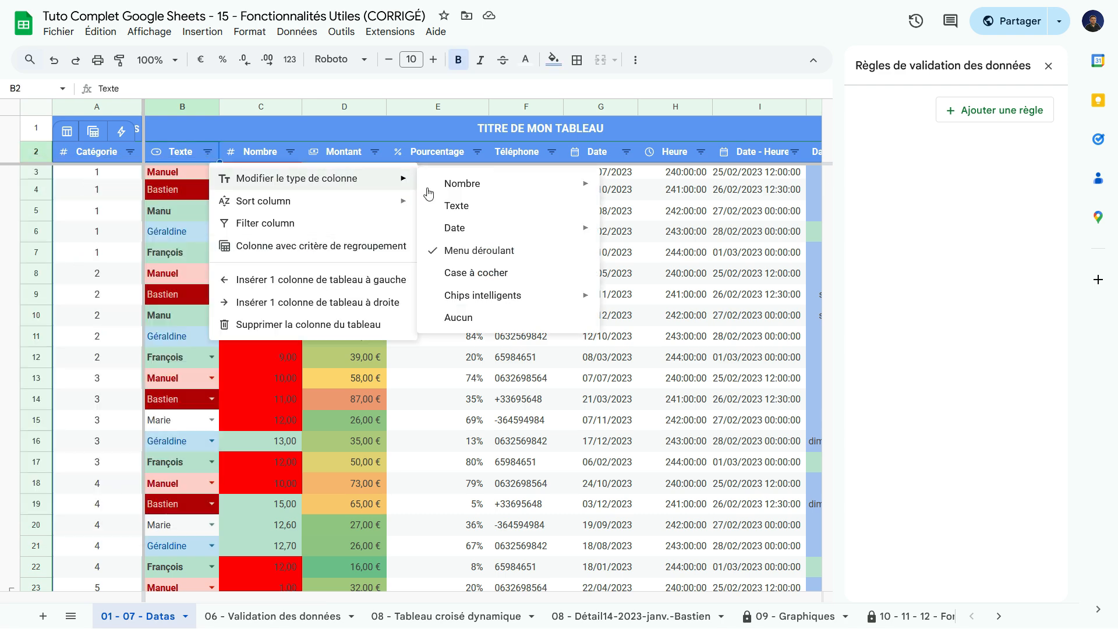
click(491, 254)
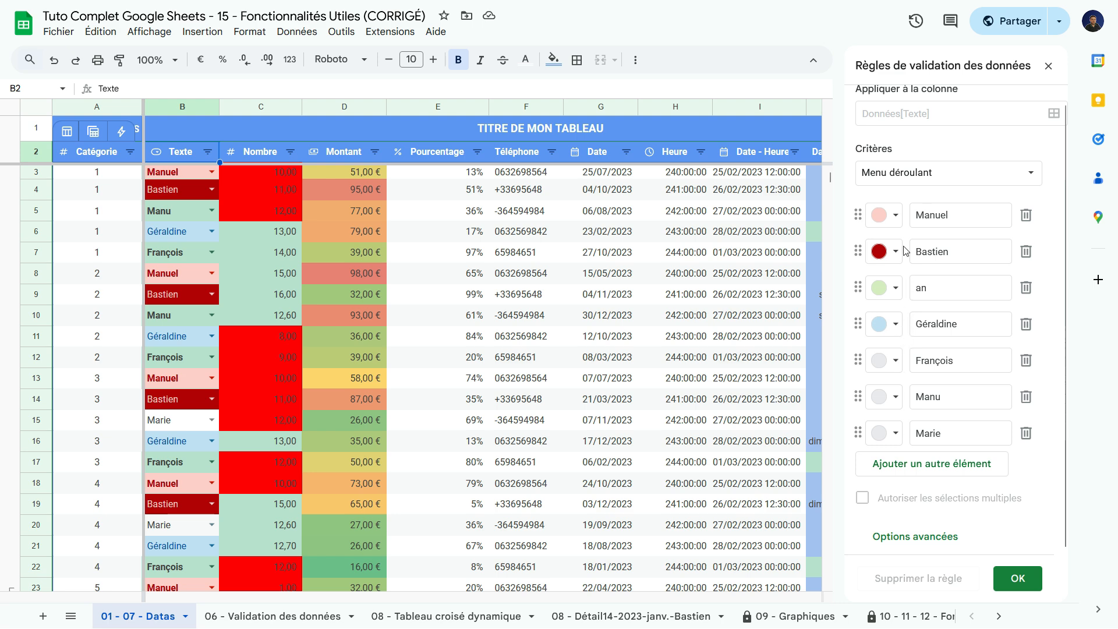
click(895, 251)
click(936, 215)
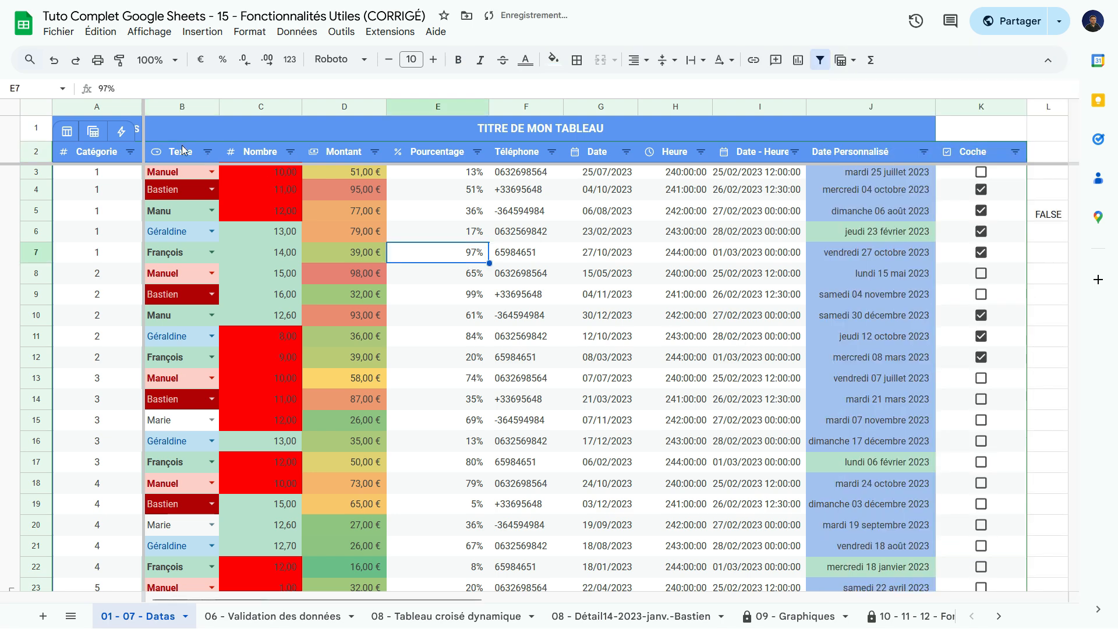
- Check which fill colours are offered for filtering the Texte column, and leave without applying a filter
click(208, 152)
mouse_move(154, 290)
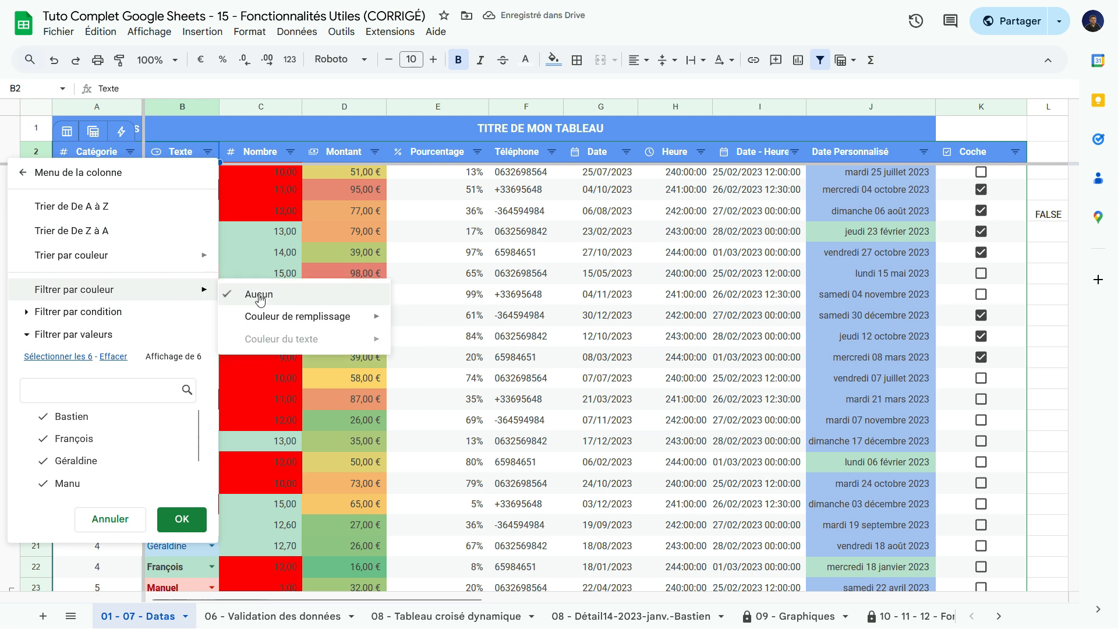
mouse_move(278, 322)
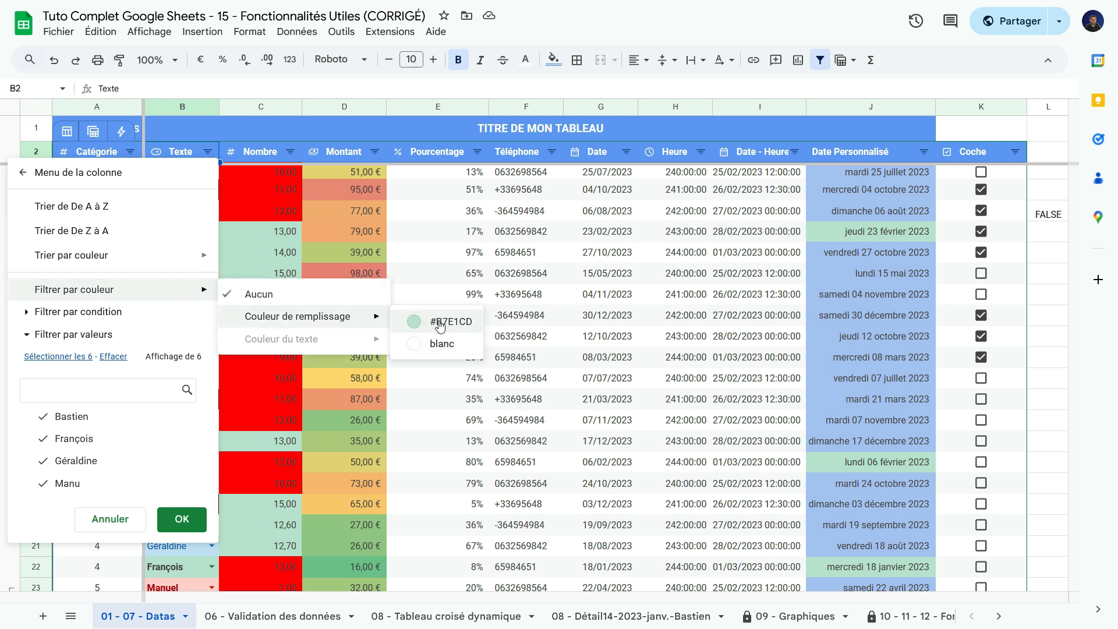
click(412, 373)
click(141, 282)
key(Right)
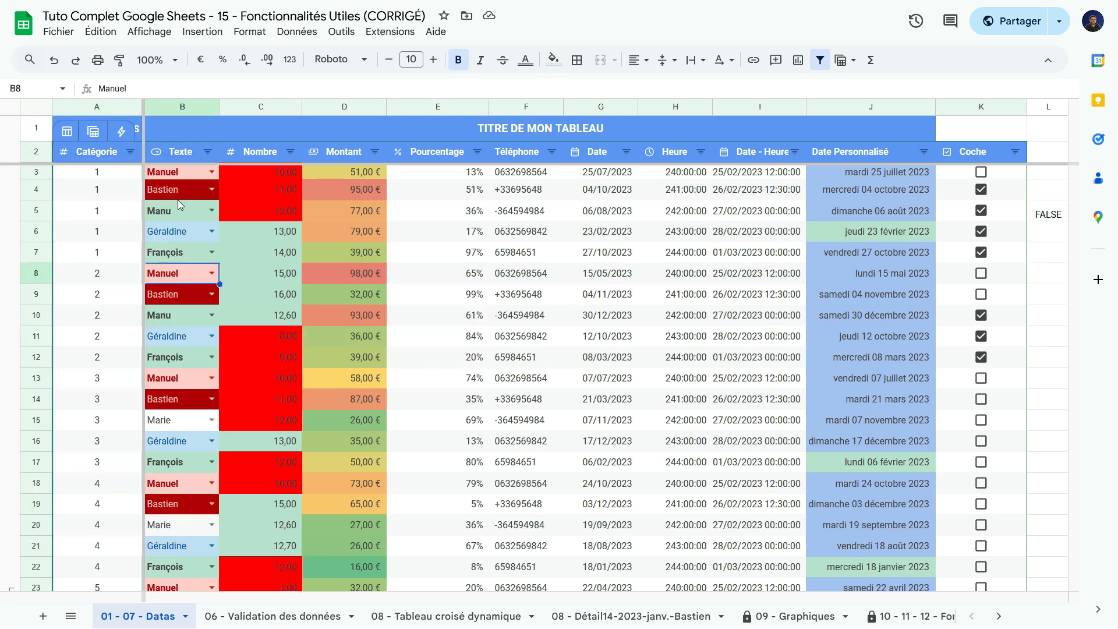
- Look through the fill colours offered for filtering the colour-scaled Montant column
click(374, 211)
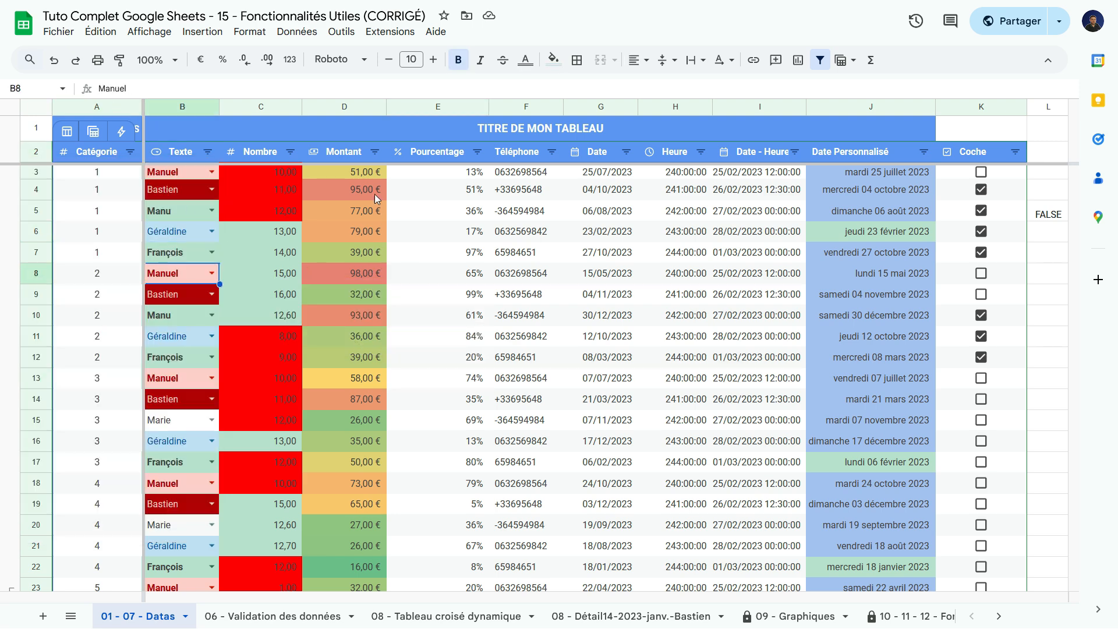
click(374, 151)
mouse_move(367, 289)
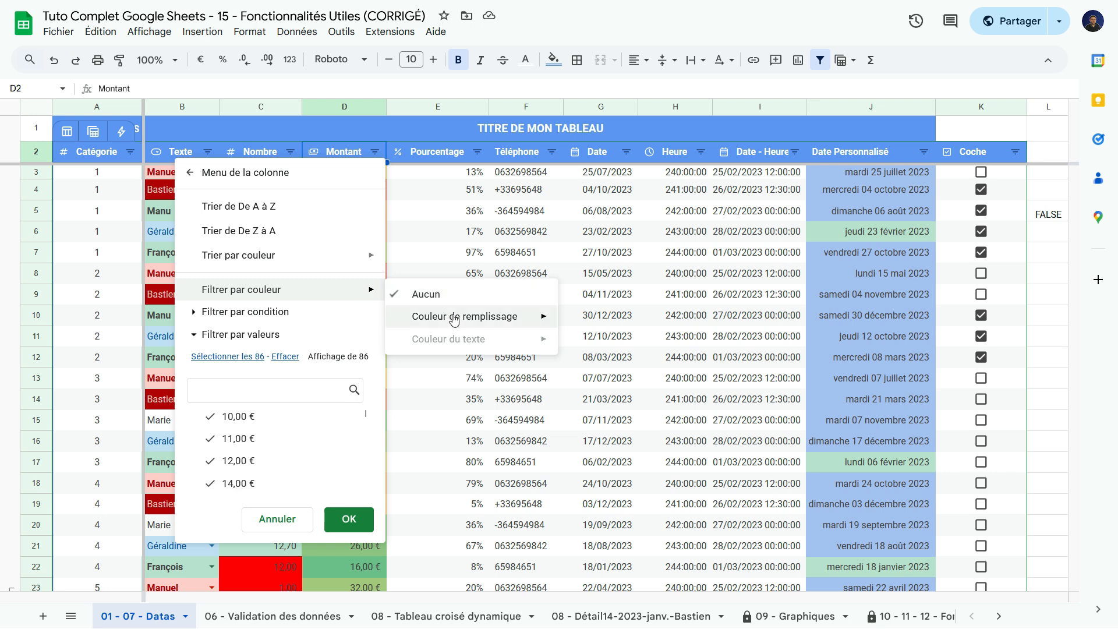
mouse_move(454, 320)
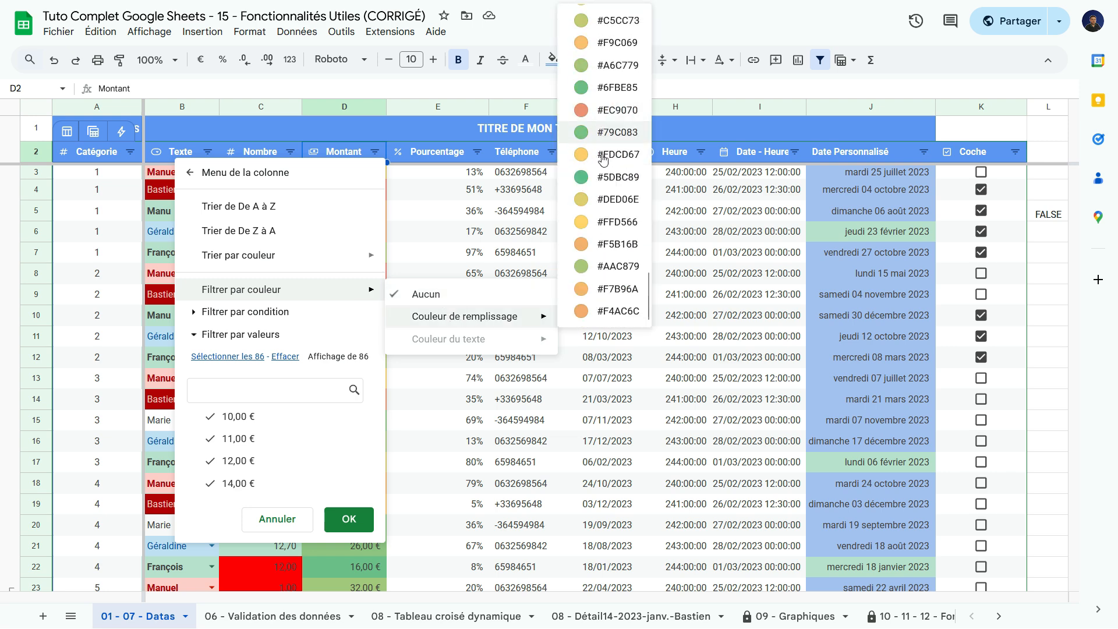
scroll(610, 205, down, 5)
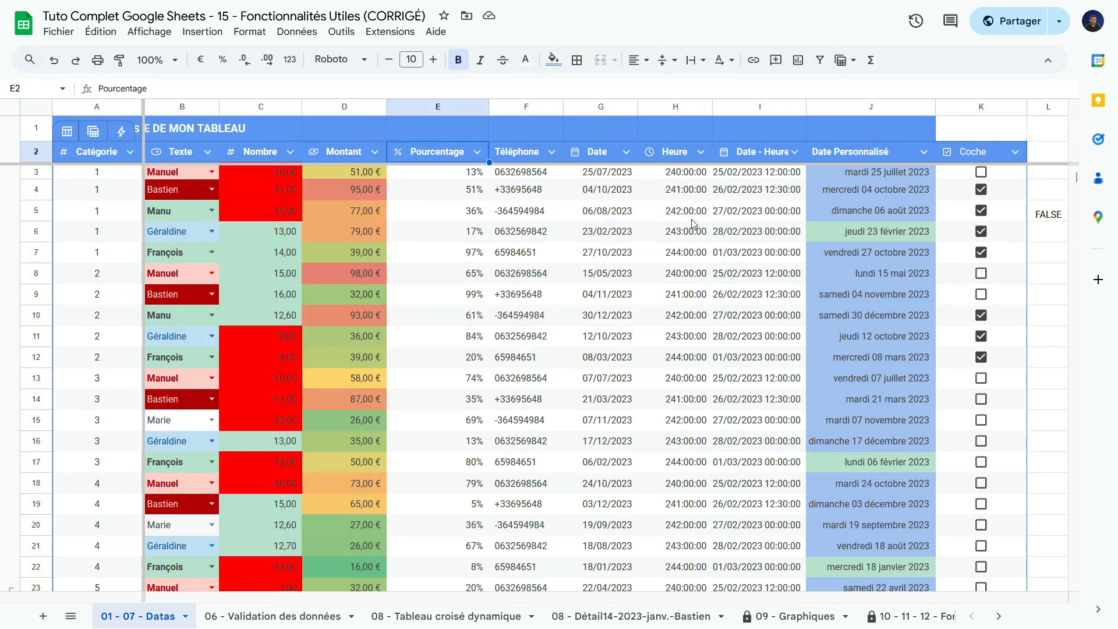
- Turn on the table's filters, open the Pourcentage column's filter options, and turn the filters off again
click(526, 211)
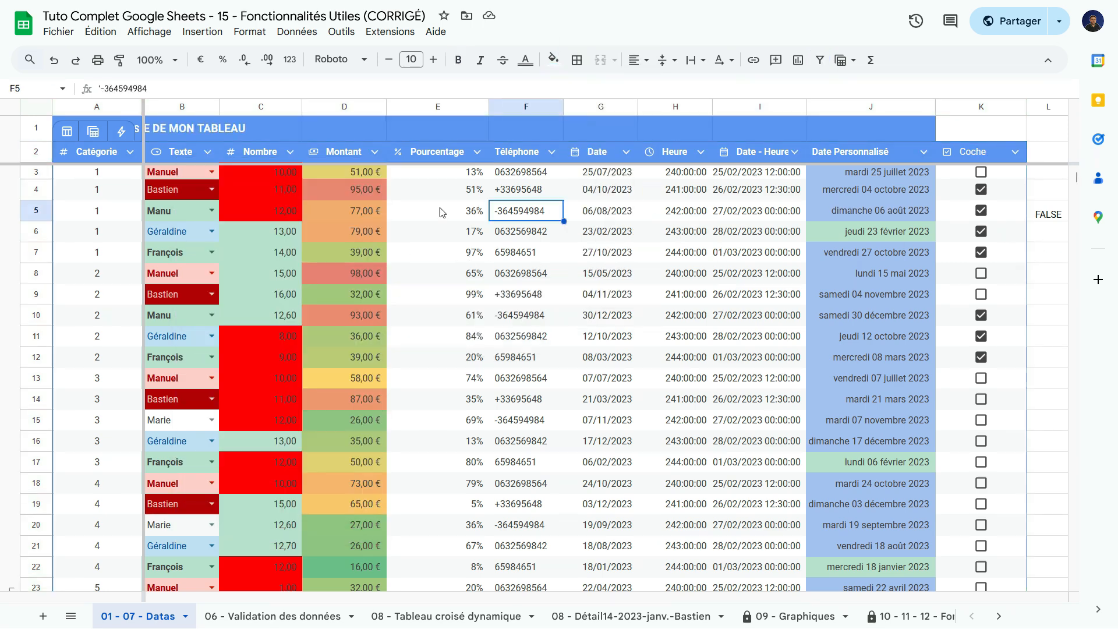
key(Left)
click(453, 154)
click(820, 60)
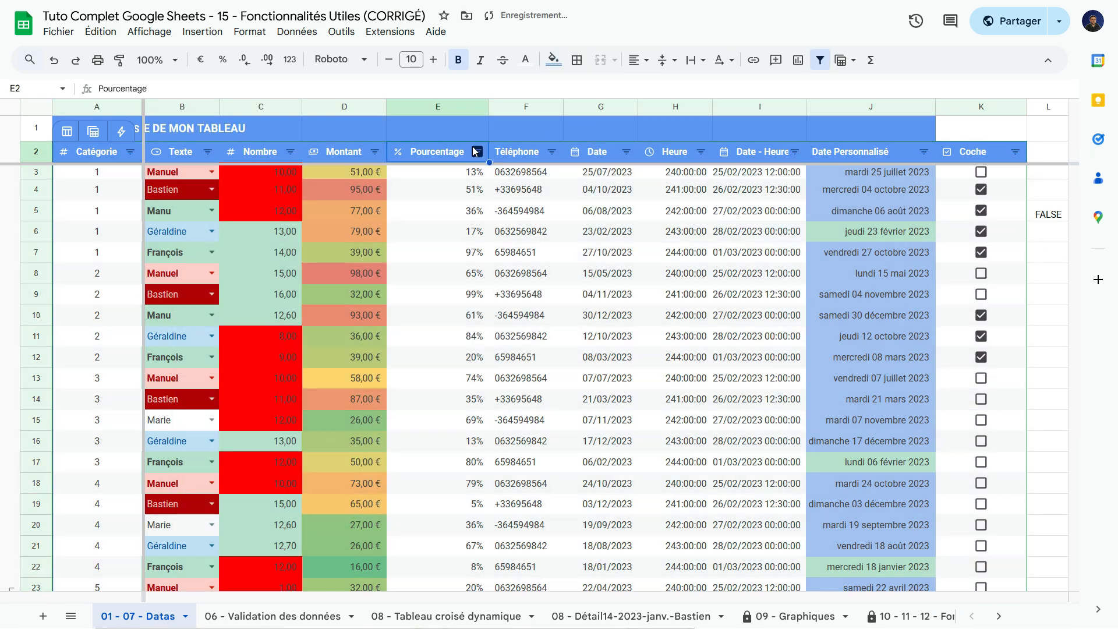
click(476, 151)
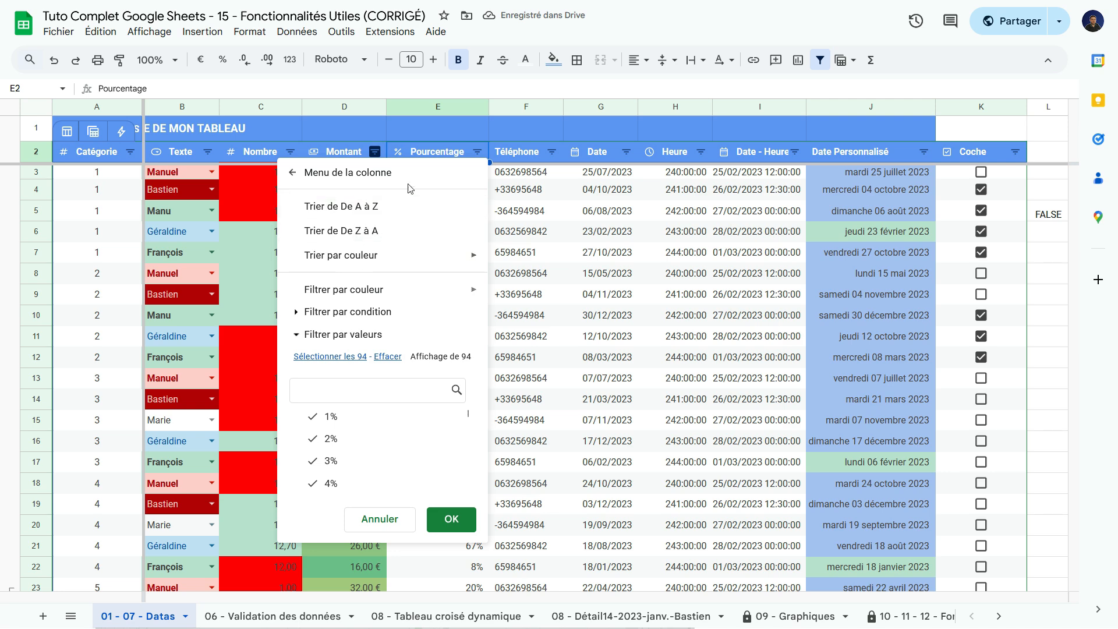
click(604, 210)
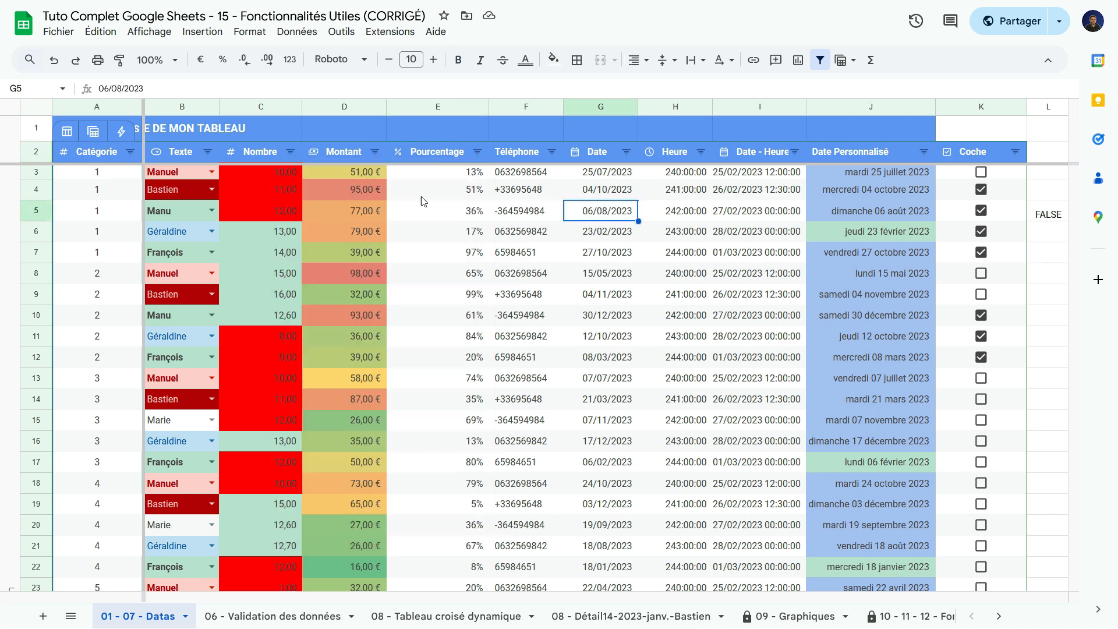
click(430, 154)
click(821, 60)
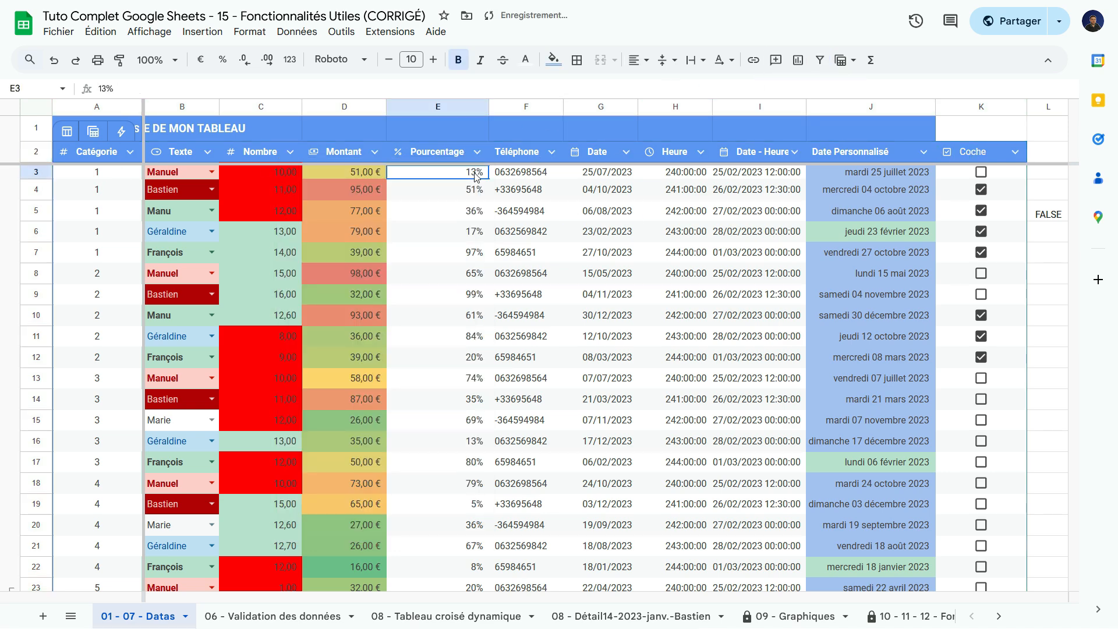
- Filter the Pourcentage column by values to keep only 1%, 2% and 3%
click(476, 152)
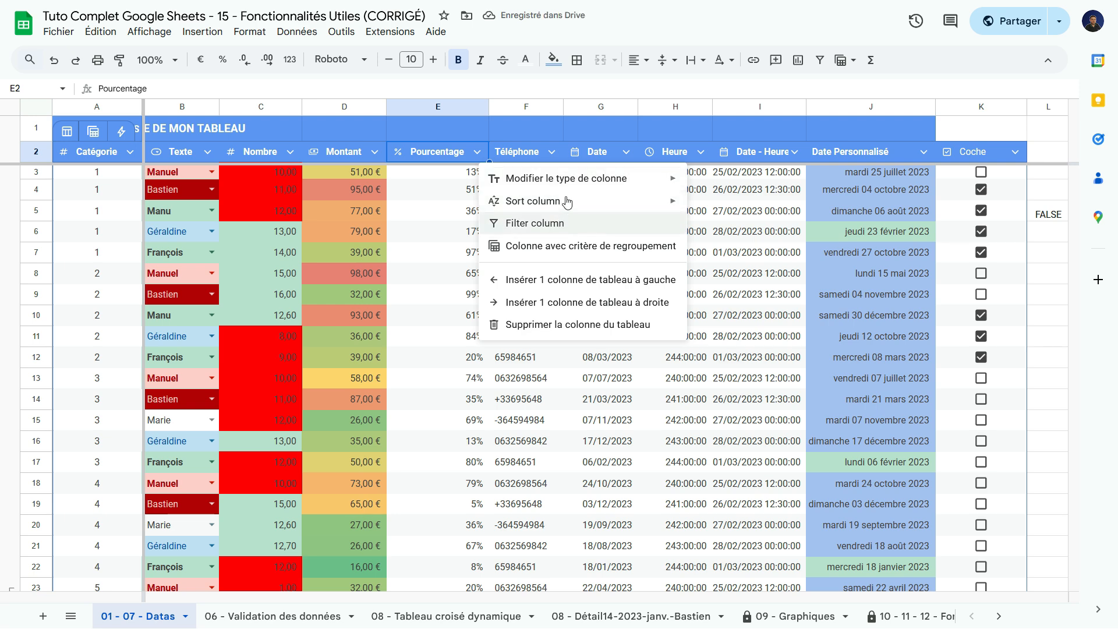
mouse_move(583, 201)
click(556, 224)
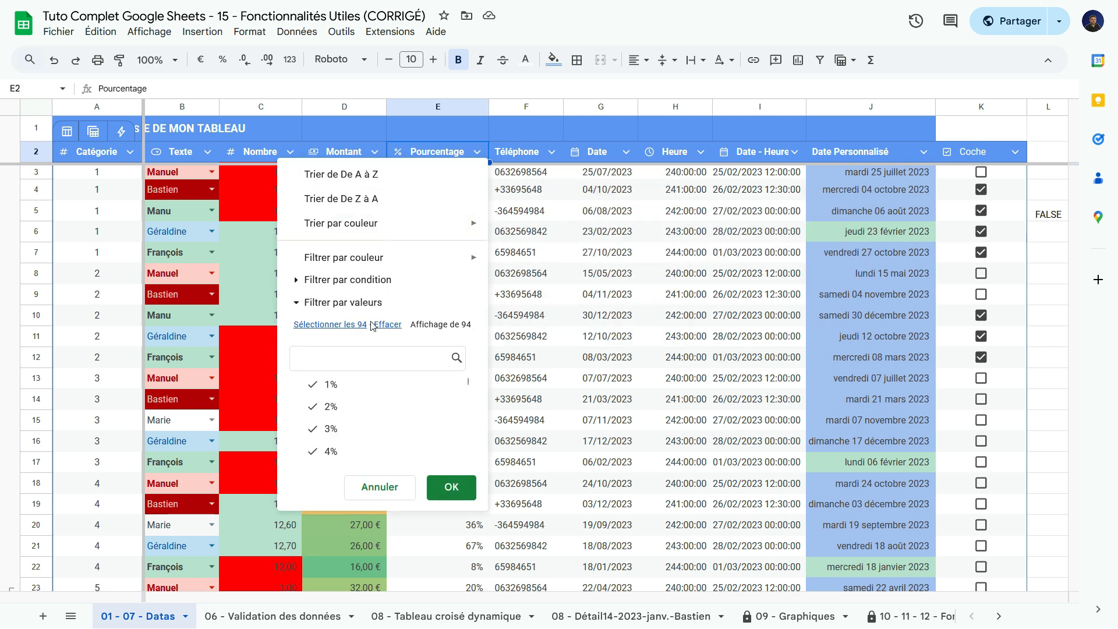
click(326, 451)
click(464, 500)
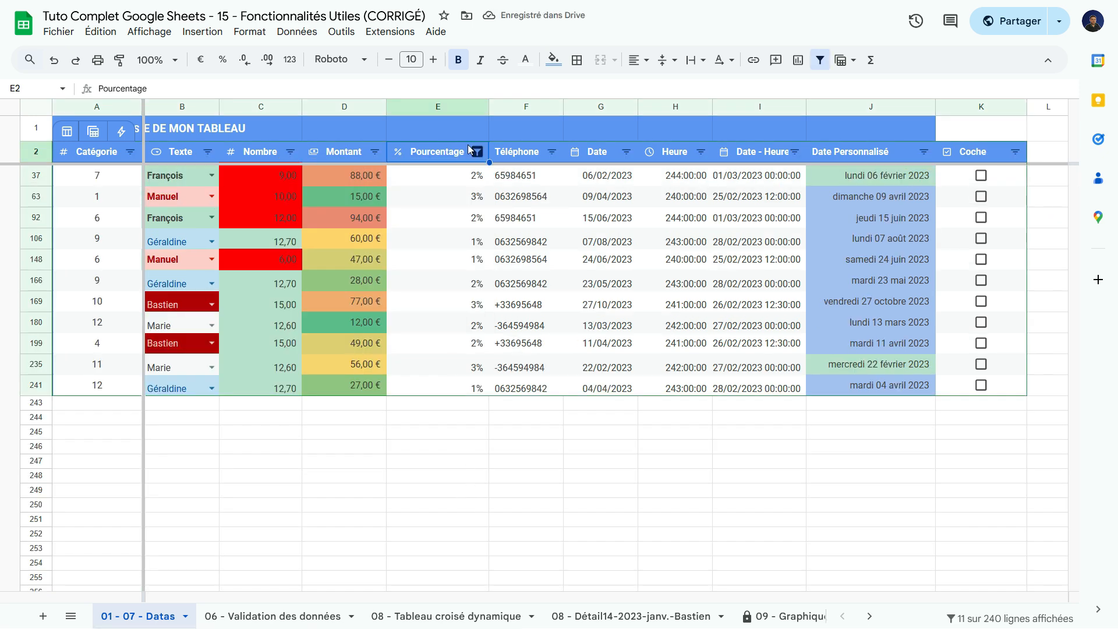
click(553, 152)
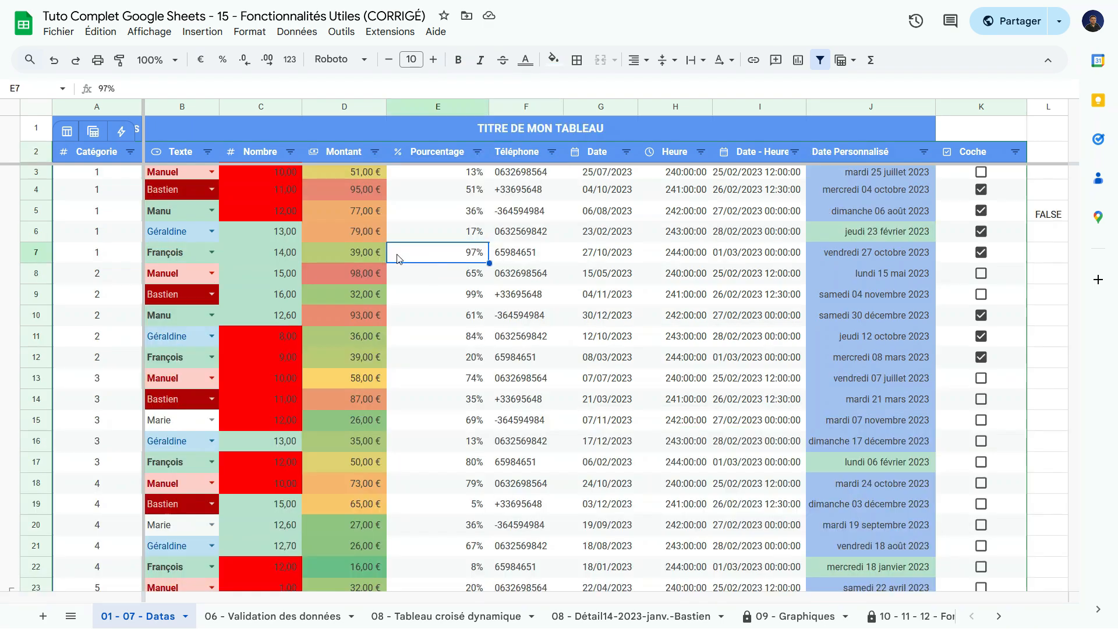
- Create a conditional notification rule for the Données table, and set the watched column to Texte
click(432, 233)
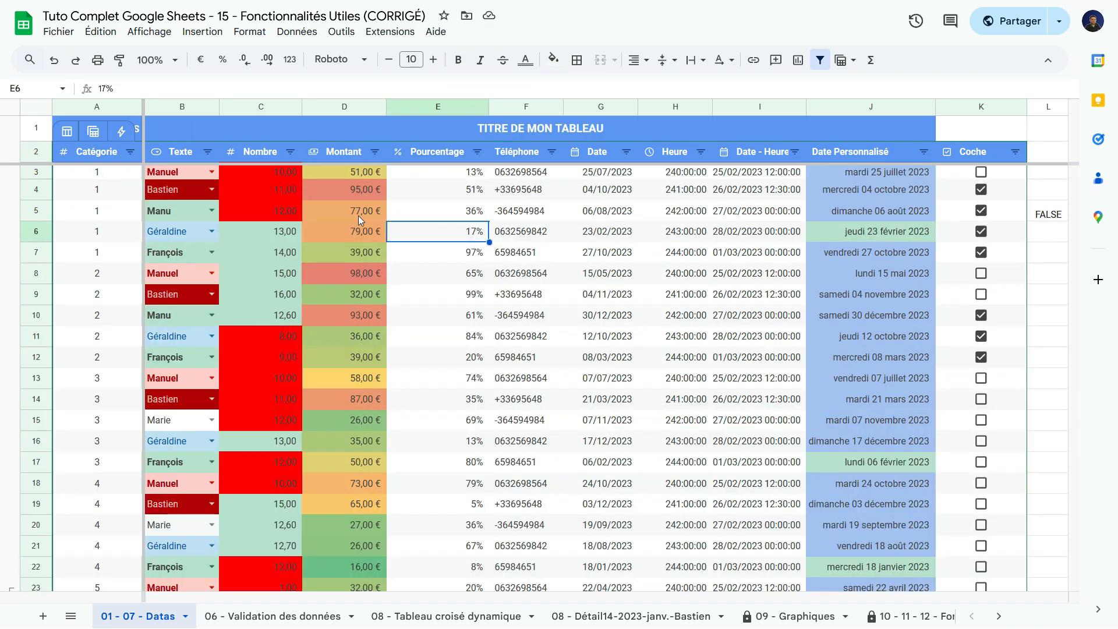
click(121, 131)
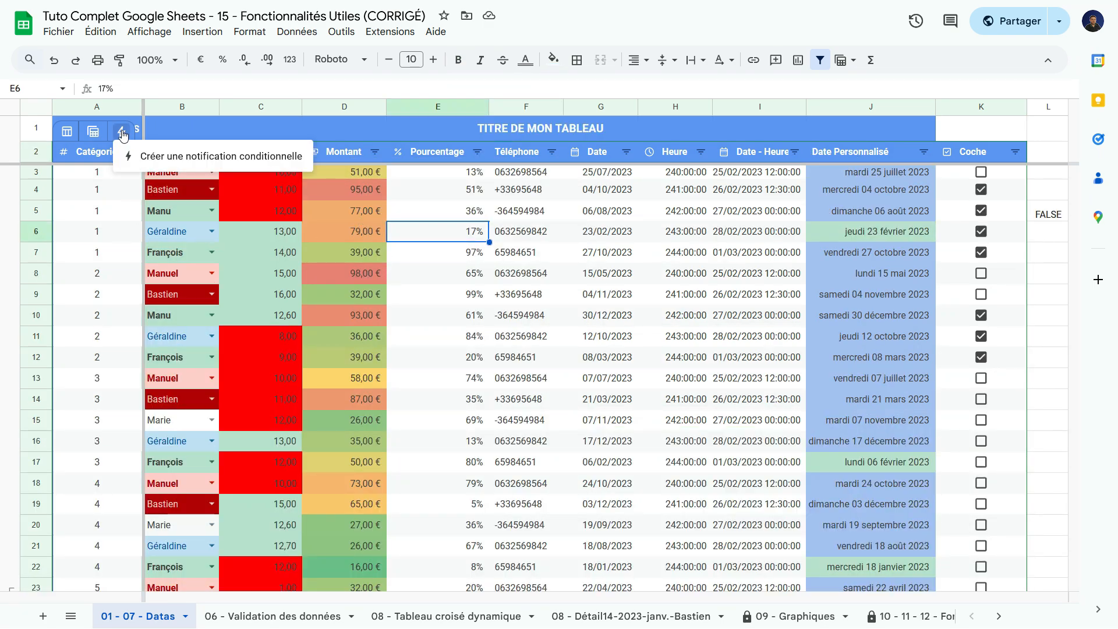
click(169, 158)
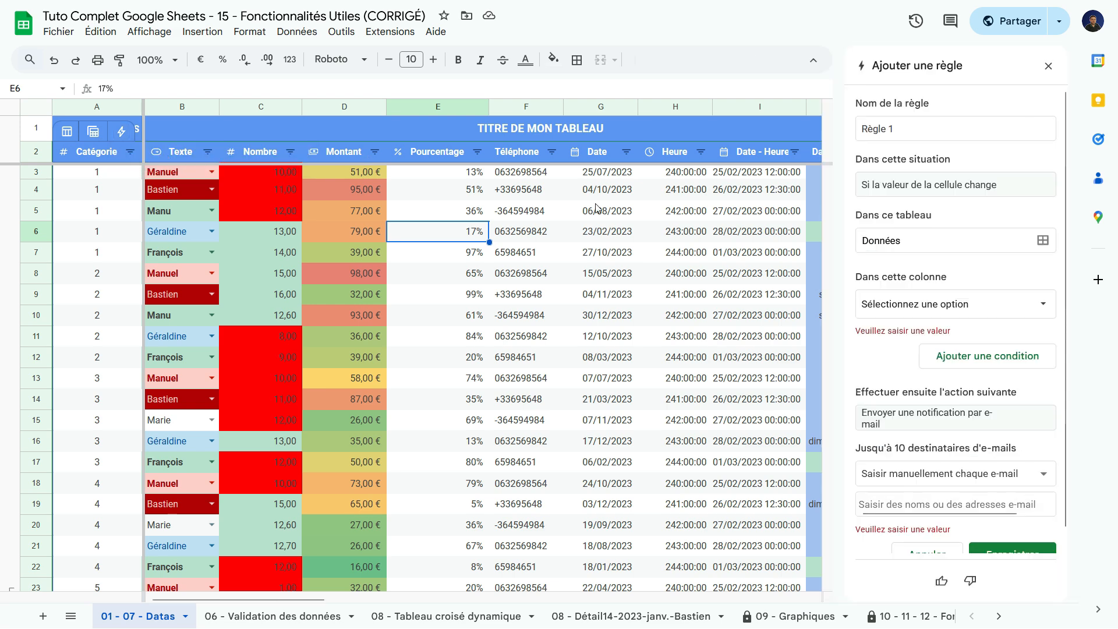
double_click(908, 123)
click(859, 149)
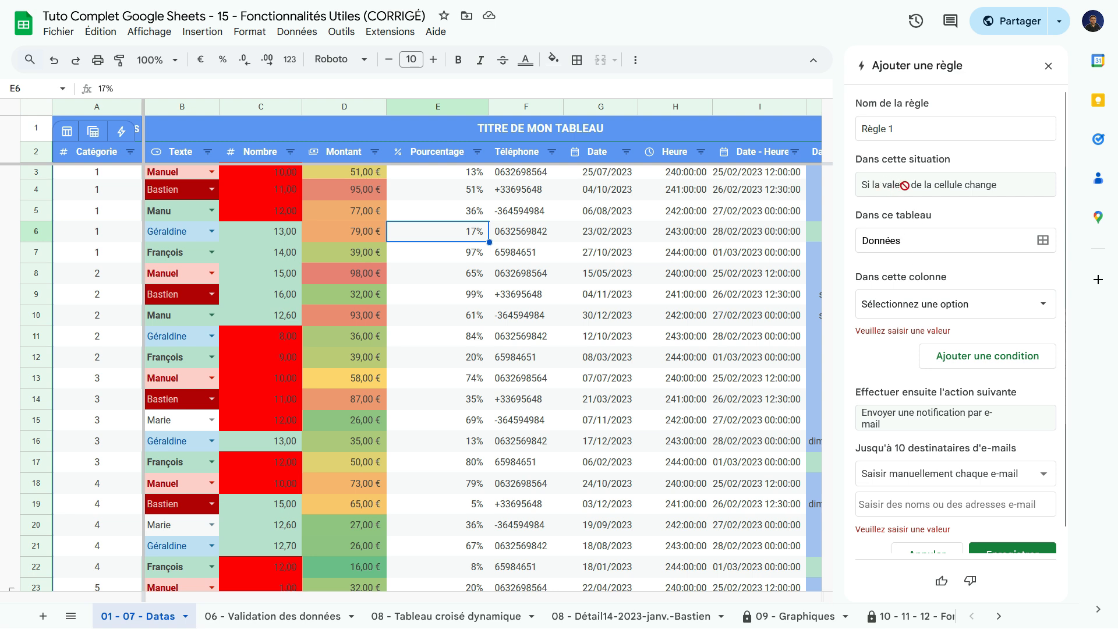
click(922, 307)
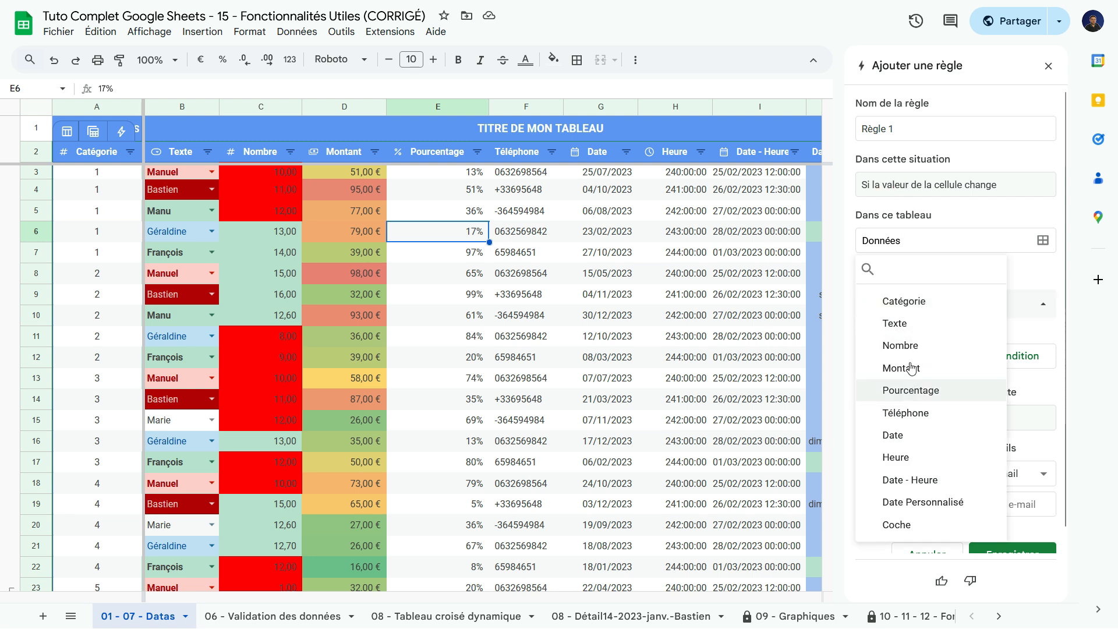
click(912, 323)
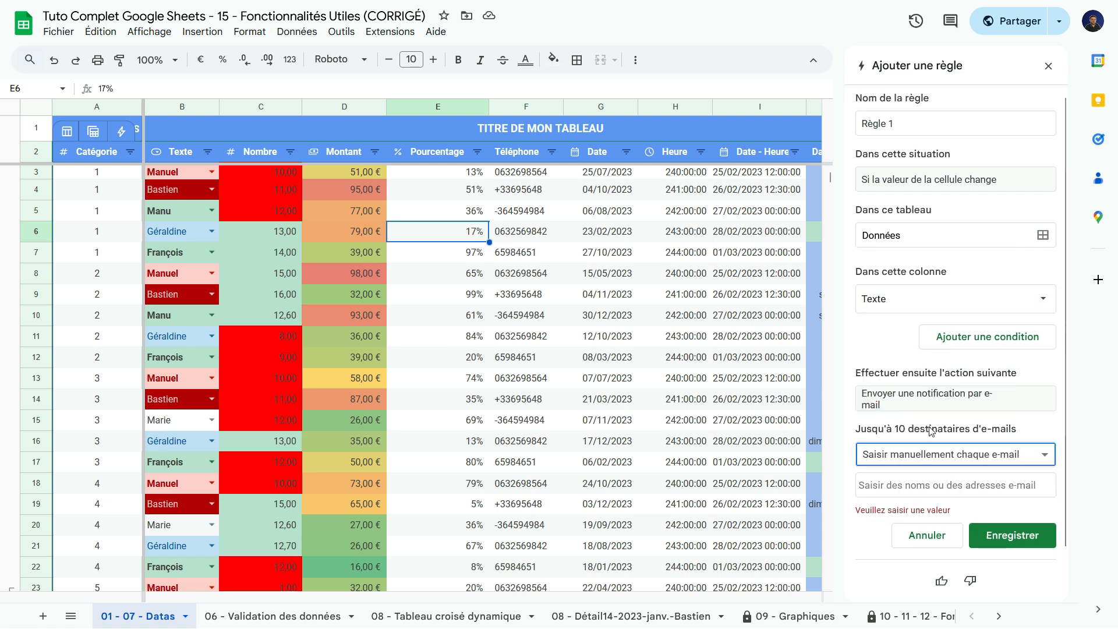
- Set the notification rule's e-mail recipients to manual entry, leaving the address field empty
click(994, 455)
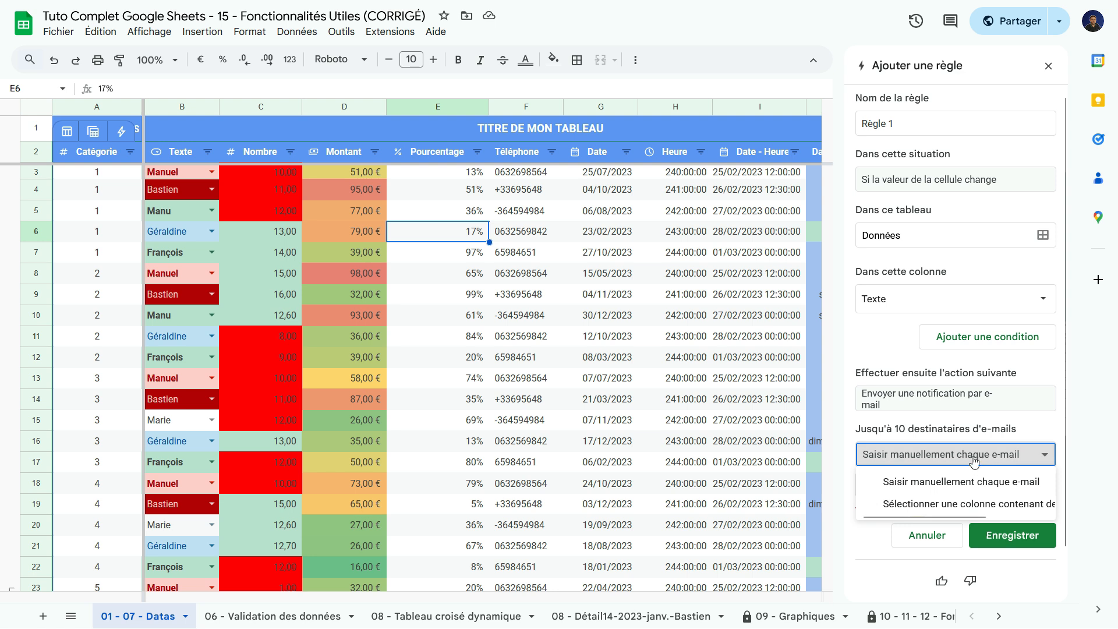
click(948, 482)
click(948, 480)
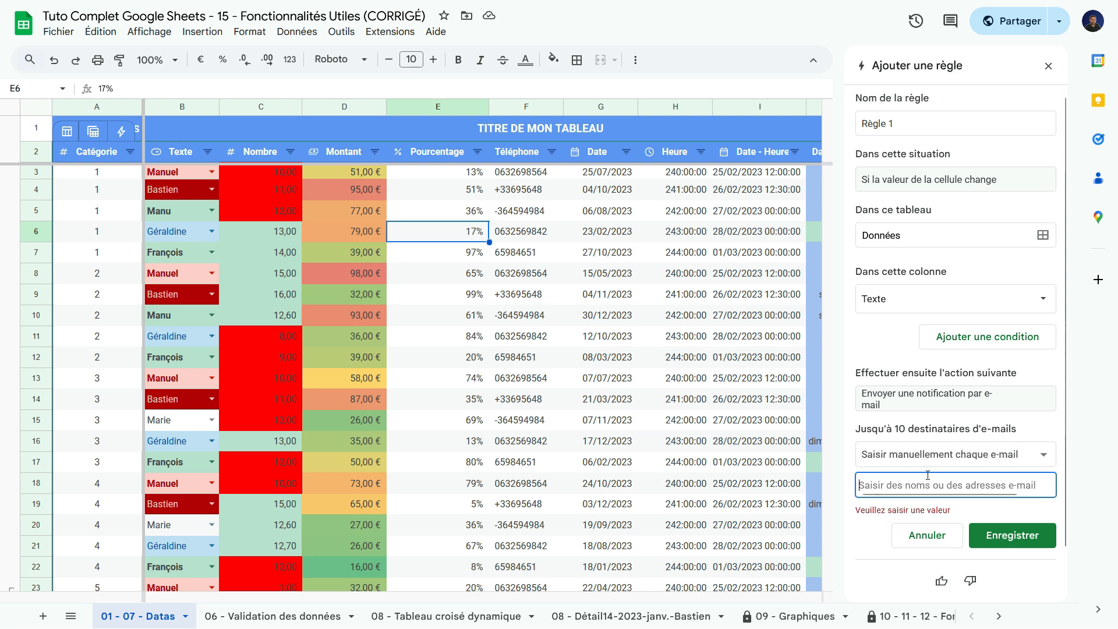
click(850, 464)
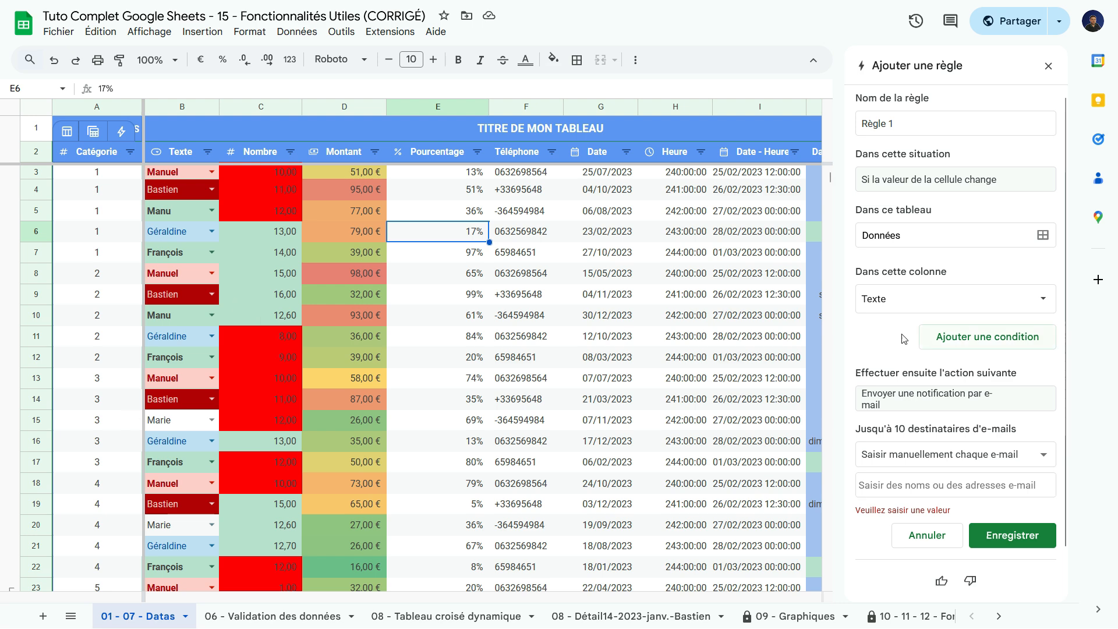
- Add a first condition to the notification rule, set to N'est pas vide on the Date column
click(983, 336)
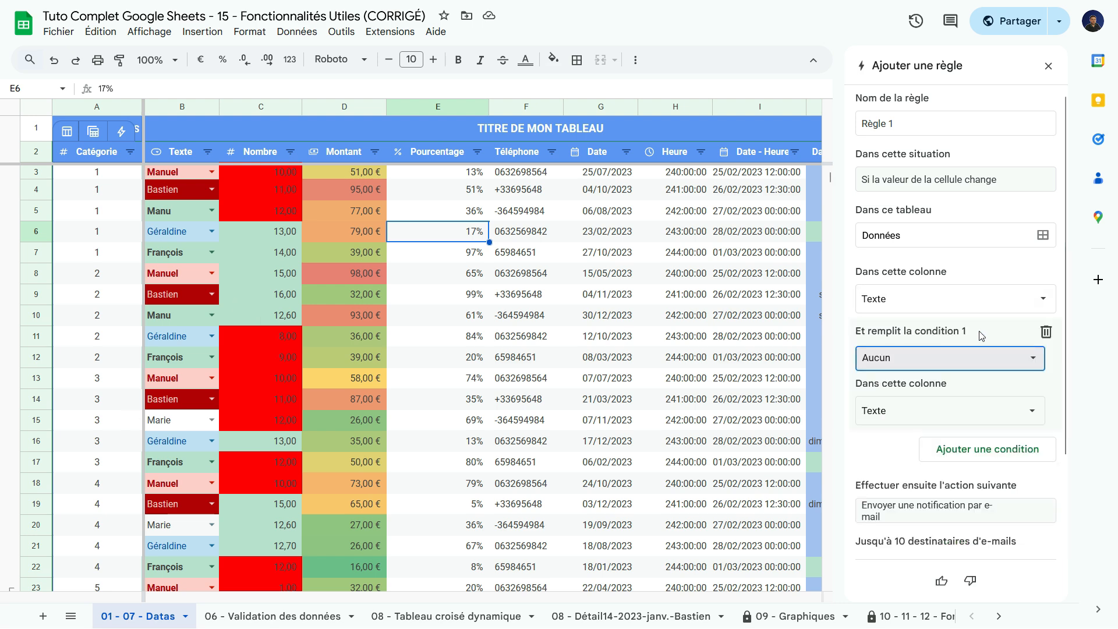
scroll(981, 332, down, 2)
click(947, 256)
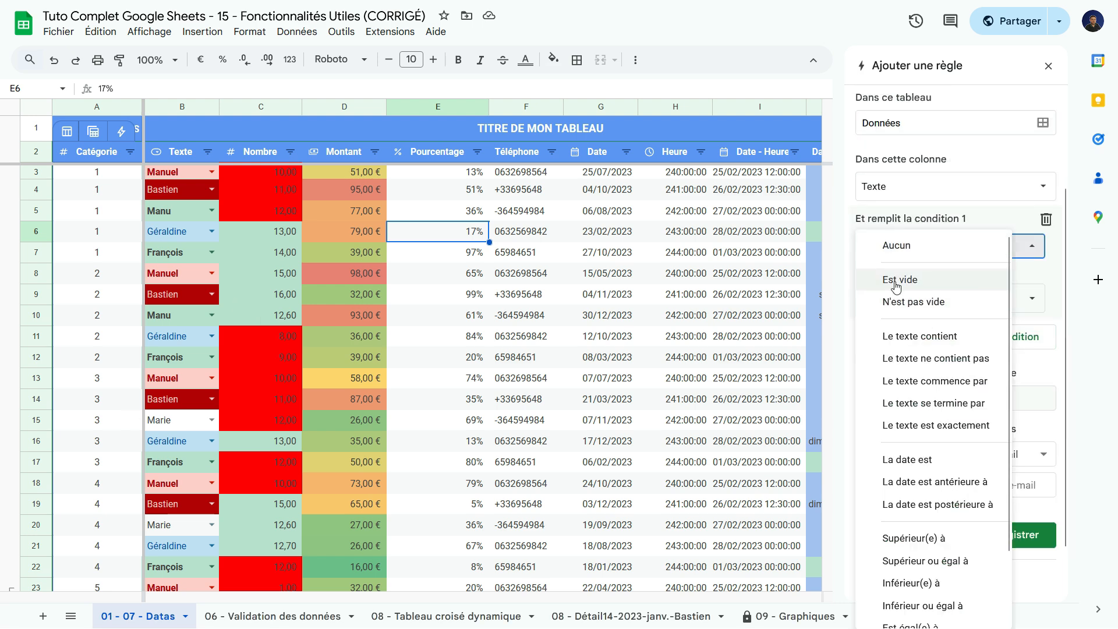
click(905, 302)
click(891, 310)
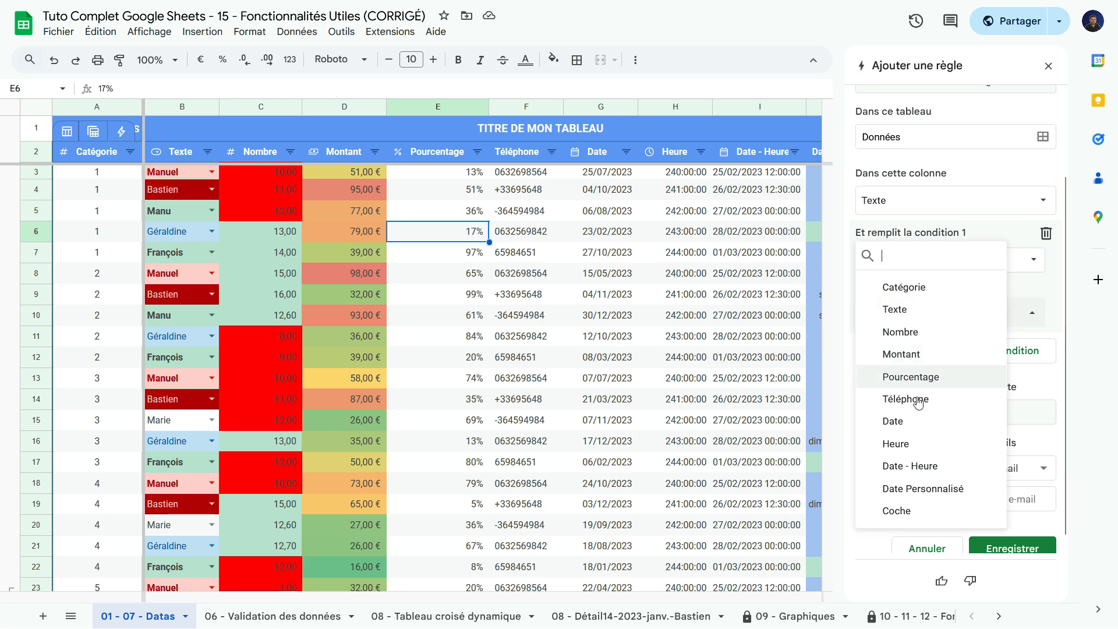
click(900, 420)
scroll(905, 362, down, 1)
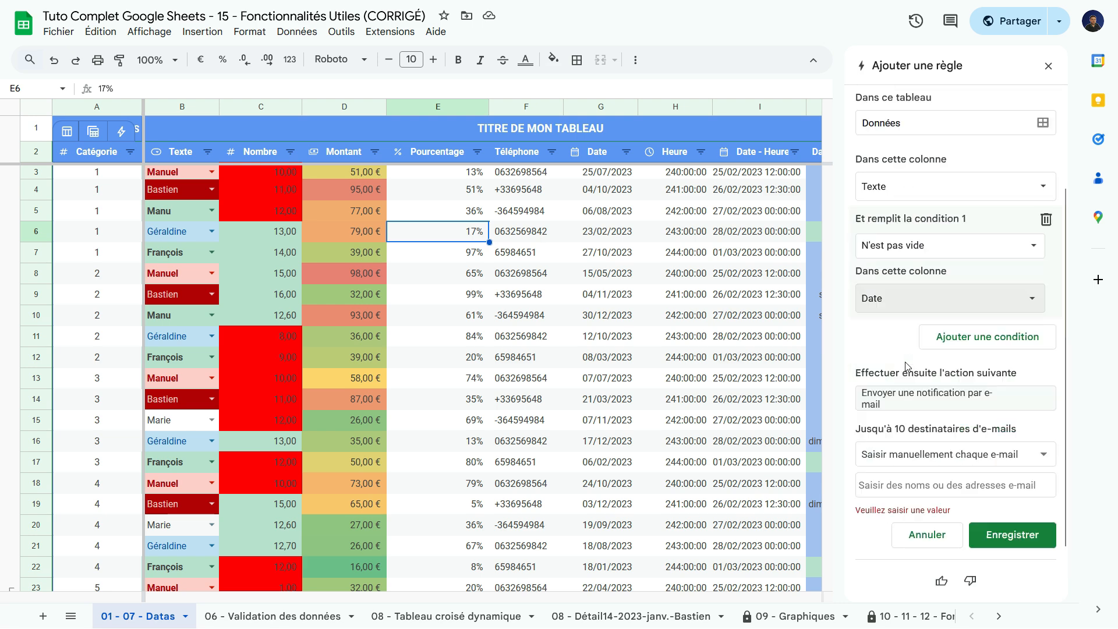
- Add a second condition to the notification rule, leaving it at Aucun, and close the rule without saving it
click(964, 347)
scroll(967, 349, down, 2)
scroll(984, 367, up, 5)
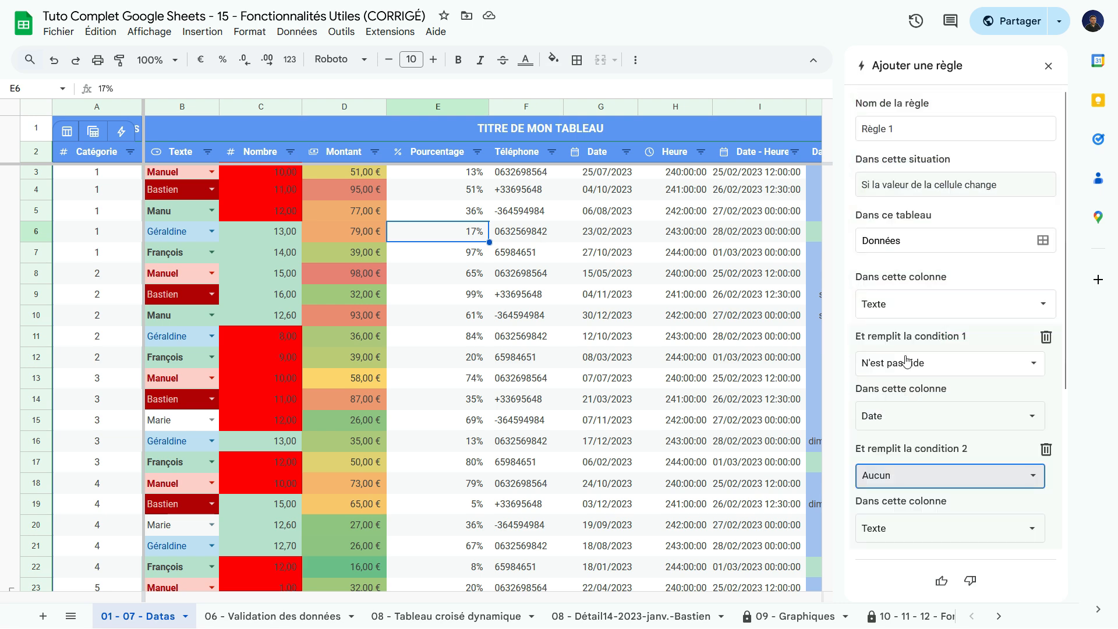
scroll(974, 360, down, 2)
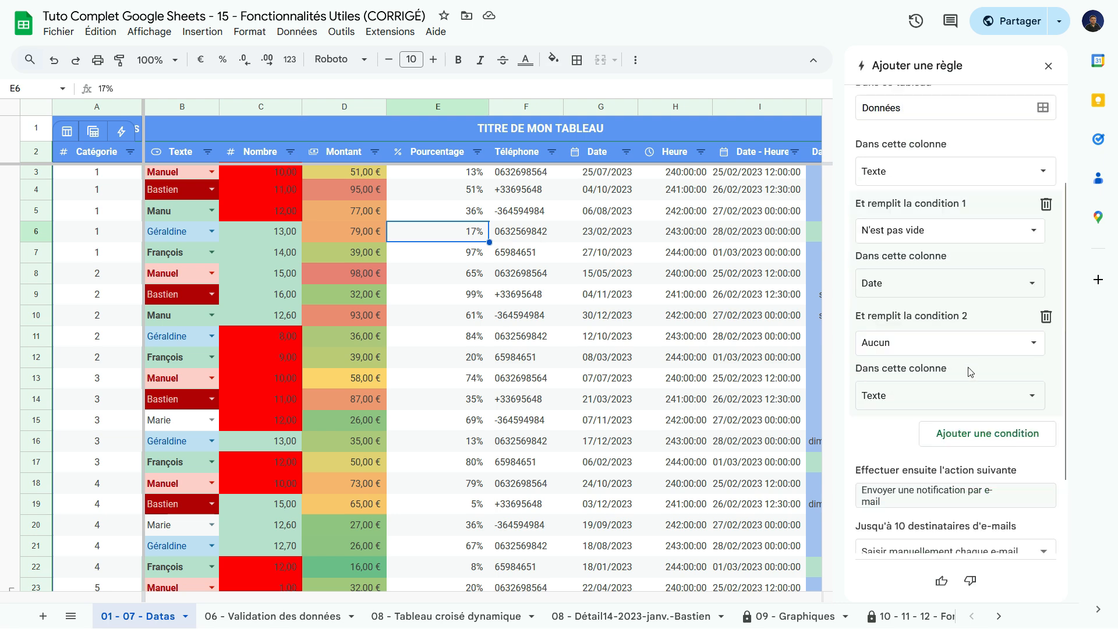
scroll(887, 307, up, 2)
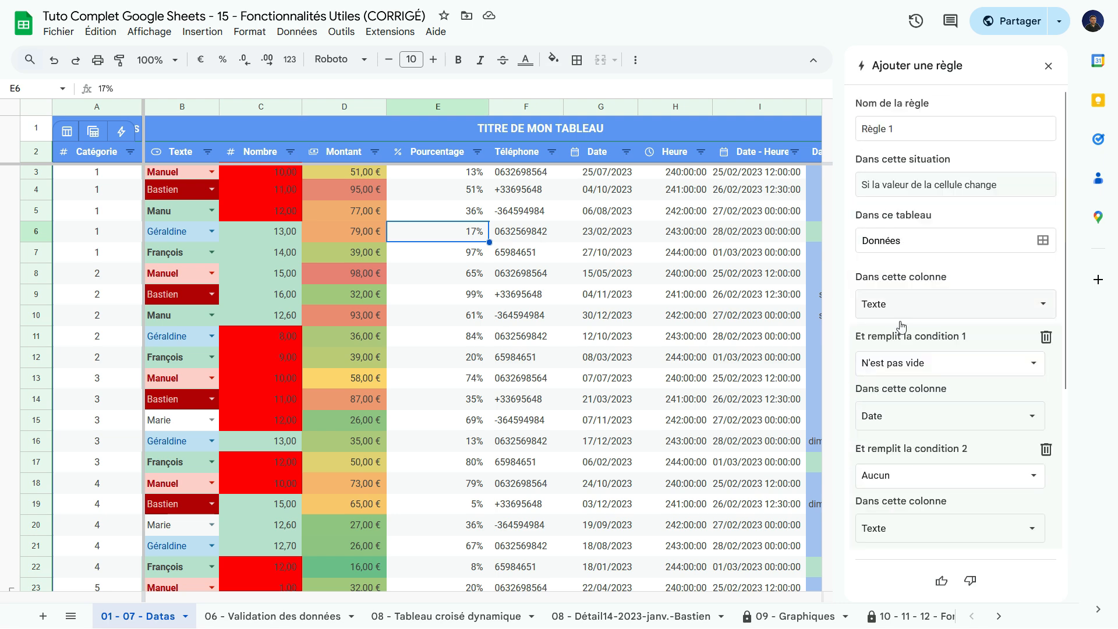
scroll(909, 362, down, 4)
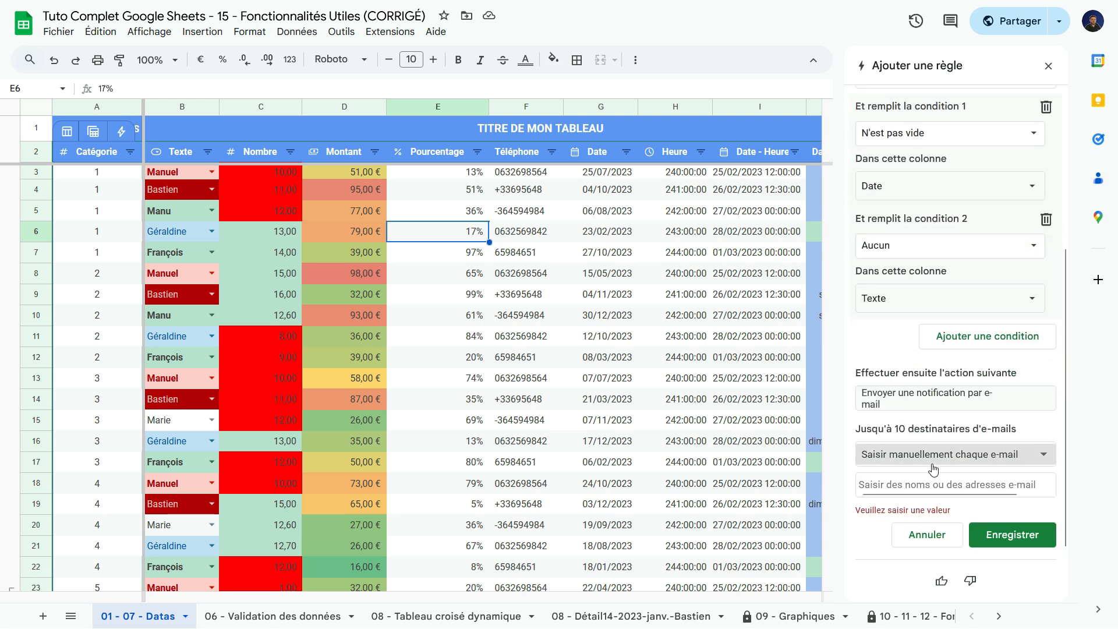
scroll(934, 469, up, 4)
click(839, 276)
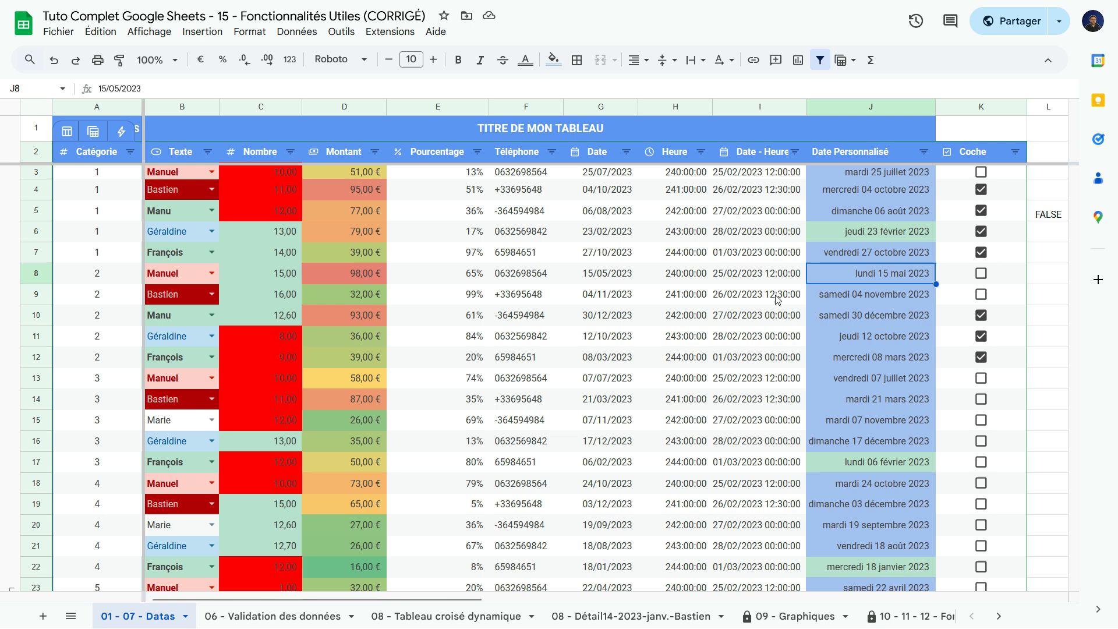
click(768, 298)
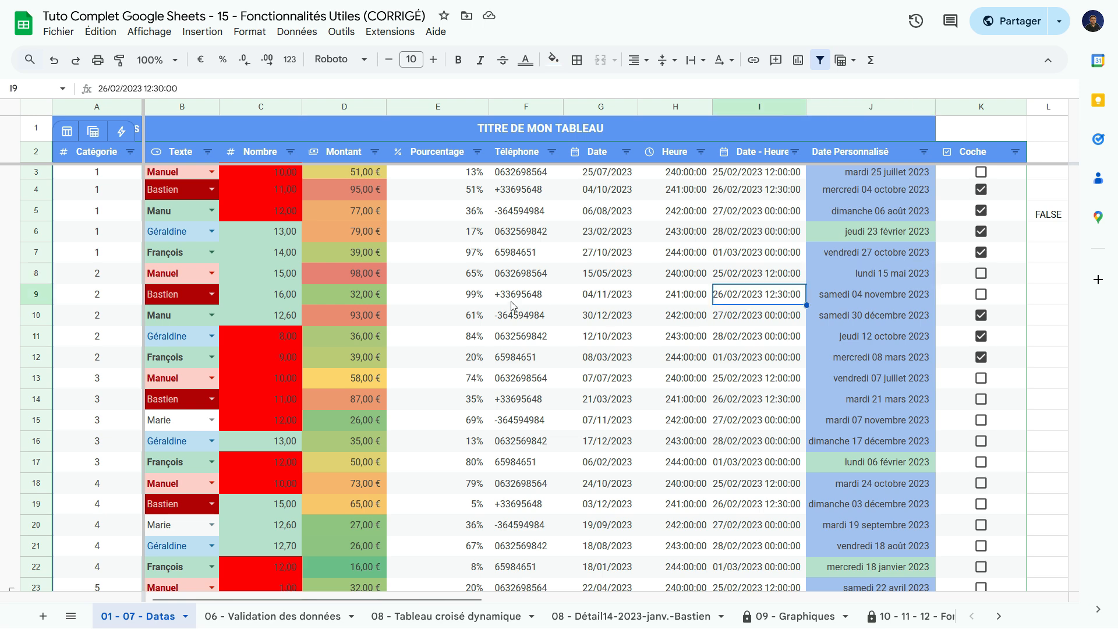
click(512, 301)
click(525, 340)
click(453, 361)
scroll(449, 405, down, 5)
scroll(450, 412, up, 5)
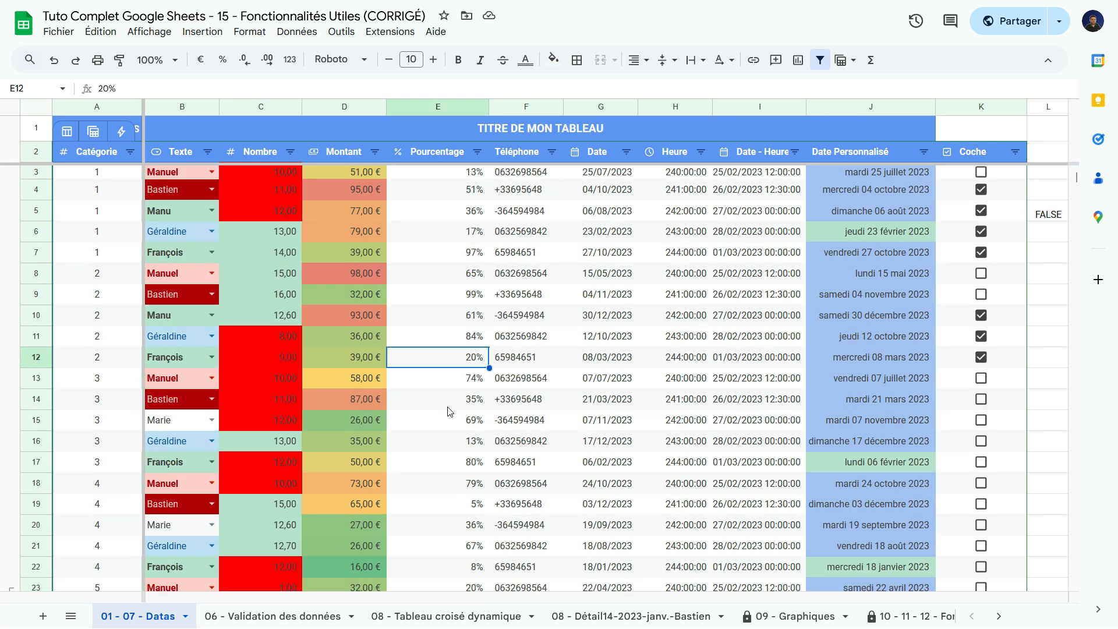
click(575, 318)
click(596, 280)
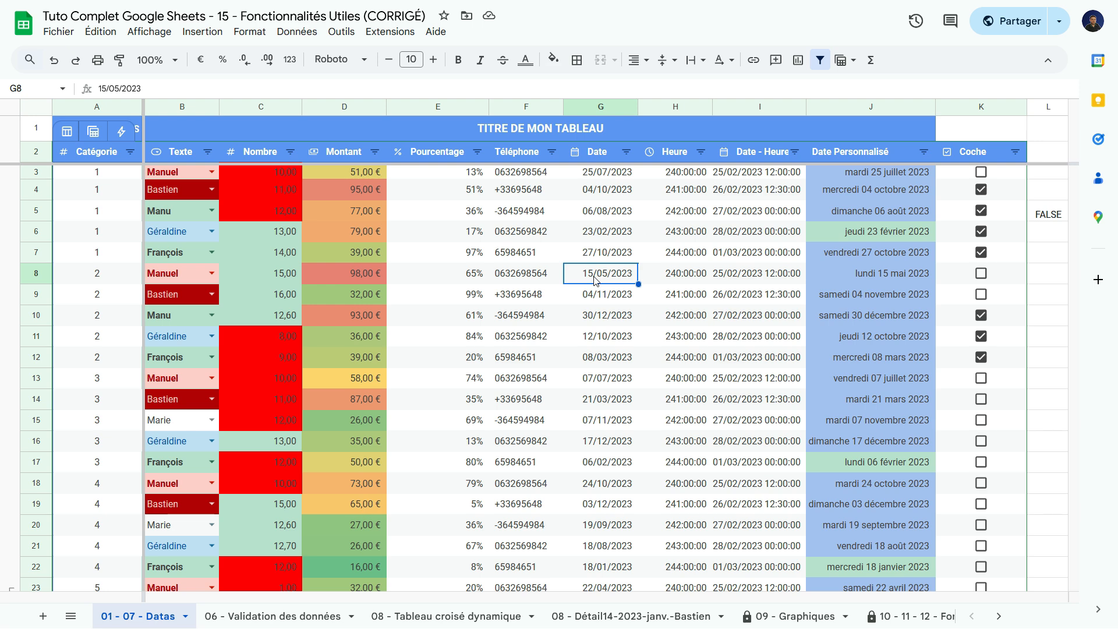
key(Left)
key(Left)
key(Up)
key(Up)
key(Up)
key(Down)
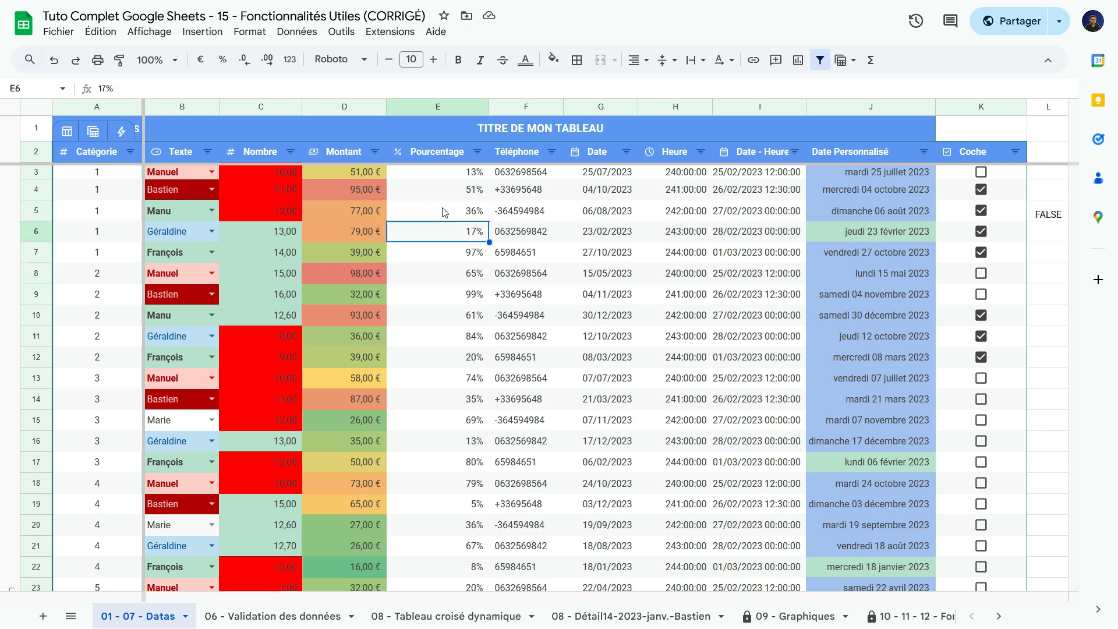
click(445, 211)
click(477, 151)
click(543, 186)
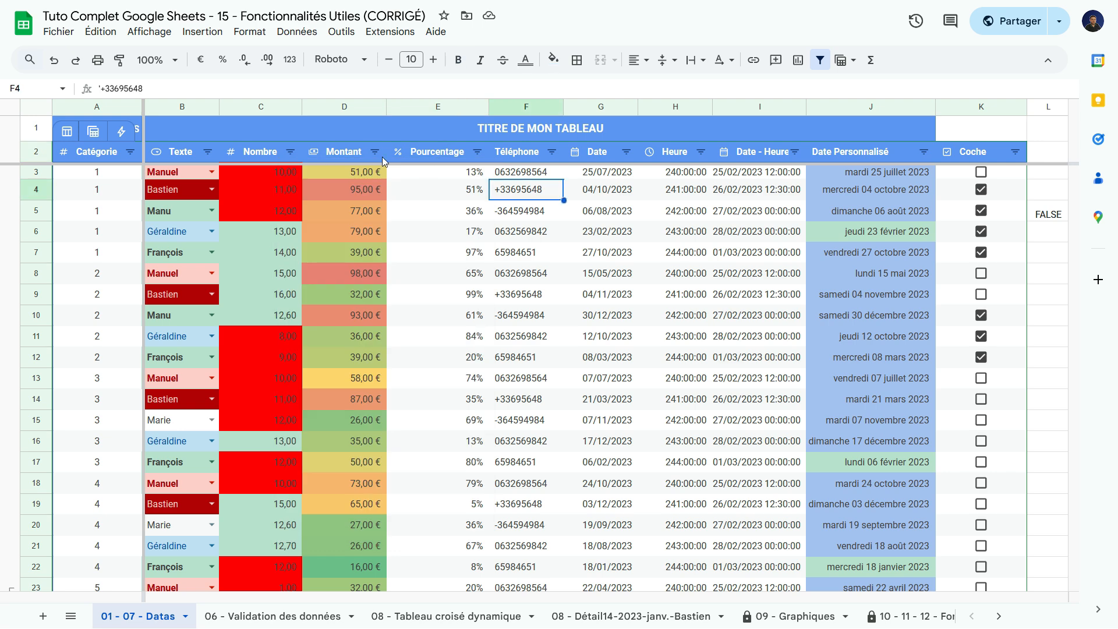
click(433, 285)
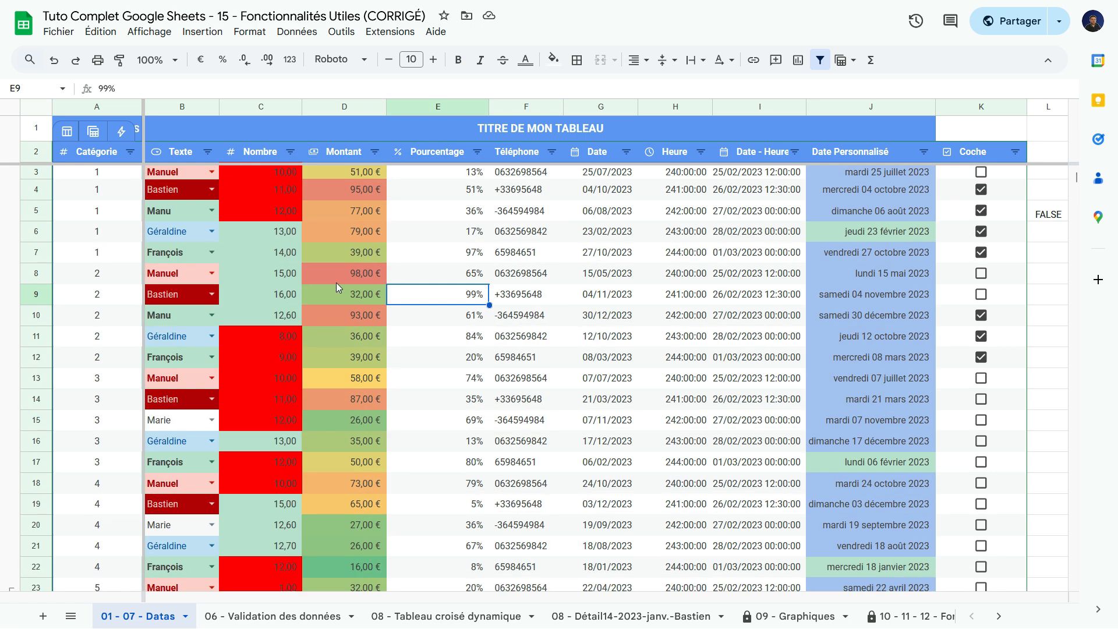